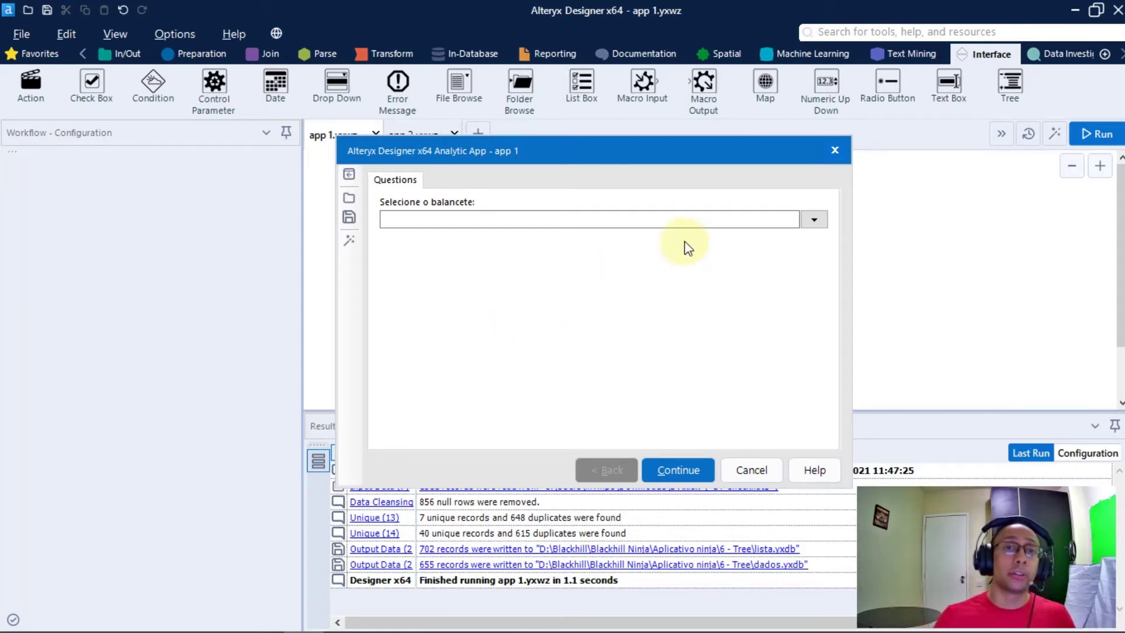
# Load the Balancete sheet of Exemplo - Balancete.xlsx as the app's trial balance and continue to the account selection.
pyautogui.click(813, 220)
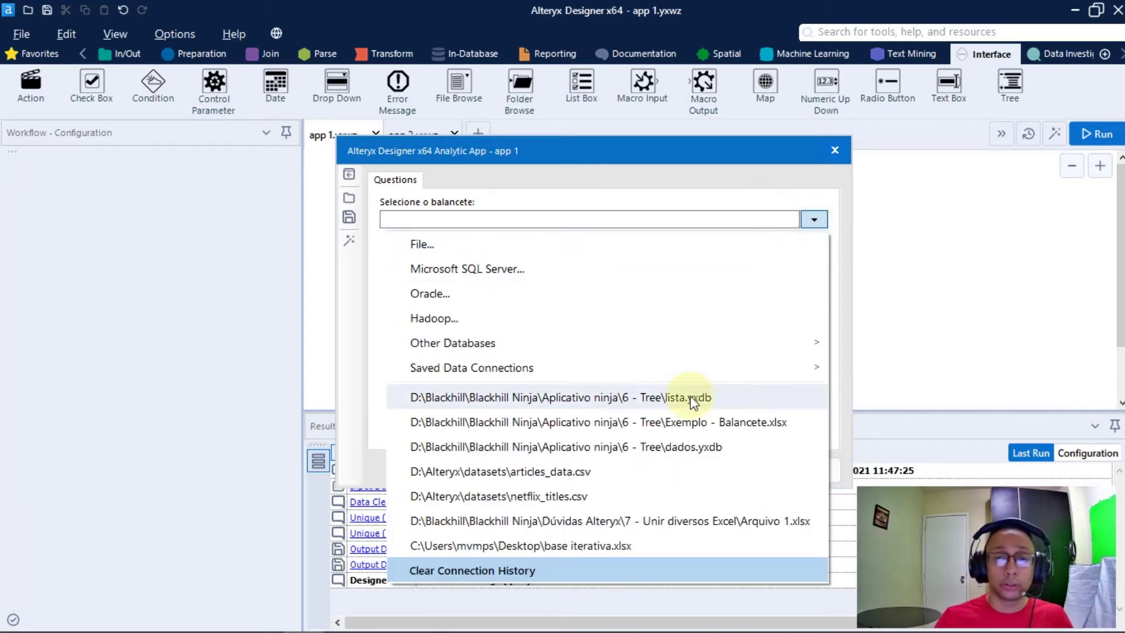
pyautogui.click(713, 422)
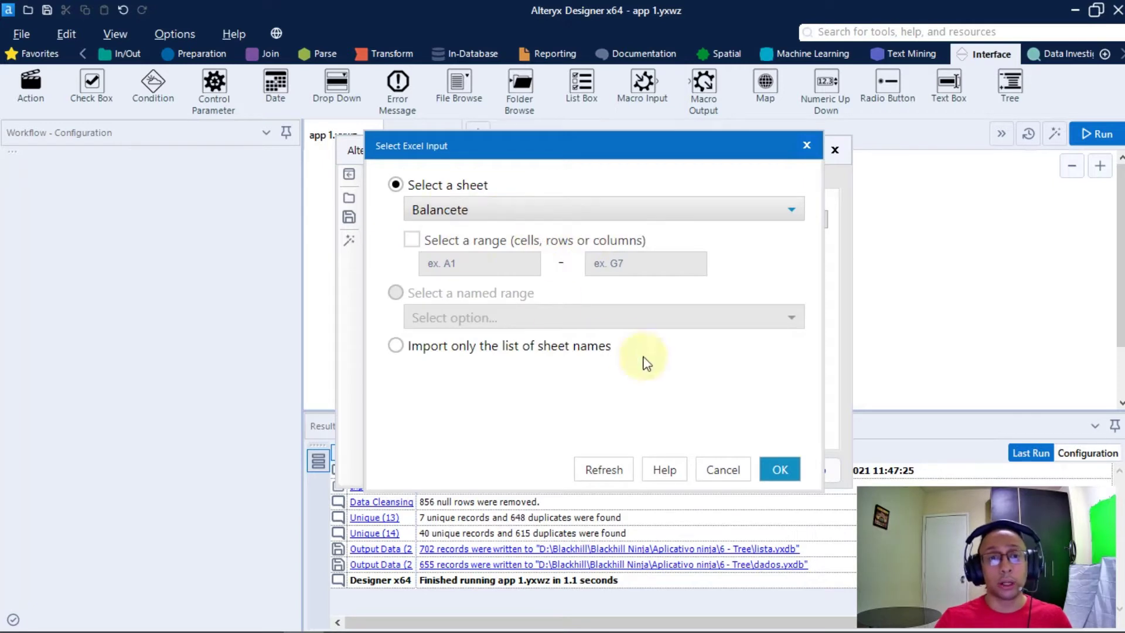
pyautogui.click(780, 470)
pyautogui.click(680, 470)
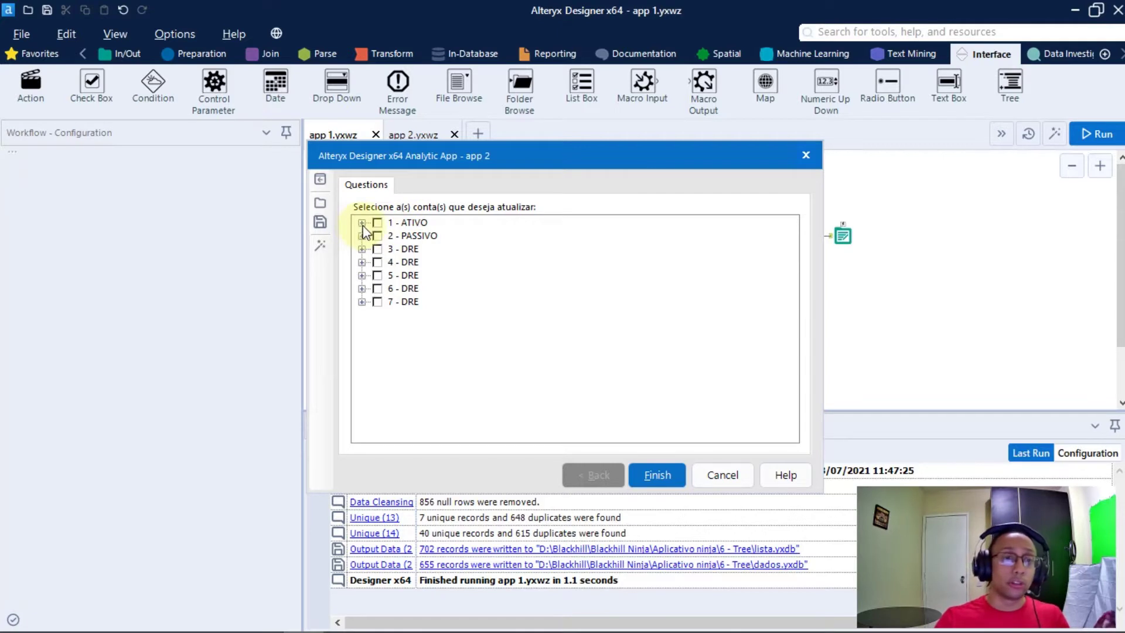
# Select Materia Prima, Material de Montagem and Material de Embalagem in the 1120 - Contas group under 1 - ATIVO, and run the app.
pyautogui.click(377, 224)
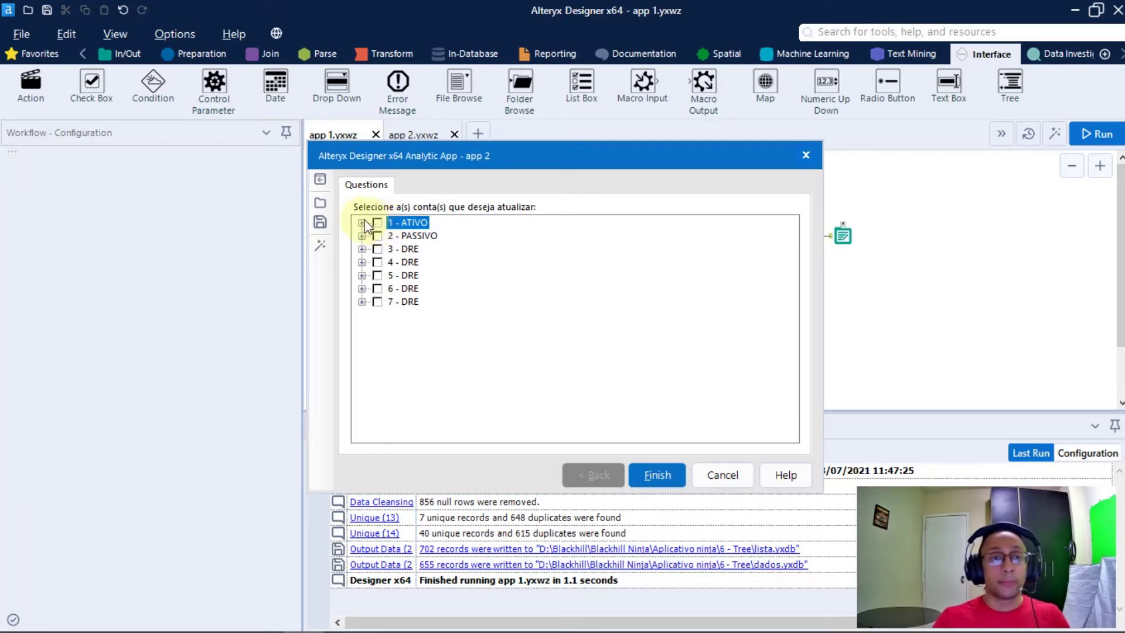
pyautogui.click(361, 224)
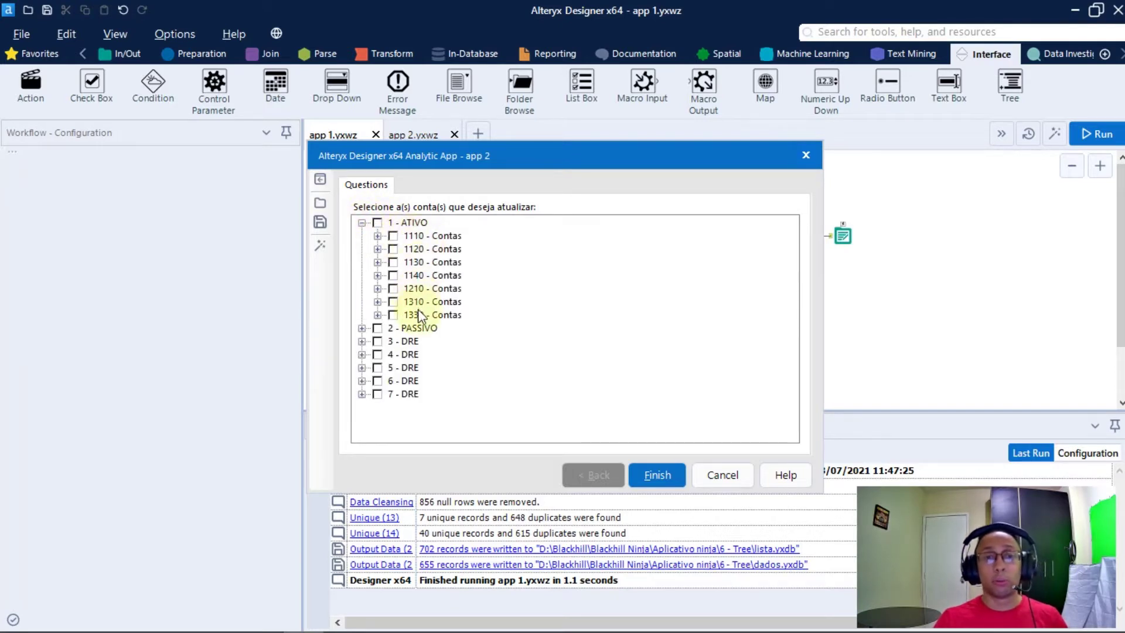
pyautogui.click(378, 249)
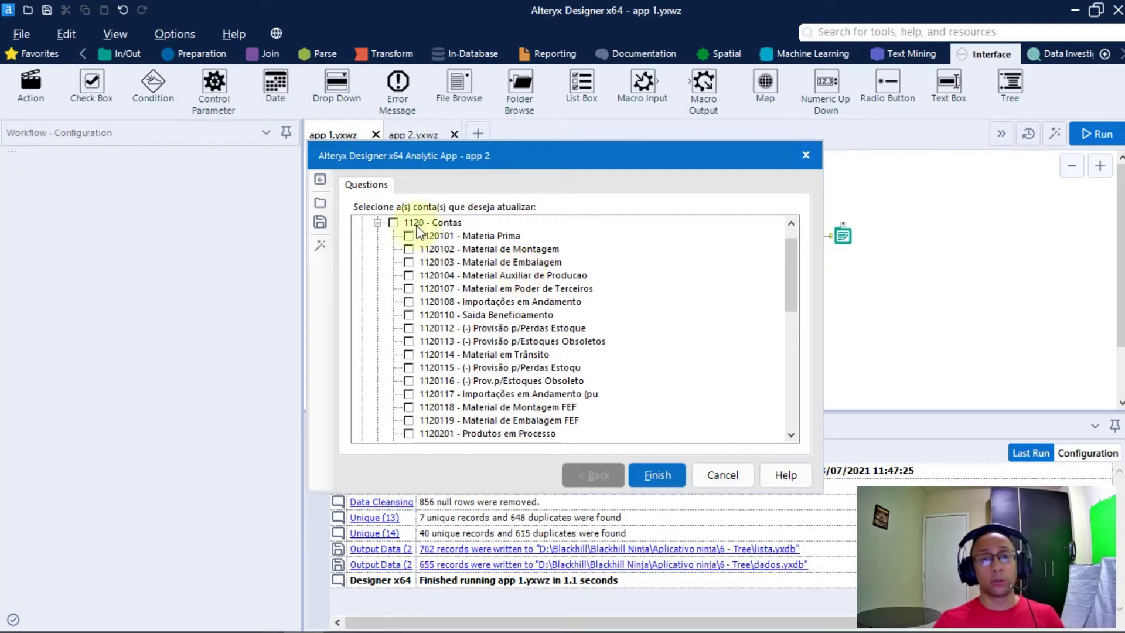
pyautogui.click(409, 250)
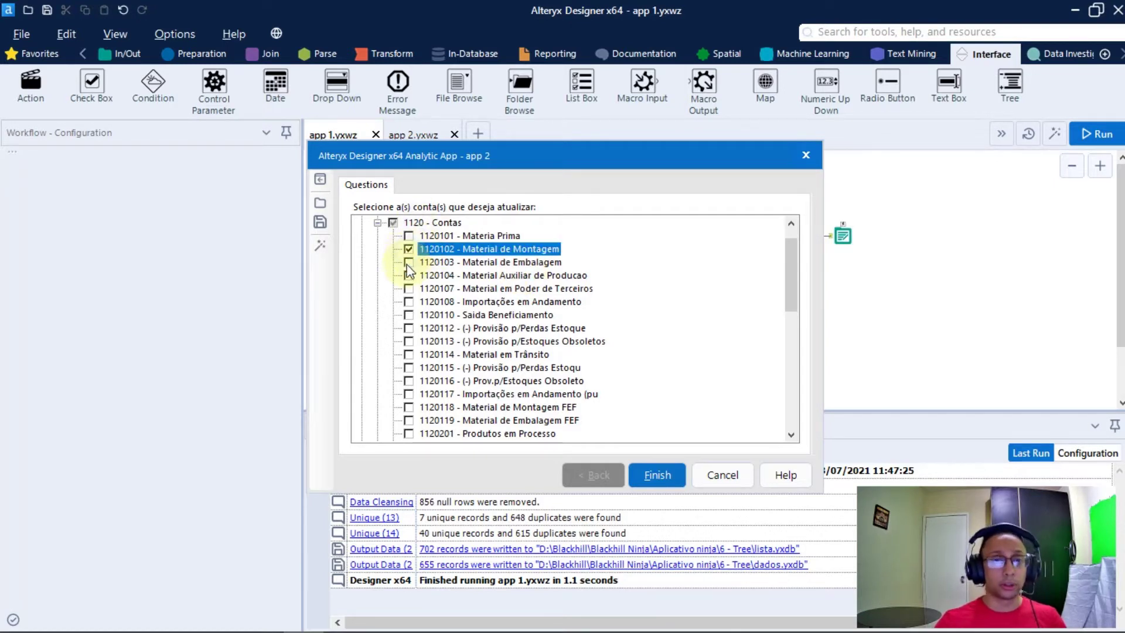
pyautogui.click(409, 263)
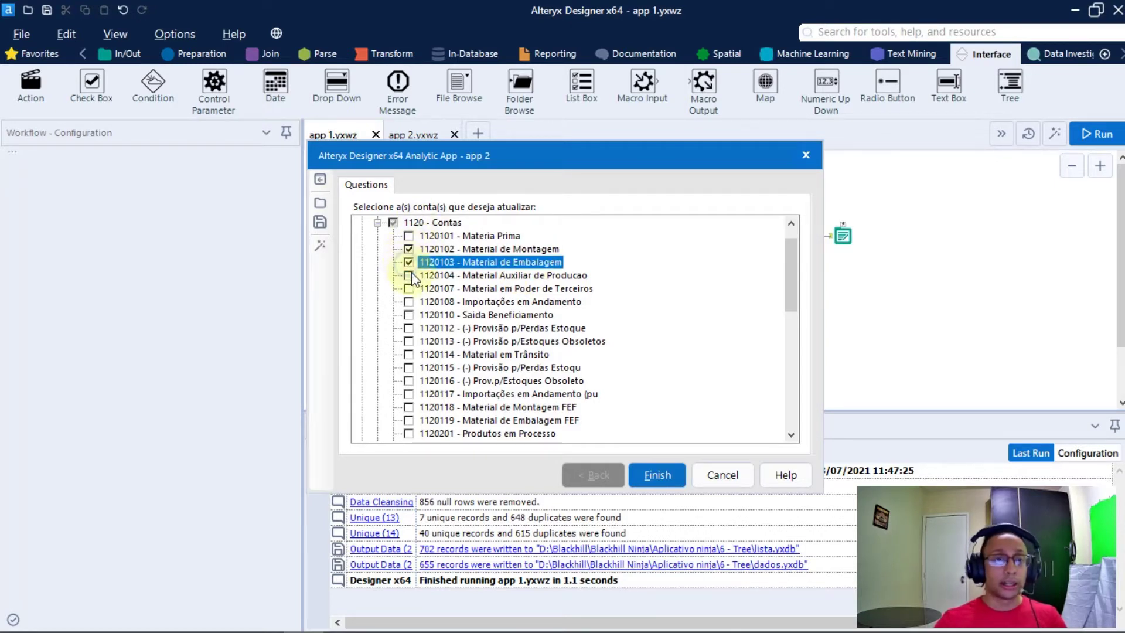
pyautogui.click(409, 237)
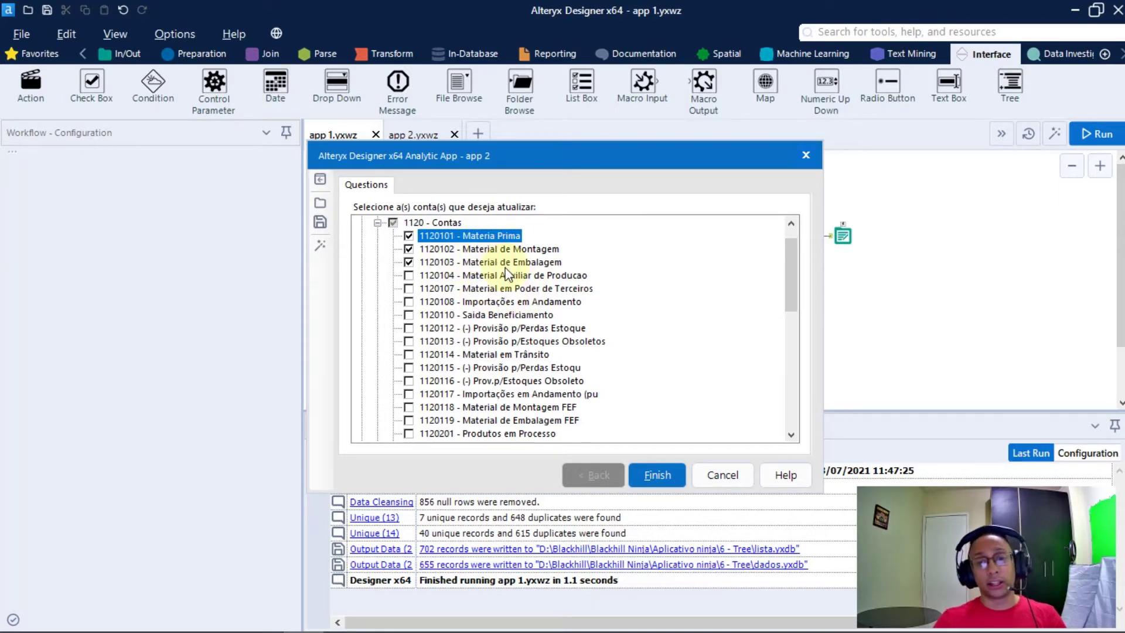
pyautogui.click(657, 477)
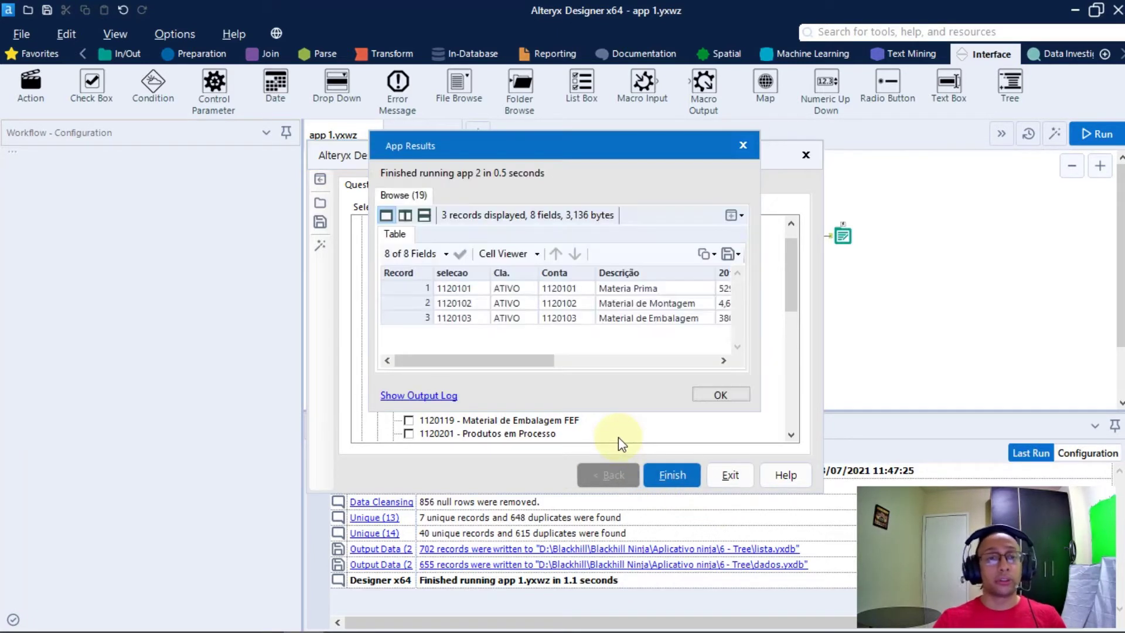
# Examine each selected account's period balances and its absolute and percentage variation in the enlarged app results, and close them.
pyautogui.moveTo(757, 405); pyautogui.dragTo(1094, 471)
pyautogui.click(460, 289)
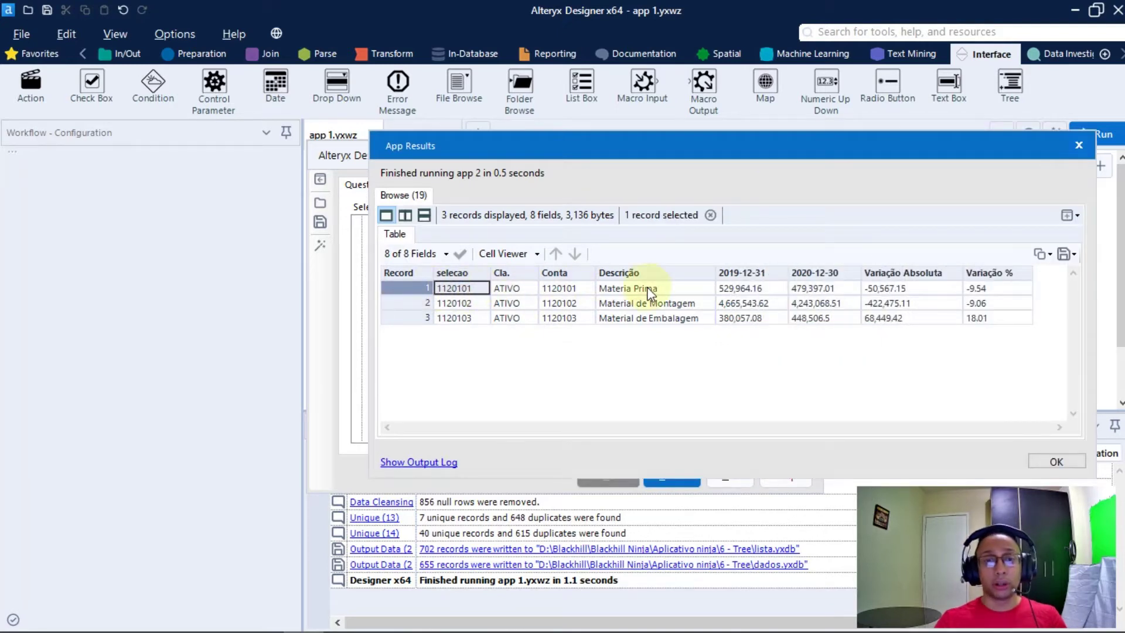
pyautogui.click(637, 292)
pyautogui.click(772, 288)
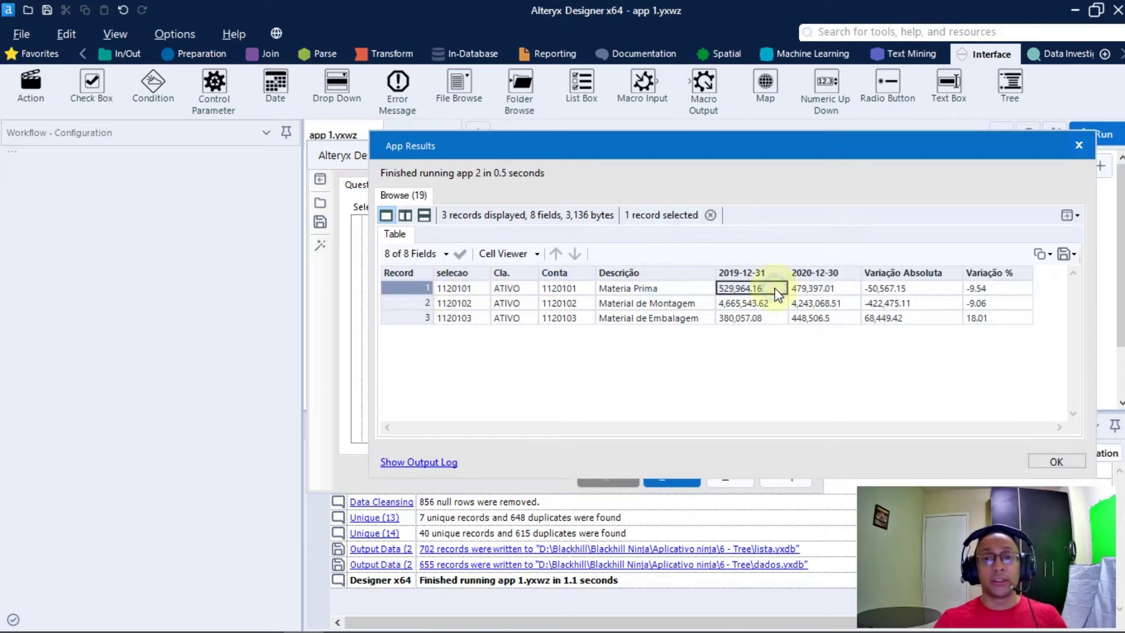
pyautogui.click(809, 288)
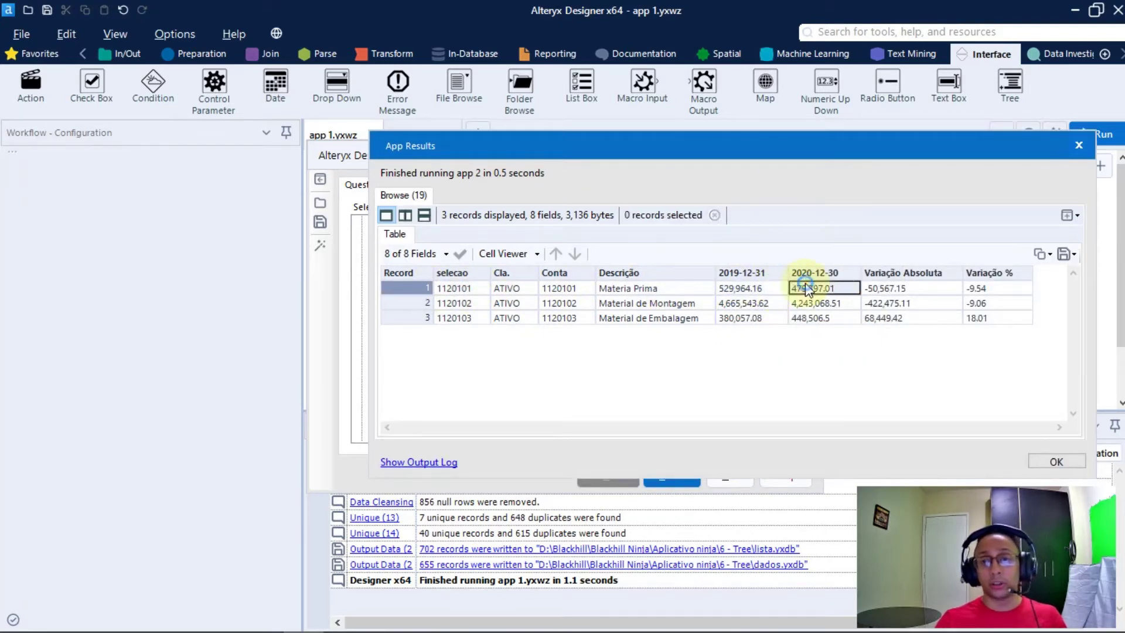
pyautogui.click(911, 289)
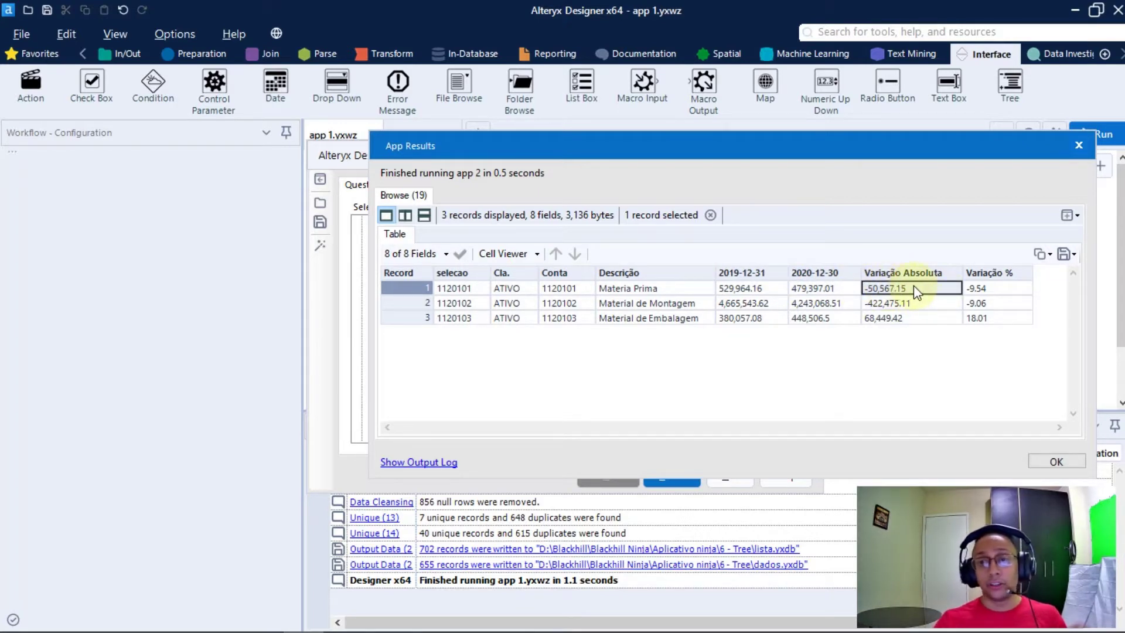
pyautogui.click(998, 292)
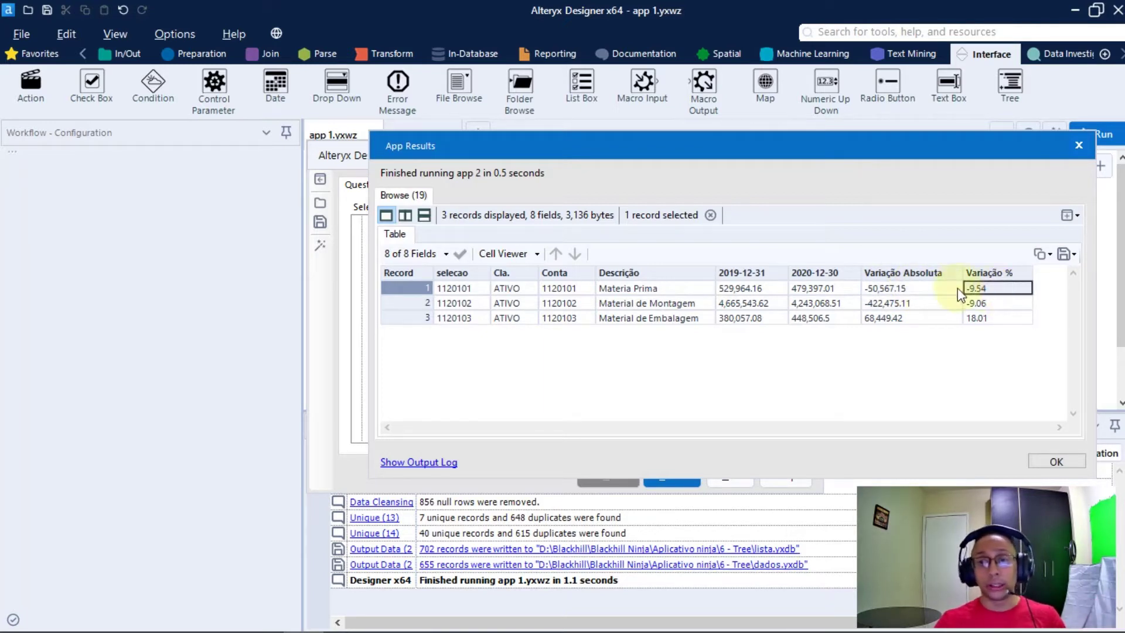
pyautogui.click(493, 289)
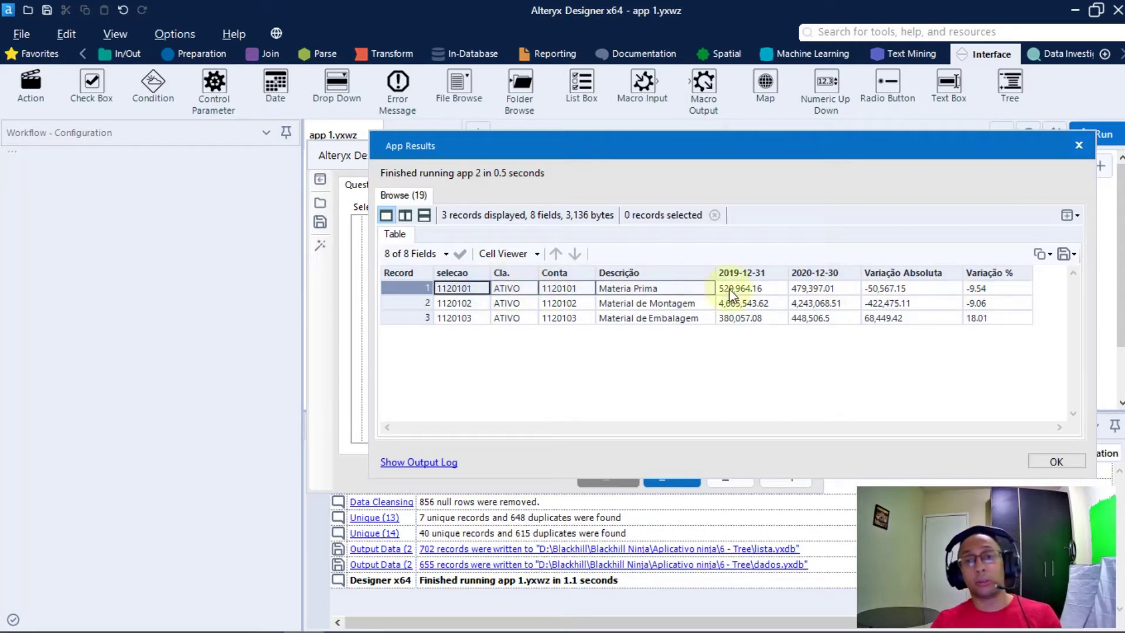
pyautogui.click(514, 303)
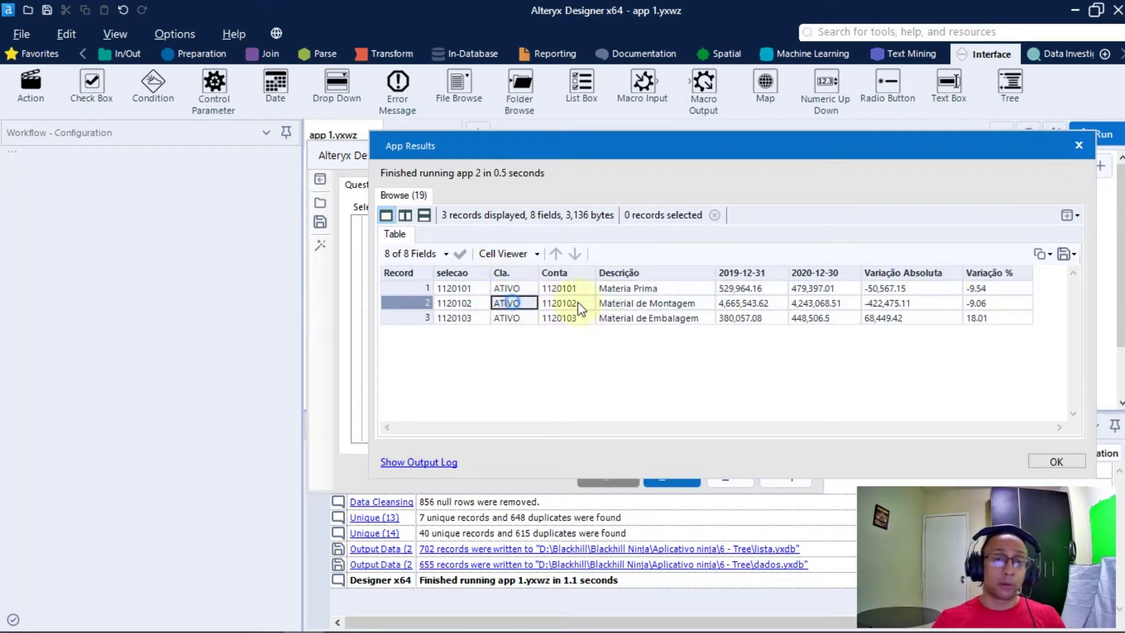
pyautogui.click(671, 319)
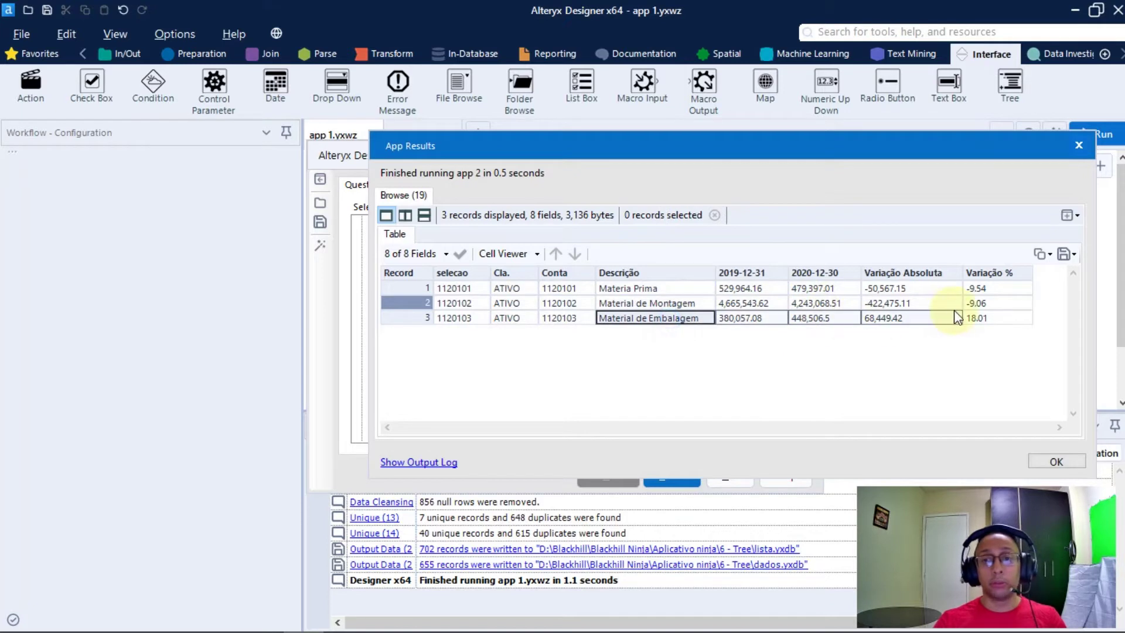
pyautogui.click(991, 319)
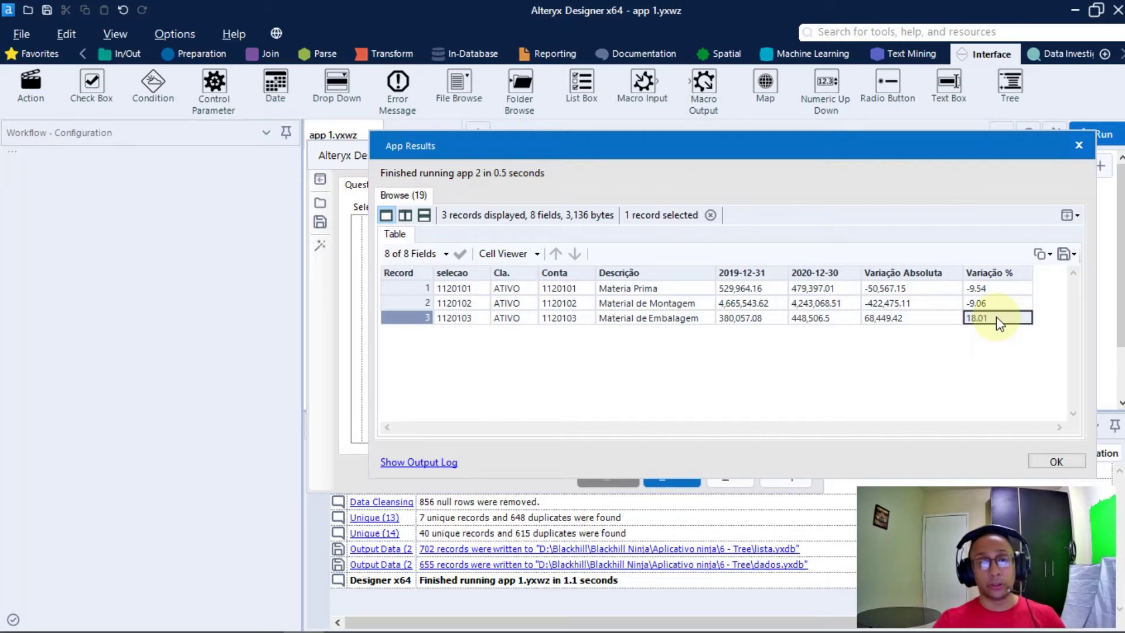
pyautogui.press('Escape')
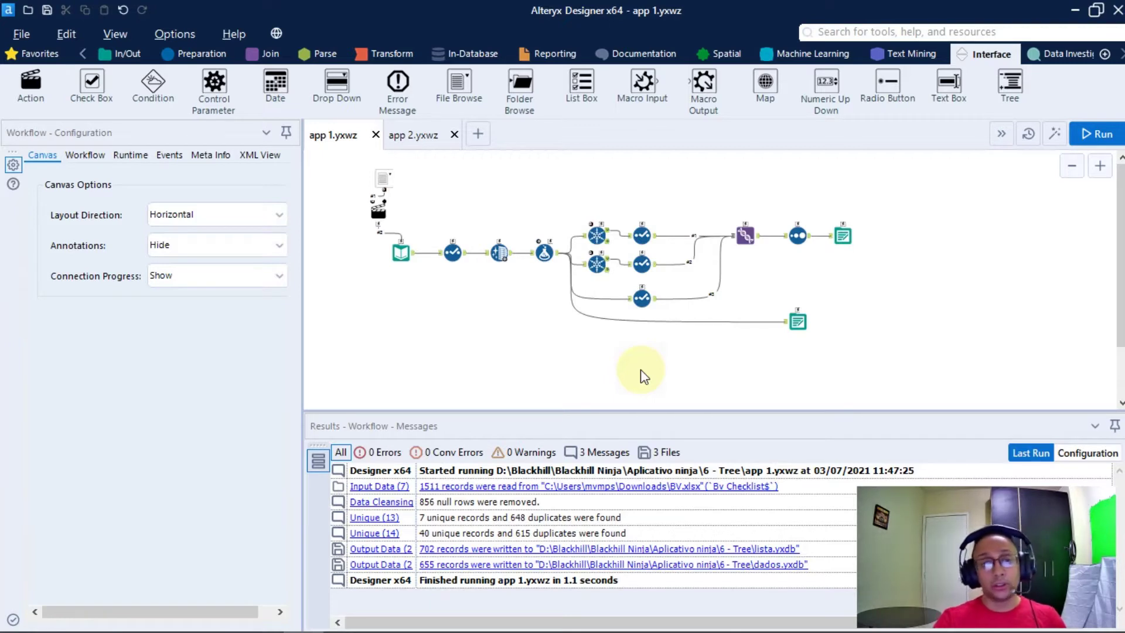
# Inspect the Input Data tool's source preview and the Formula tool's level and description columns with their output in app 1.
pyautogui.click(402, 242)
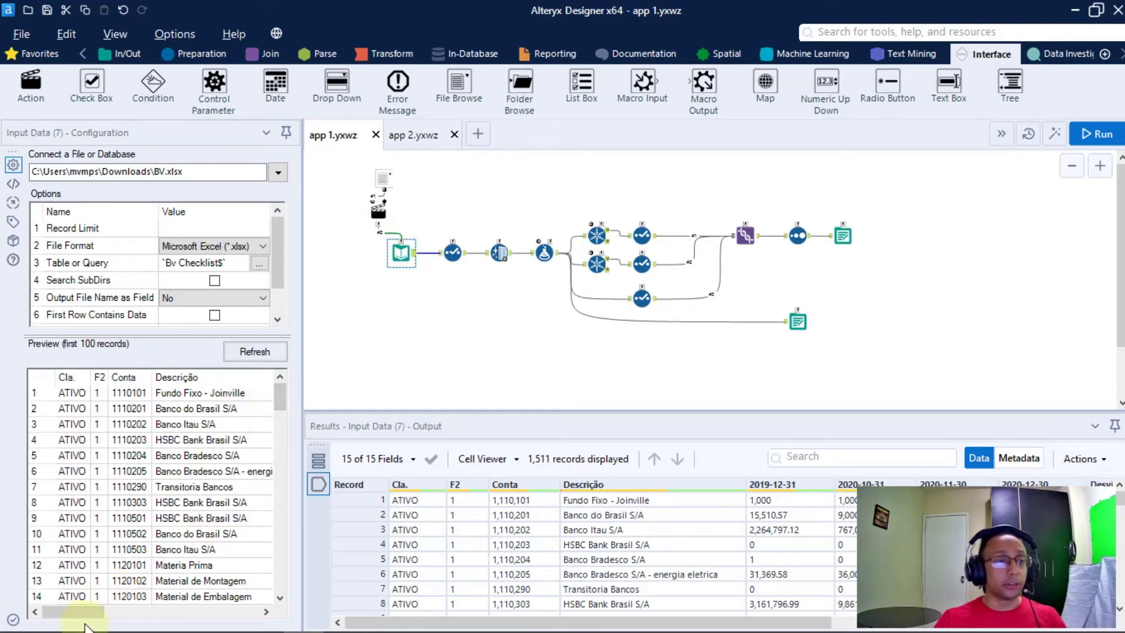
pyautogui.moveTo(303, 391); pyautogui.dragTo(566, 391)
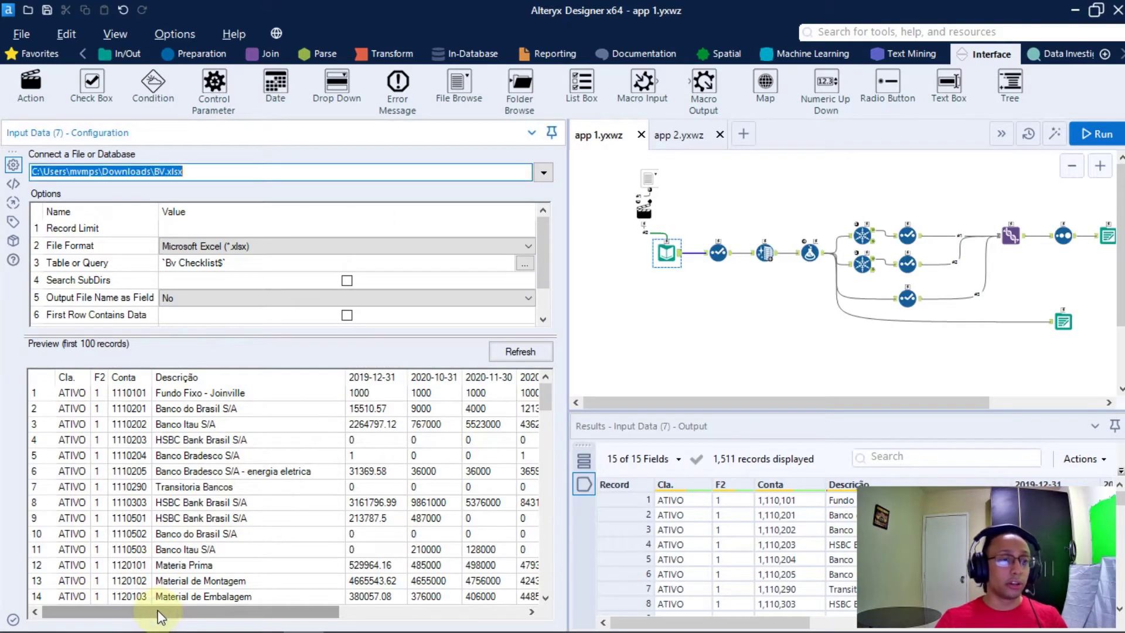
pyautogui.scroll(-20, 74, 452)
pyautogui.scroll(20, 125, 455)
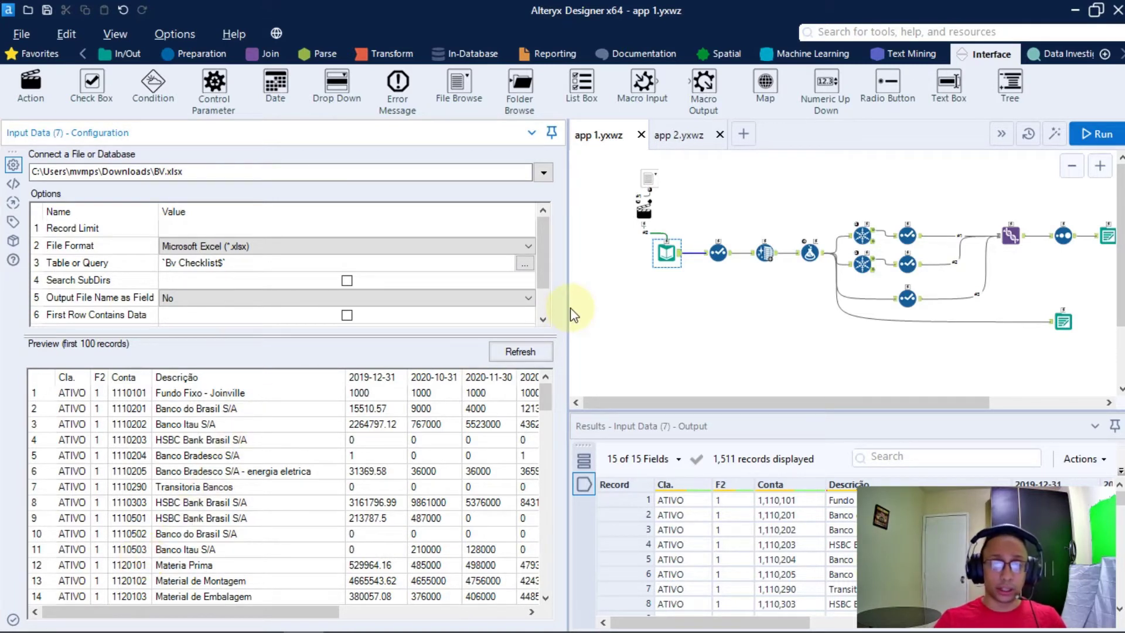
pyautogui.moveTo(567, 311); pyautogui.dragTo(306, 316)
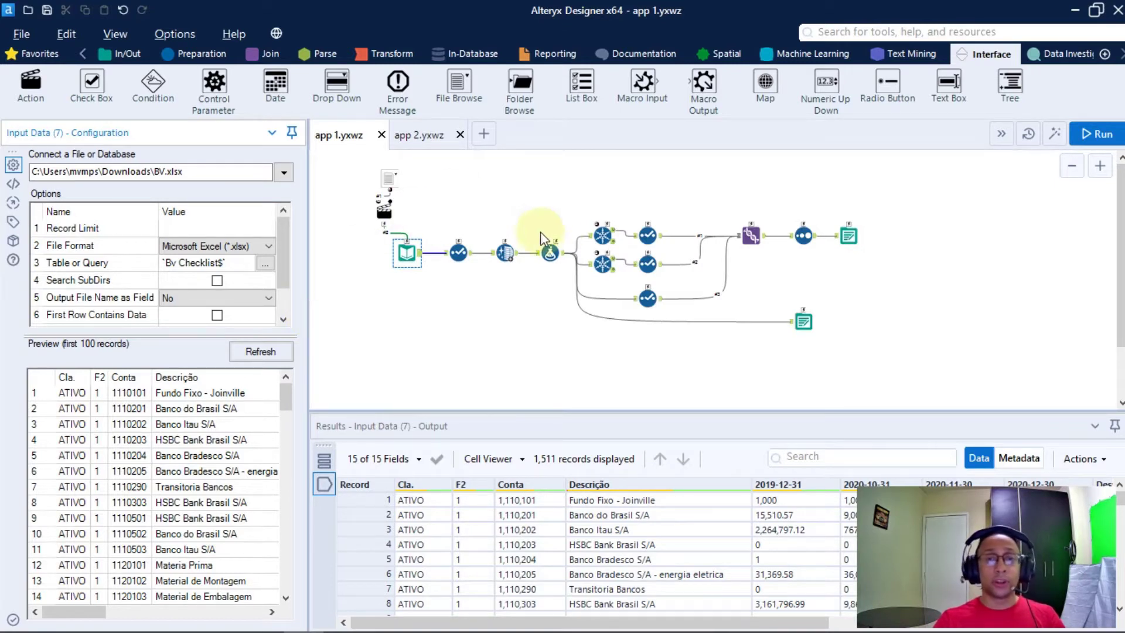
pyautogui.click(564, 256)
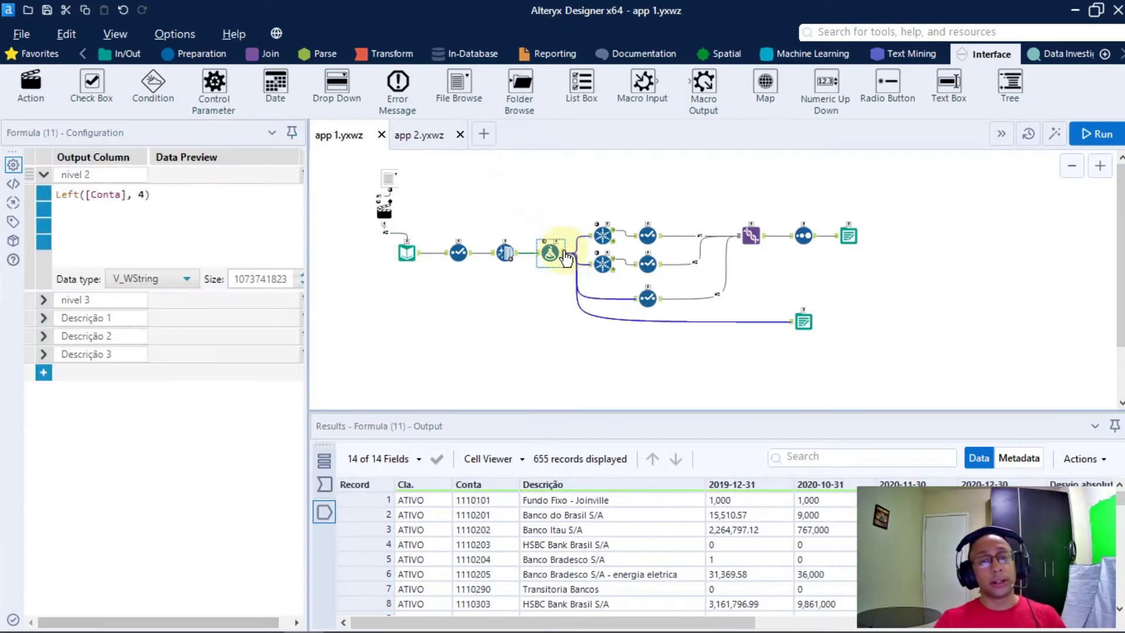
pyautogui.moveTo(542, 413); pyautogui.dragTo(540, 288)
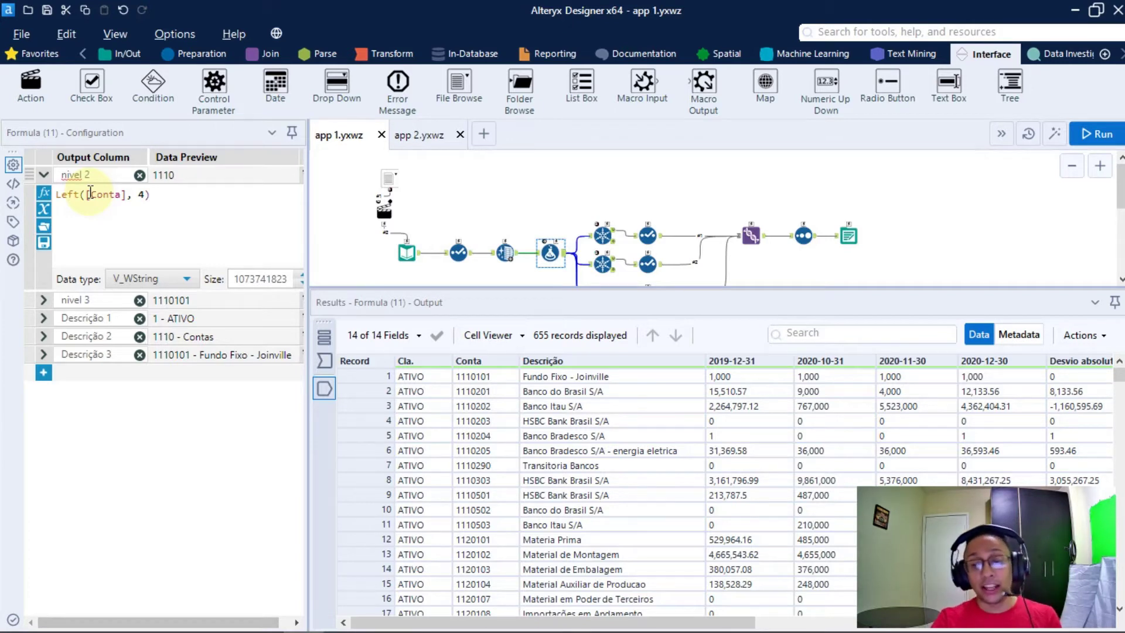
# Examine the Sort tool's output in app 1, comparing the nivel 1 codes and Descrição 1 labels across the hierarchy levels.
pyautogui.click(803, 236)
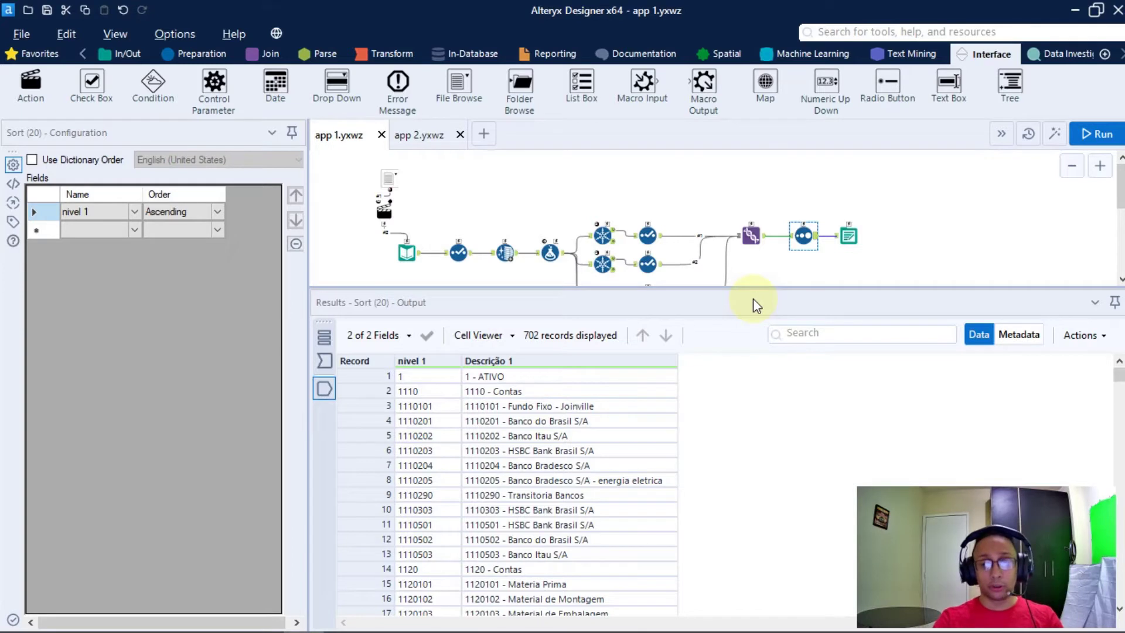
pyautogui.click(421, 378)
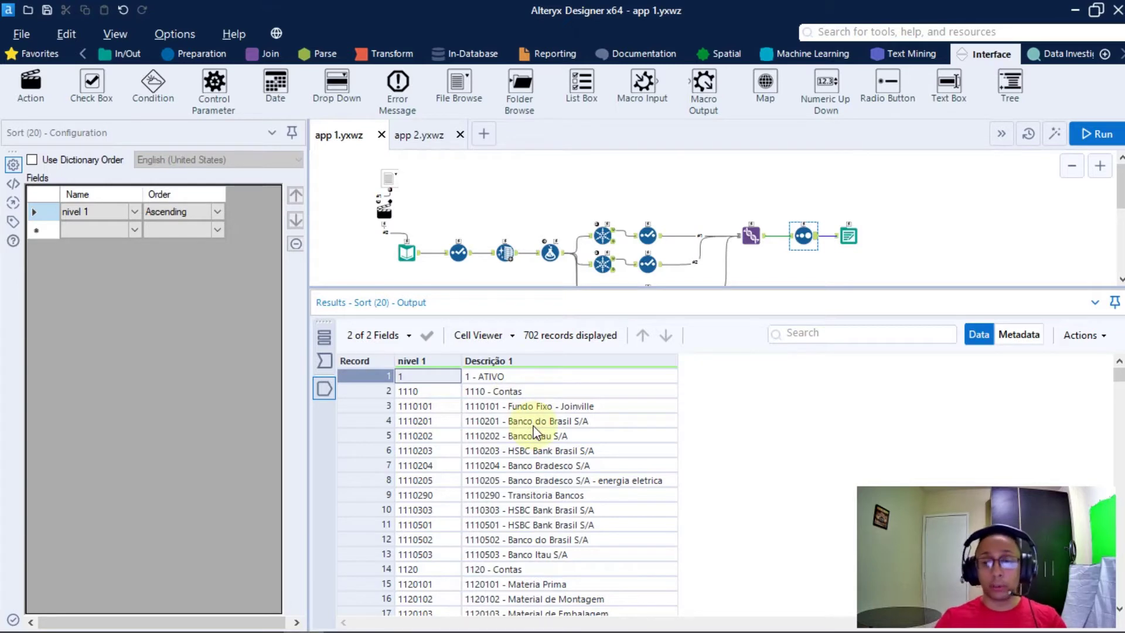
pyautogui.click(427, 391)
pyautogui.click(427, 381)
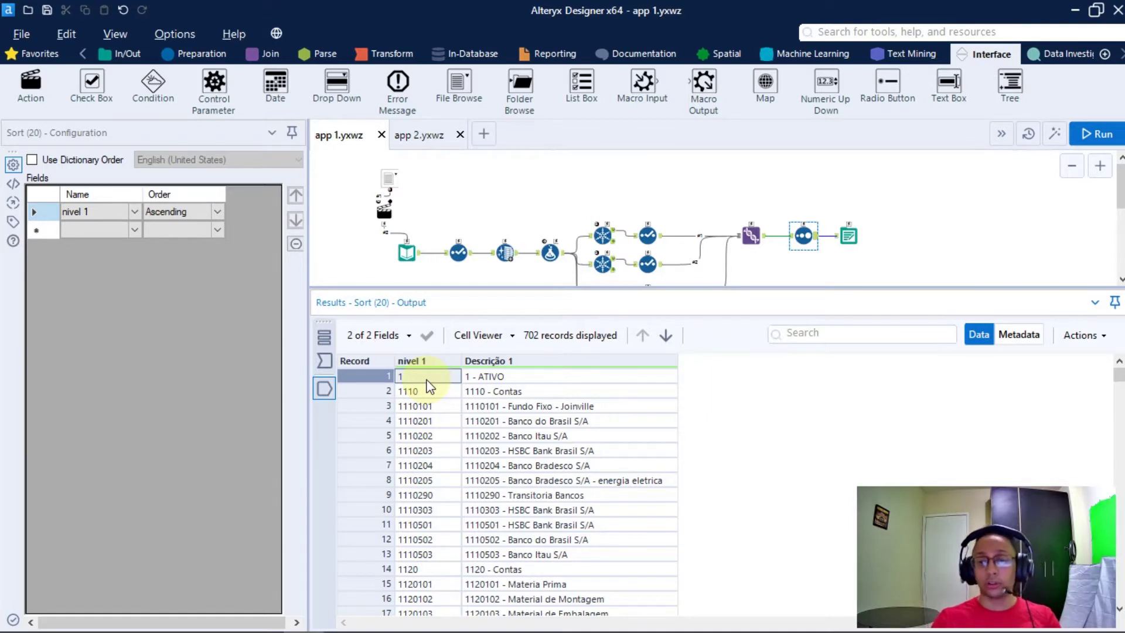
pyautogui.click(431, 391)
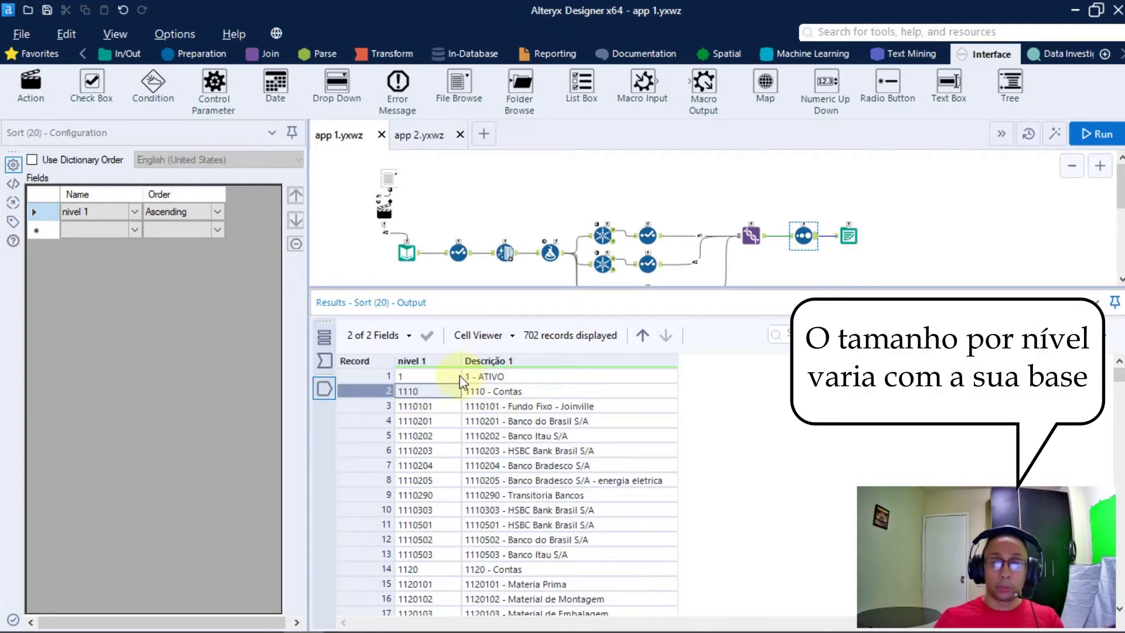
pyautogui.click(417, 376)
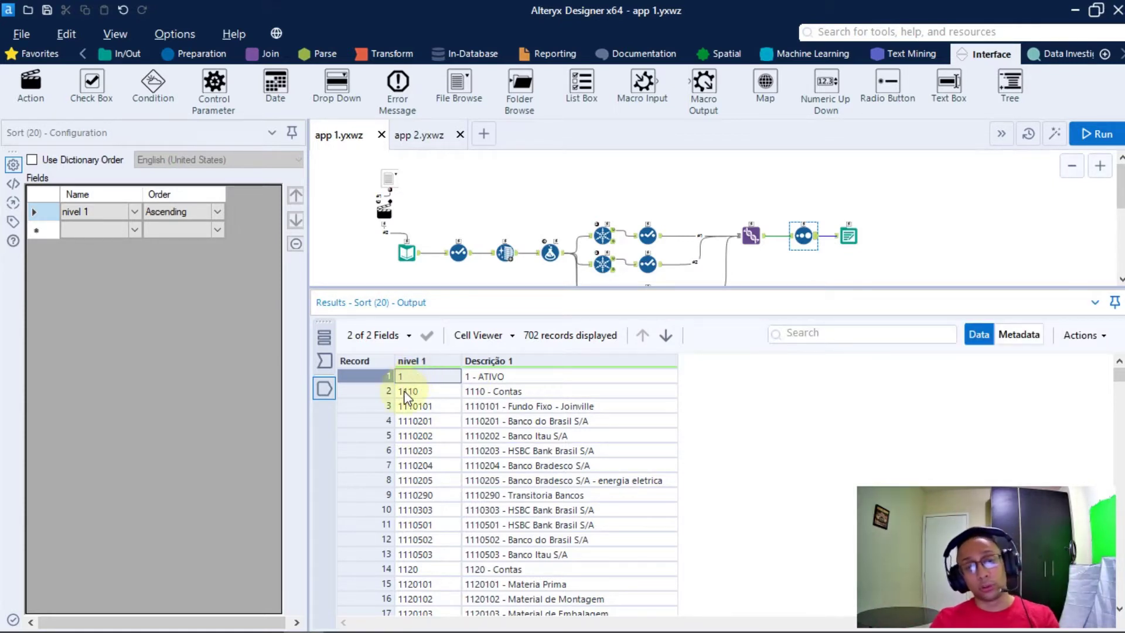
pyautogui.click(411, 391)
pyautogui.click(417, 394)
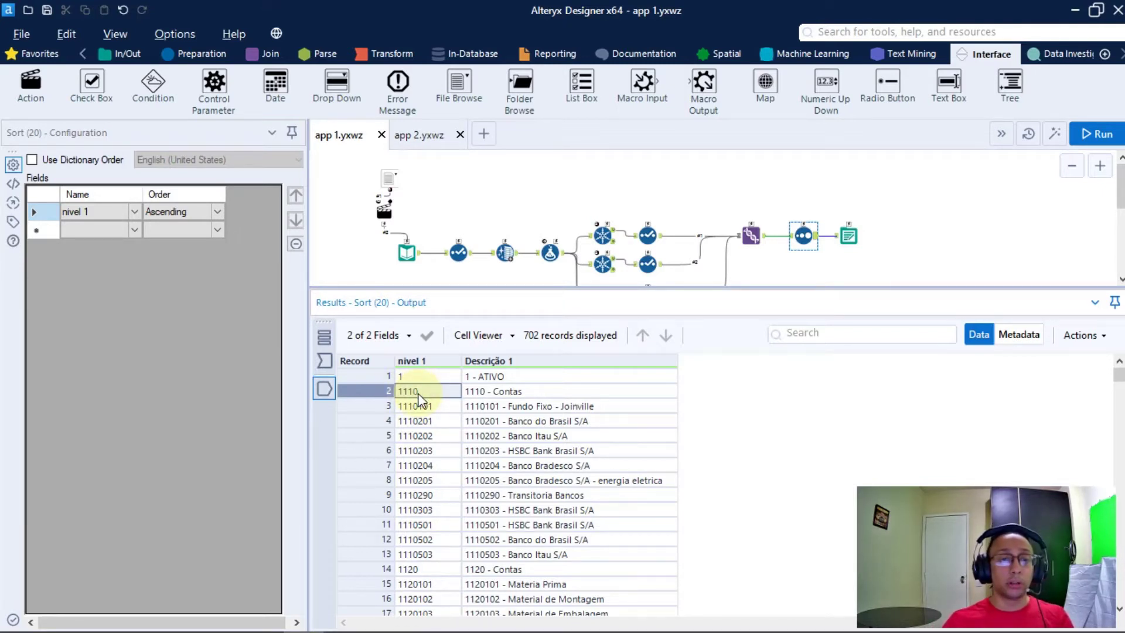
pyautogui.click(539, 392)
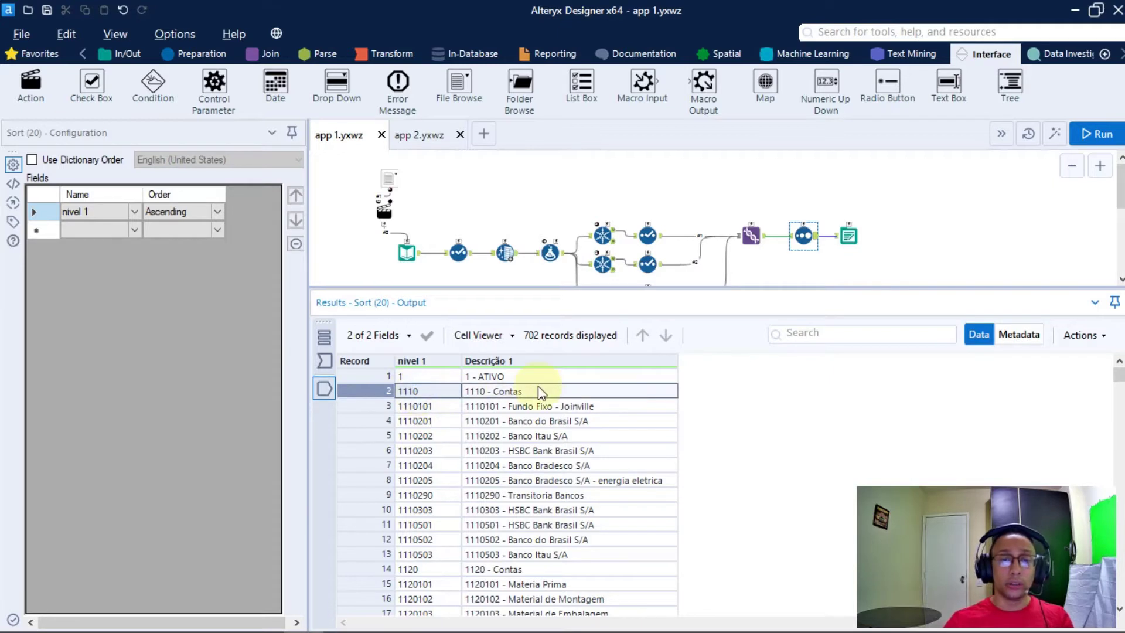
pyautogui.click(429, 569)
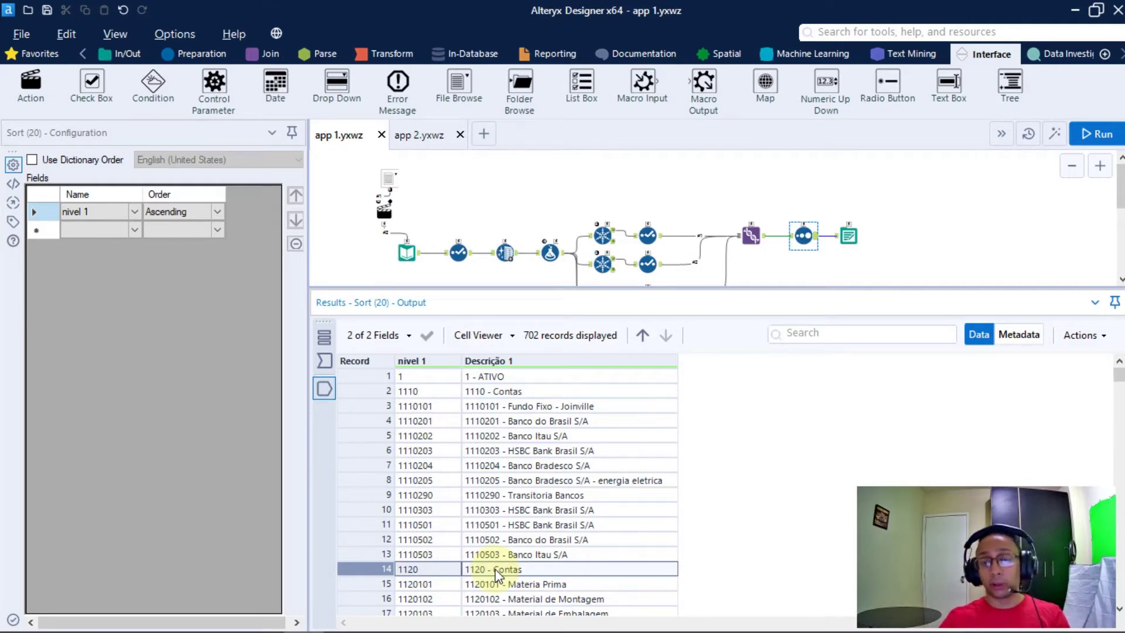
pyautogui.click(417, 409)
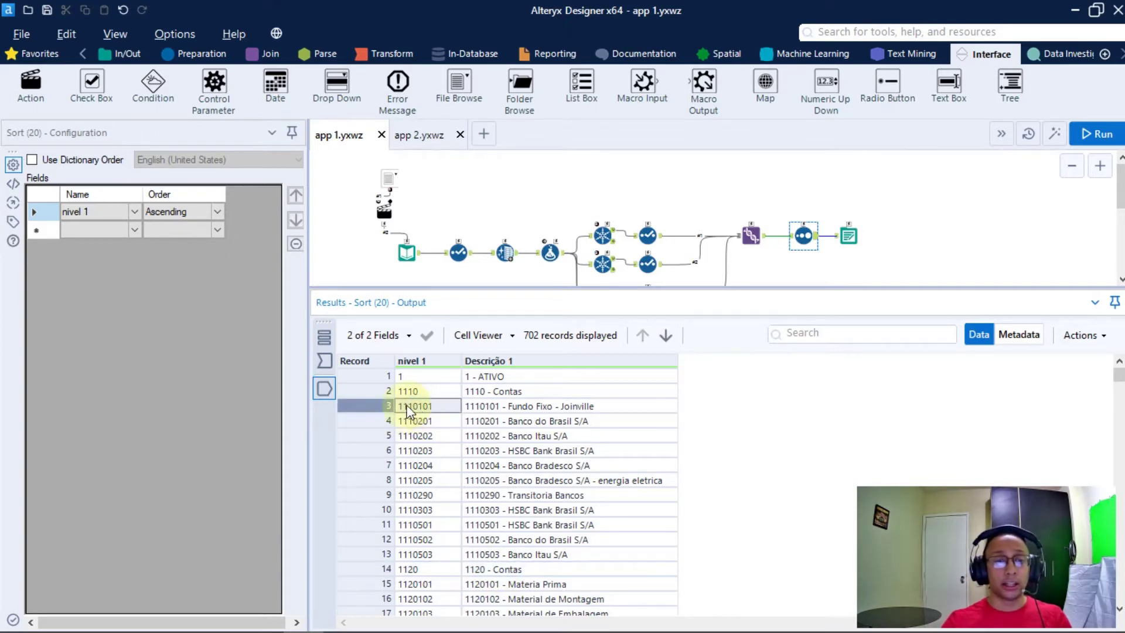
# Compare the 1110 account codes in the Sort output with their 1110 - Contas group and the 1 - ATIVO root.
pyautogui.click(417, 406)
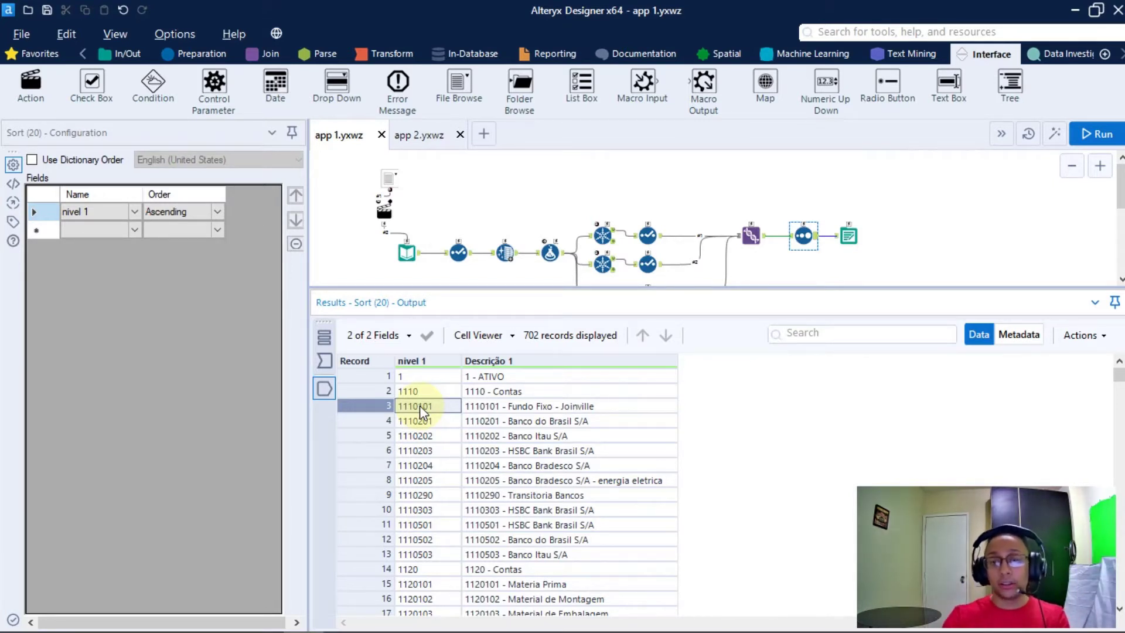
pyautogui.moveTo(420, 405); pyautogui.dragTo(431, 554)
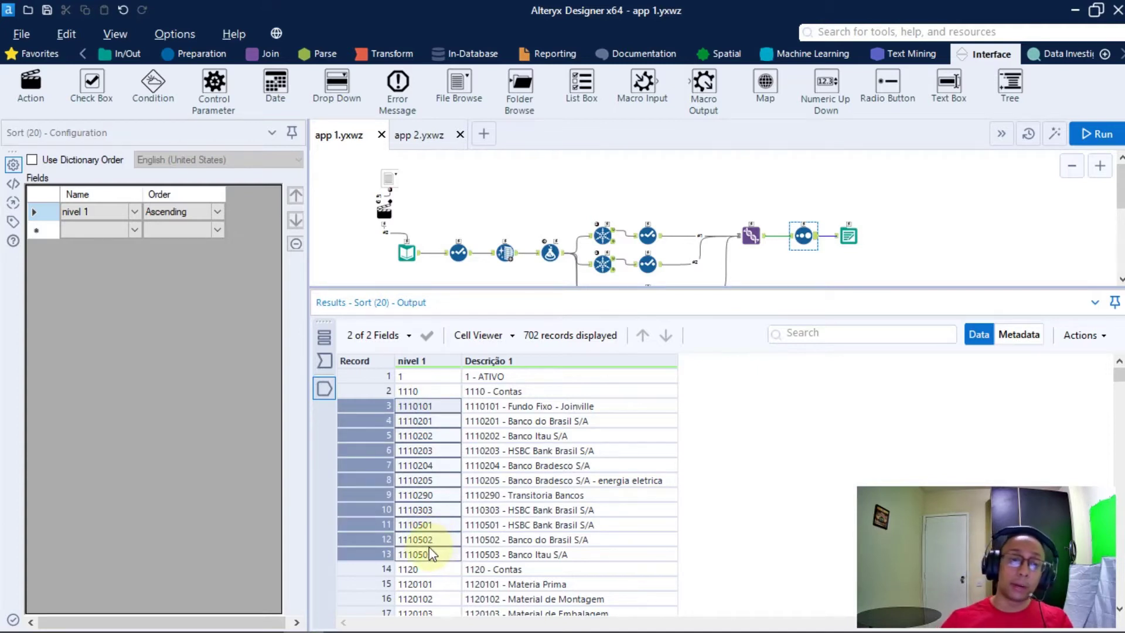
pyautogui.click(436, 391)
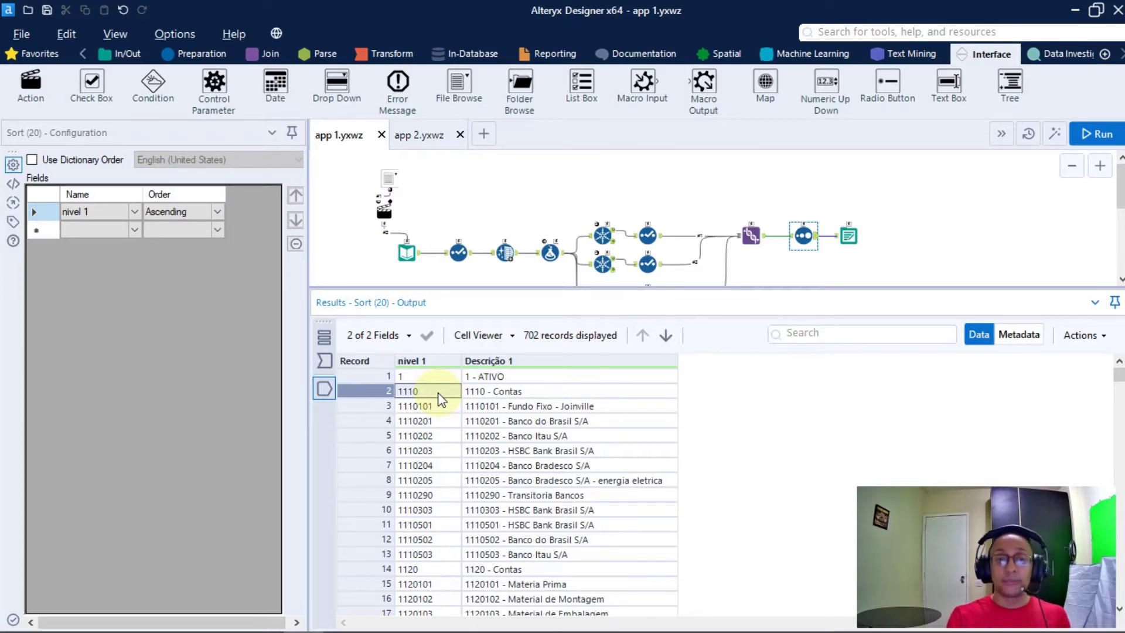
pyautogui.click(423, 378)
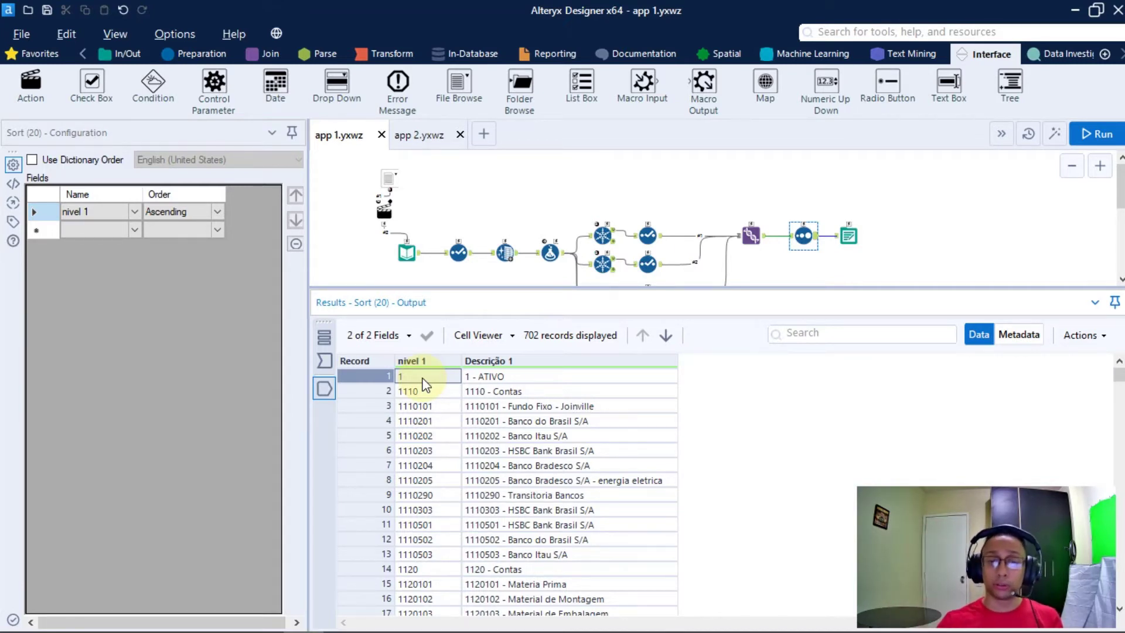
# Examine the 2 - PASSIVO root in the Sort output with its 2110 - Contas group and the supplier accounts below it.
pyautogui.scroll(-20, 666, 459)
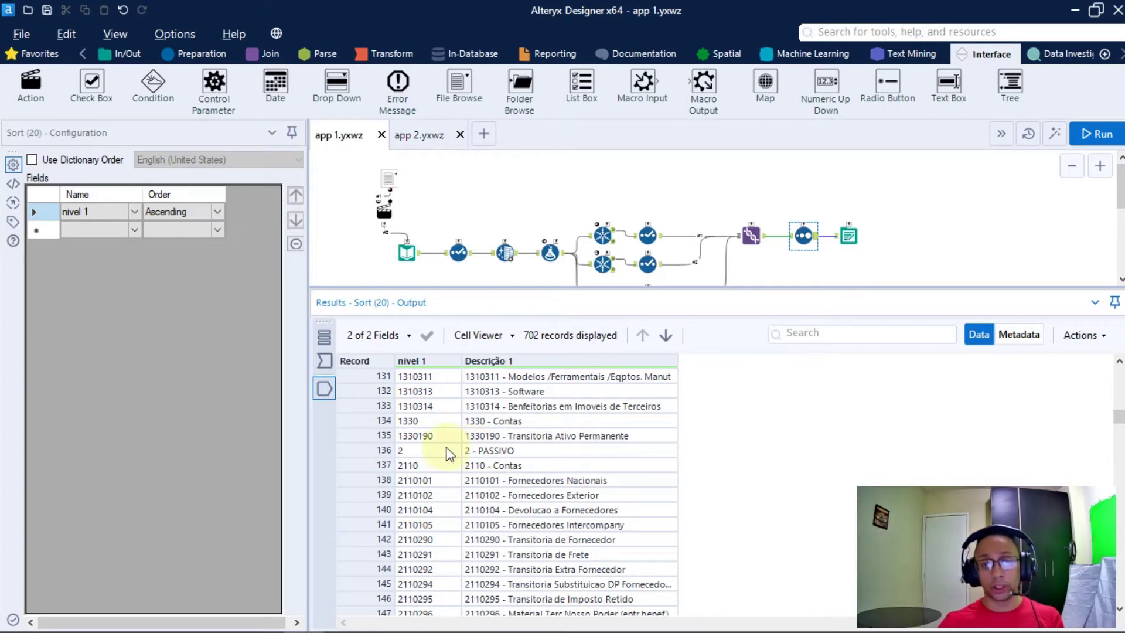
pyautogui.click(386, 450)
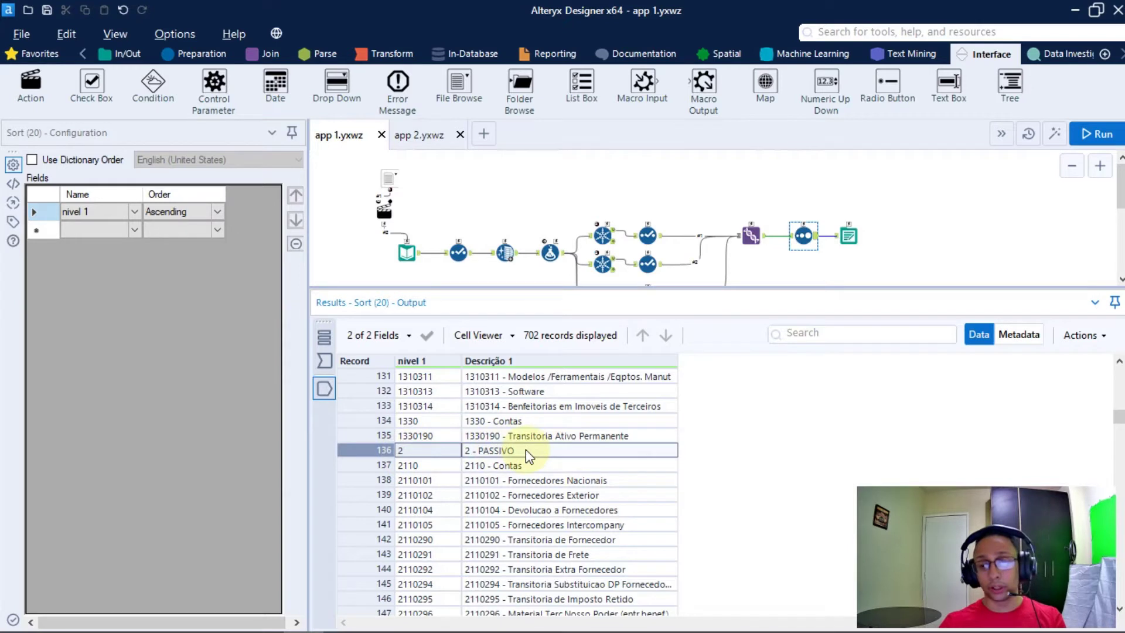
pyautogui.click(429, 466)
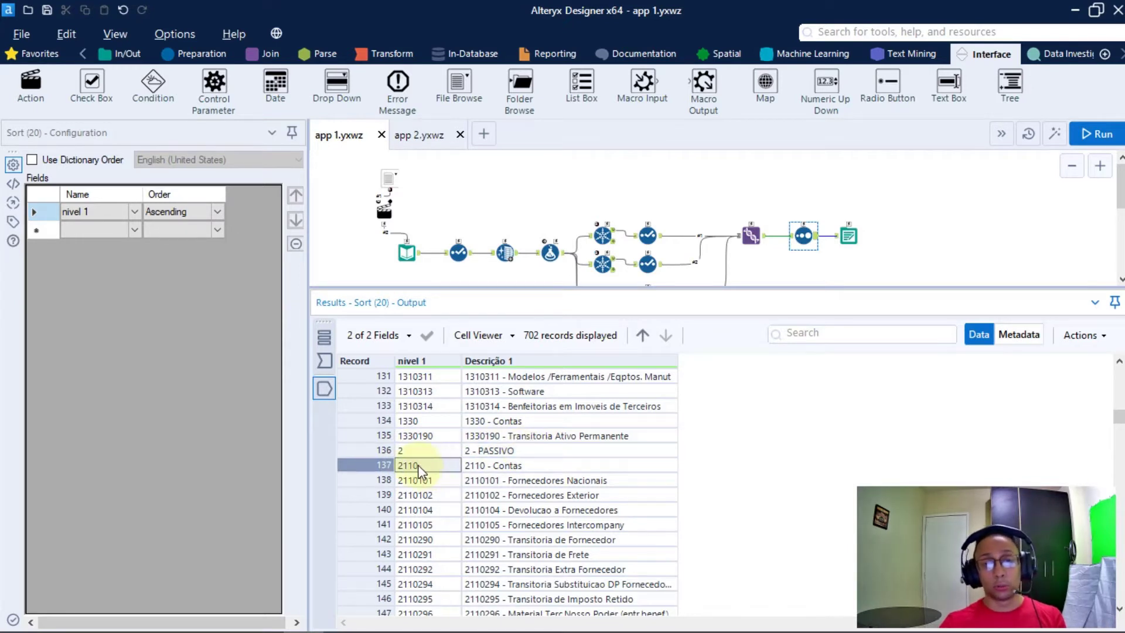
pyautogui.click(510, 467)
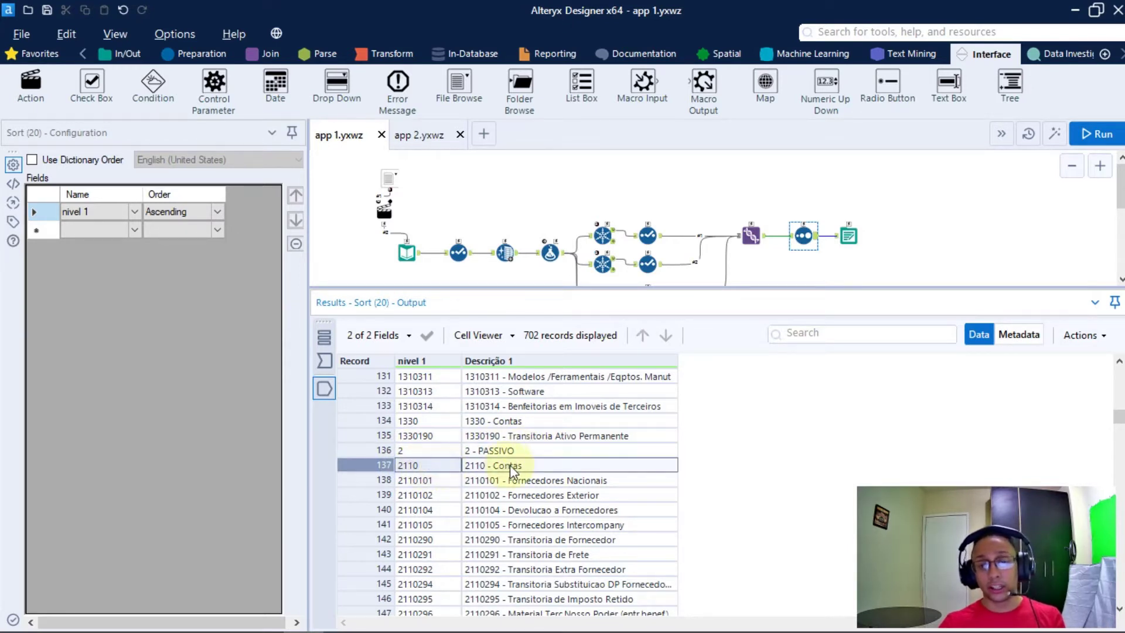
pyautogui.click(429, 478)
pyautogui.moveTo(431, 476); pyautogui.dragTo(454, 558)
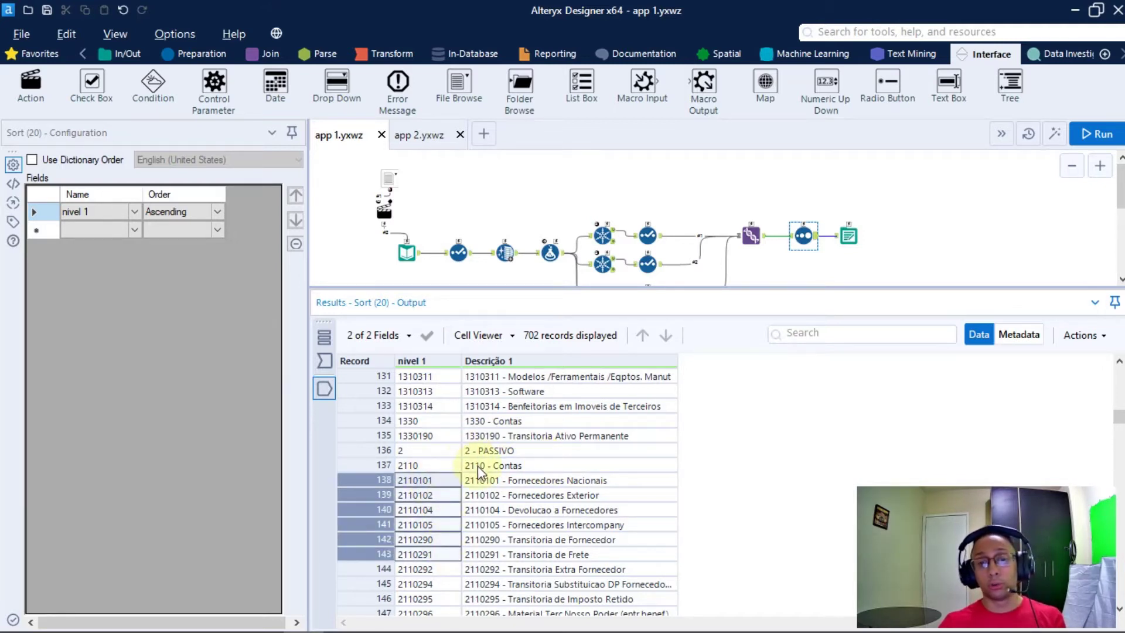
pyautogui.click(423, 481)
pyautogui.moveTo(423, 489); pyautogui.dragTo(440, 503)
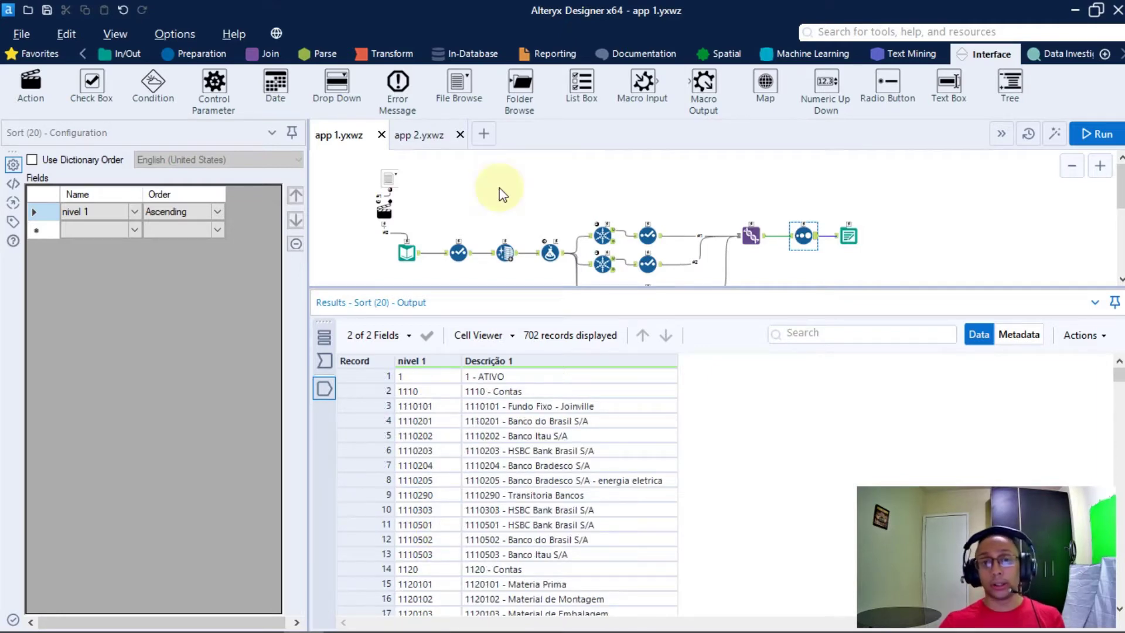
# Review the Formula tool's output, then examine the F2 and Conta columns in the Input Data tool's output.
pyautogui.click(551, 253)
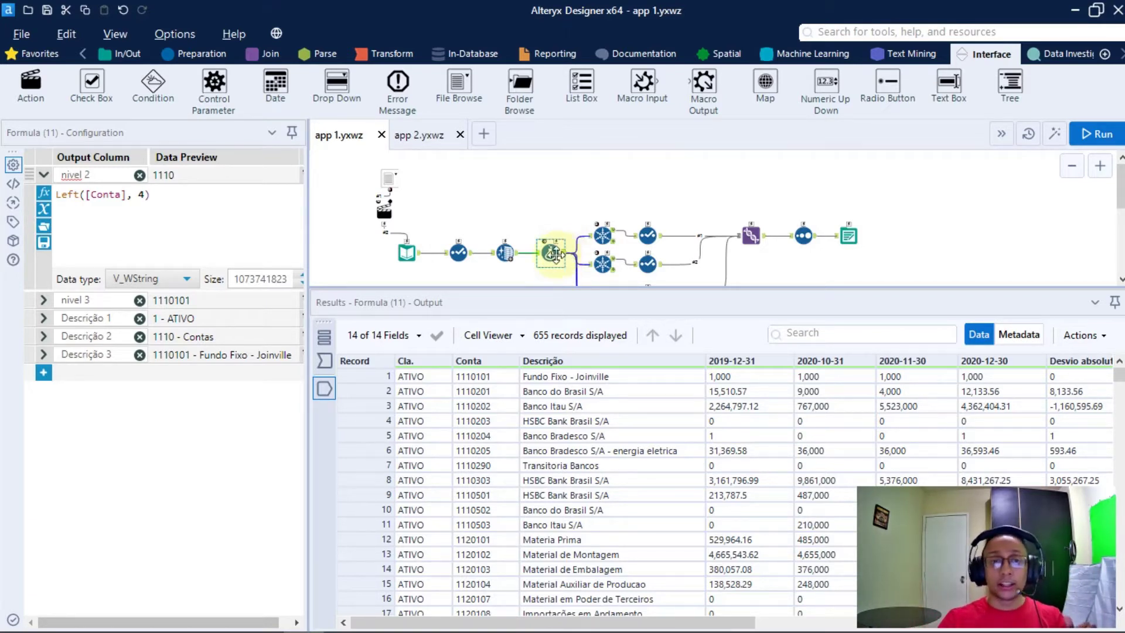
pyautogui.click(417, 254)
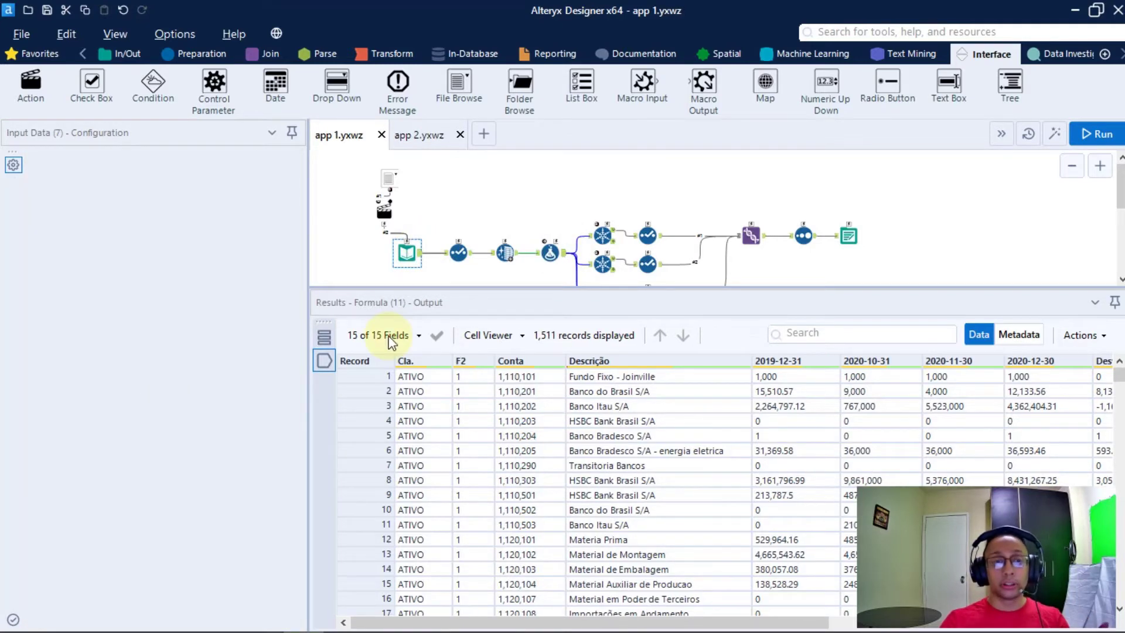
pyautogui.moveTo(463, 378); pyautogui.dragTo(464, 486)
pyautogui.click(463, 450)
pyautogui.click(476, 378)
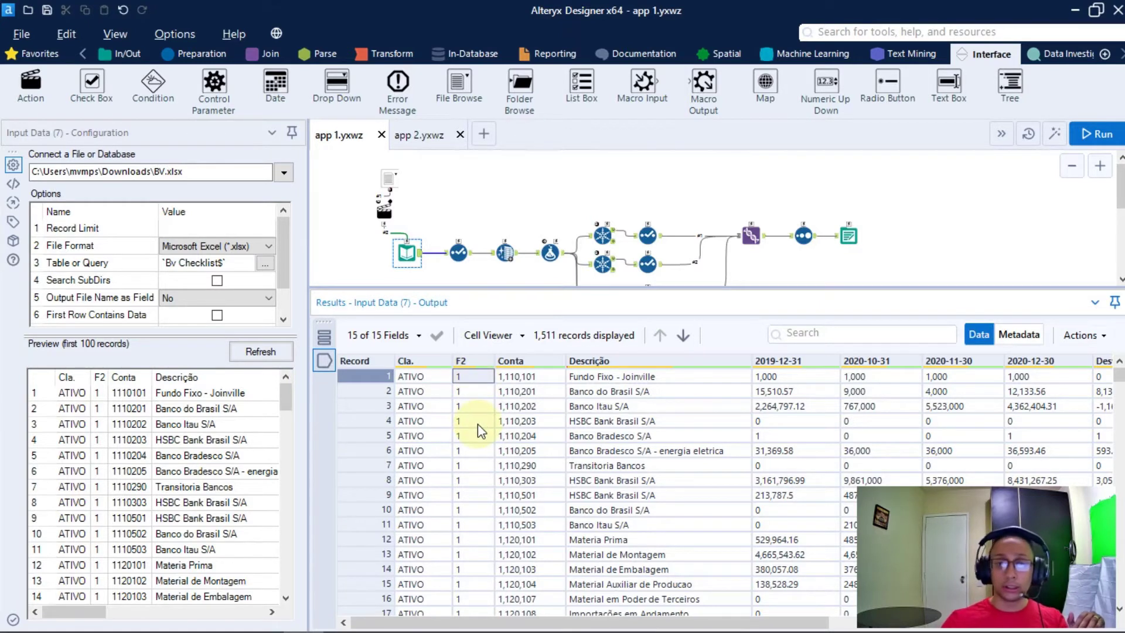
pyautogui.moveTo(544, 378); pyautogui.dragTo(543, 554)
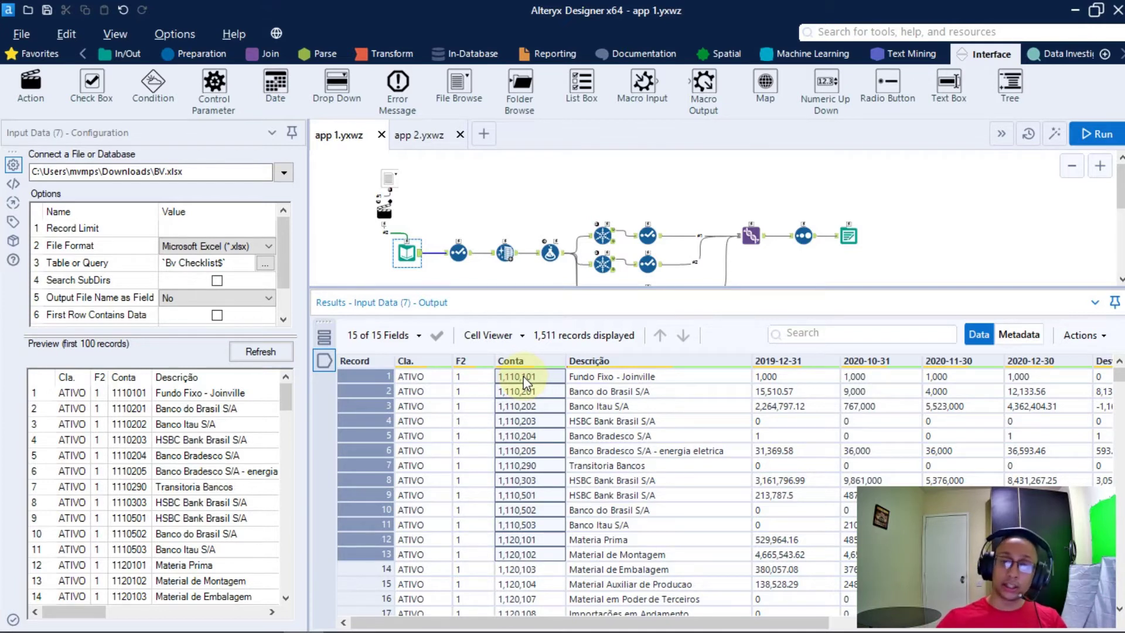
# Inspect the Formula tool's nivel 2 and nivel 3 expressions against the Conta column in its output.
pyautogui.click(550, 253)
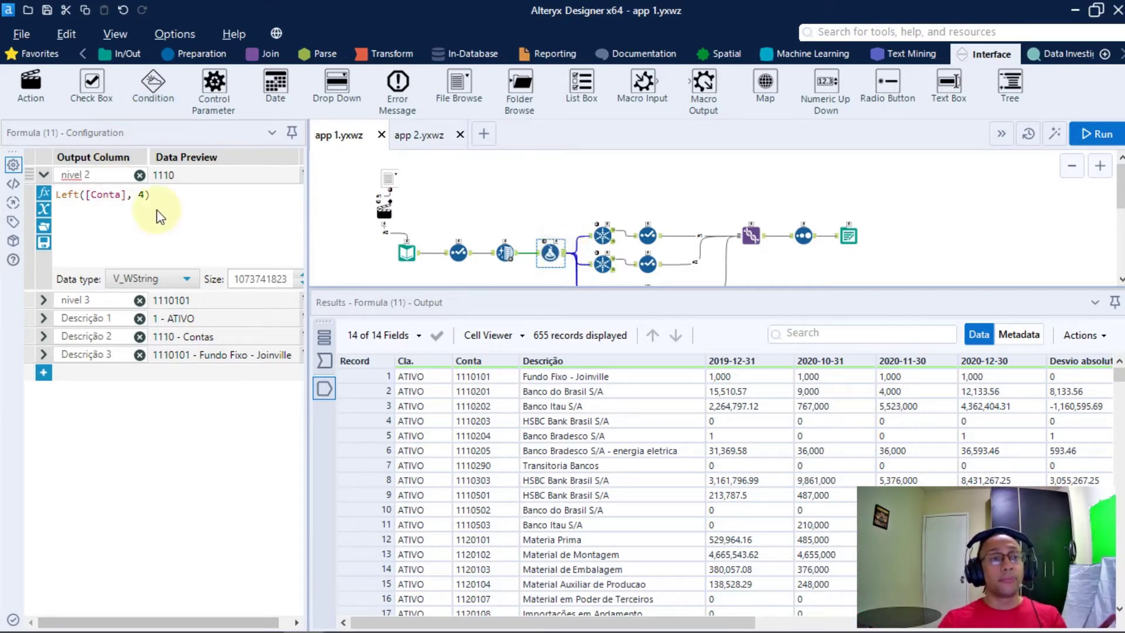
pyautogui.click(144, 194)
pyautogui.tripleClick(144, 194)
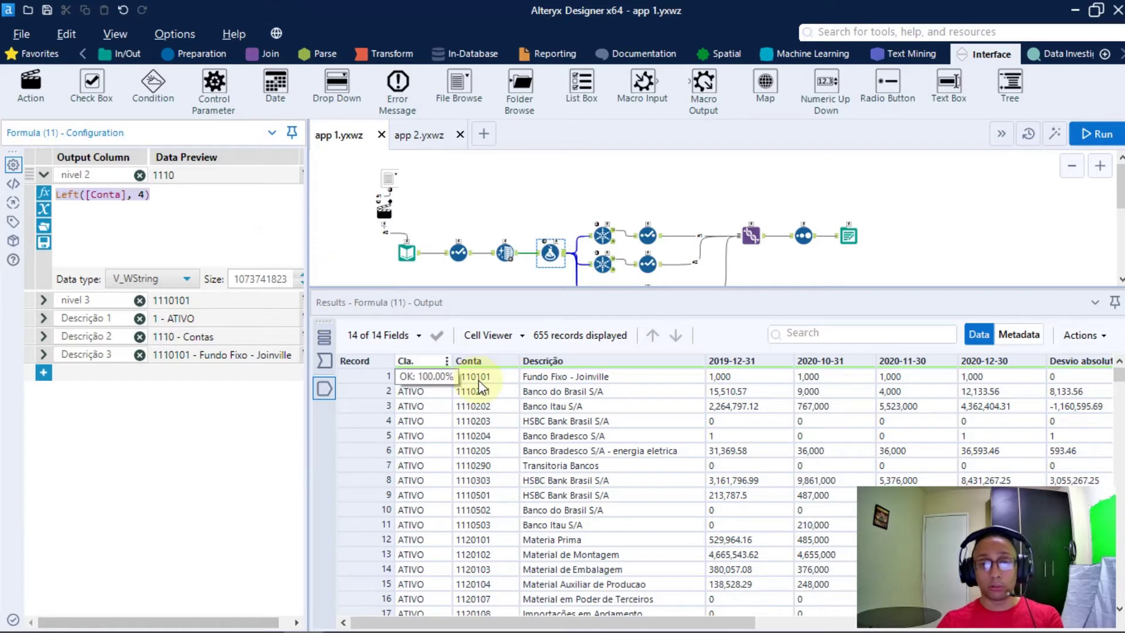
pyautogui.click(164, 194)
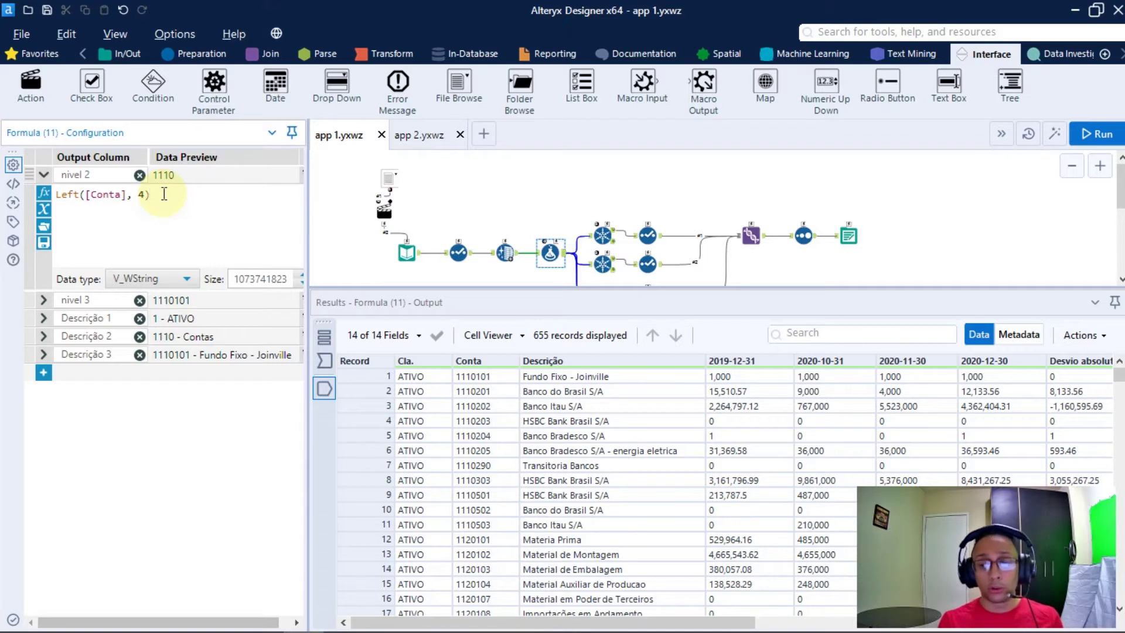
pyautogui.click(43, 300)
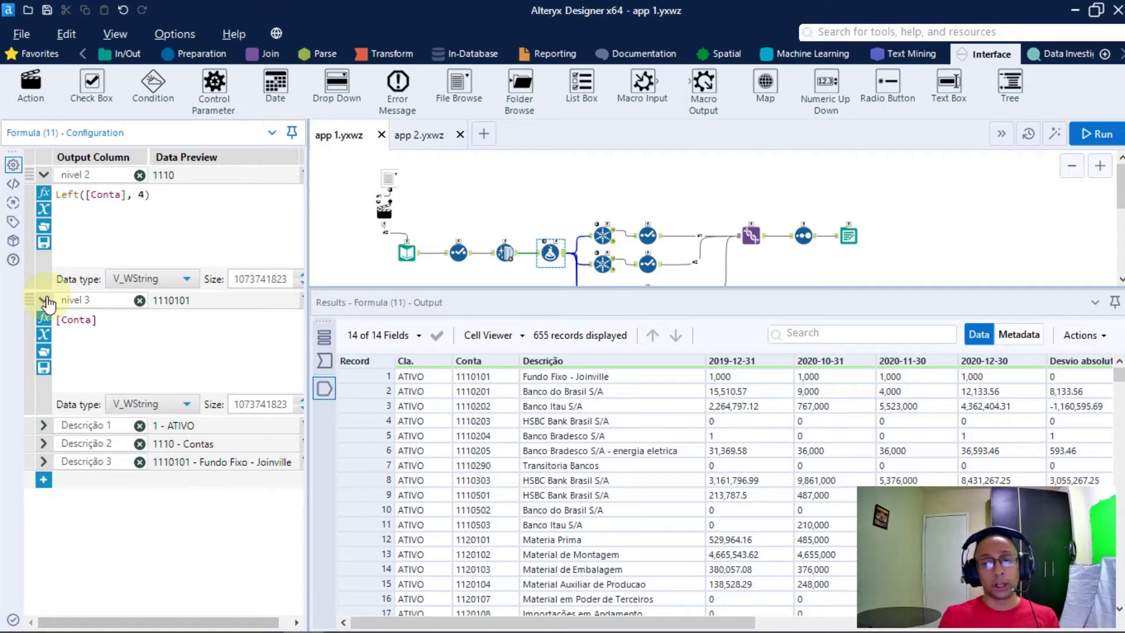
pyautogui.click(48, 302)
# Inspect the Formula tool's Descrição 1 expression and how it combines the nivel 1 and Cla. fields.
pyautogui.click(45, 212)
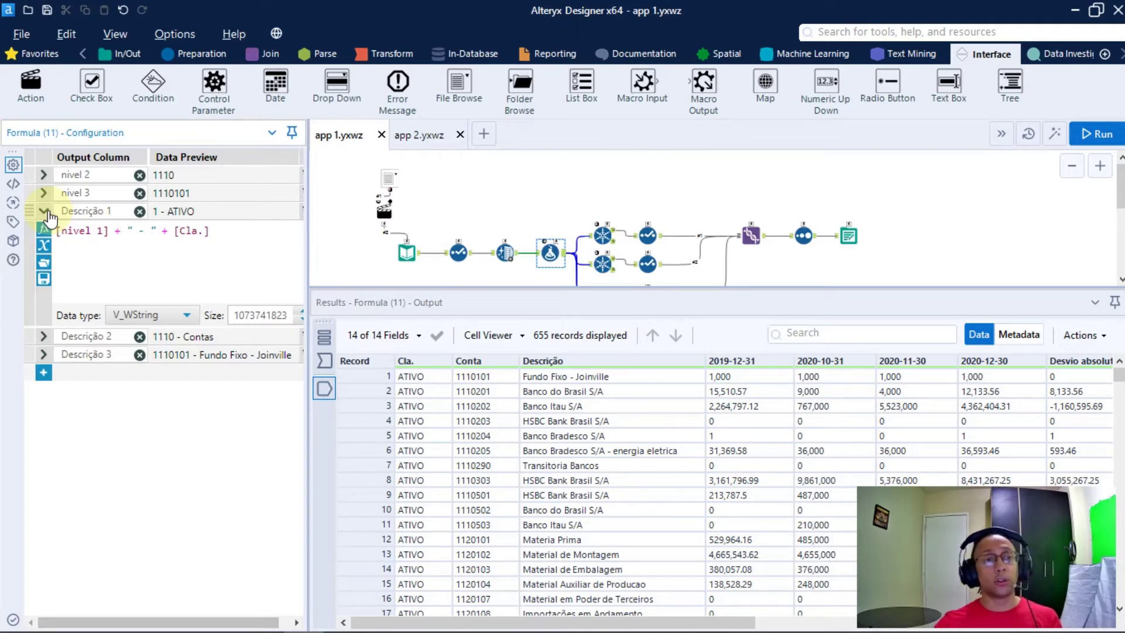
pyautogui.click(108, 230)
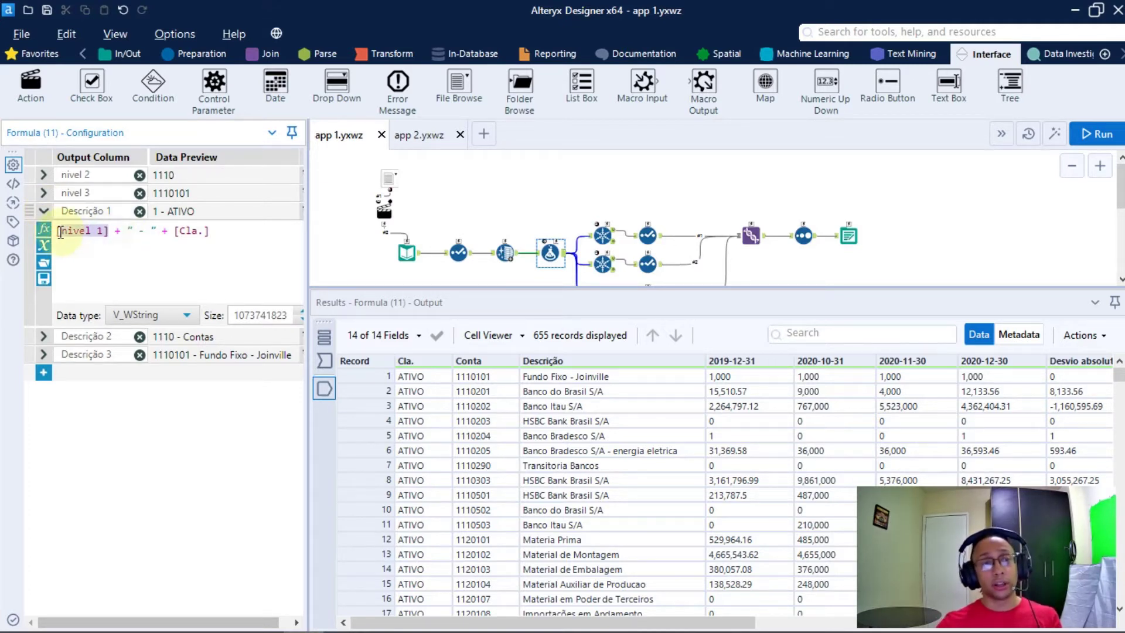
pyautogui.doubleClick(92, 229)
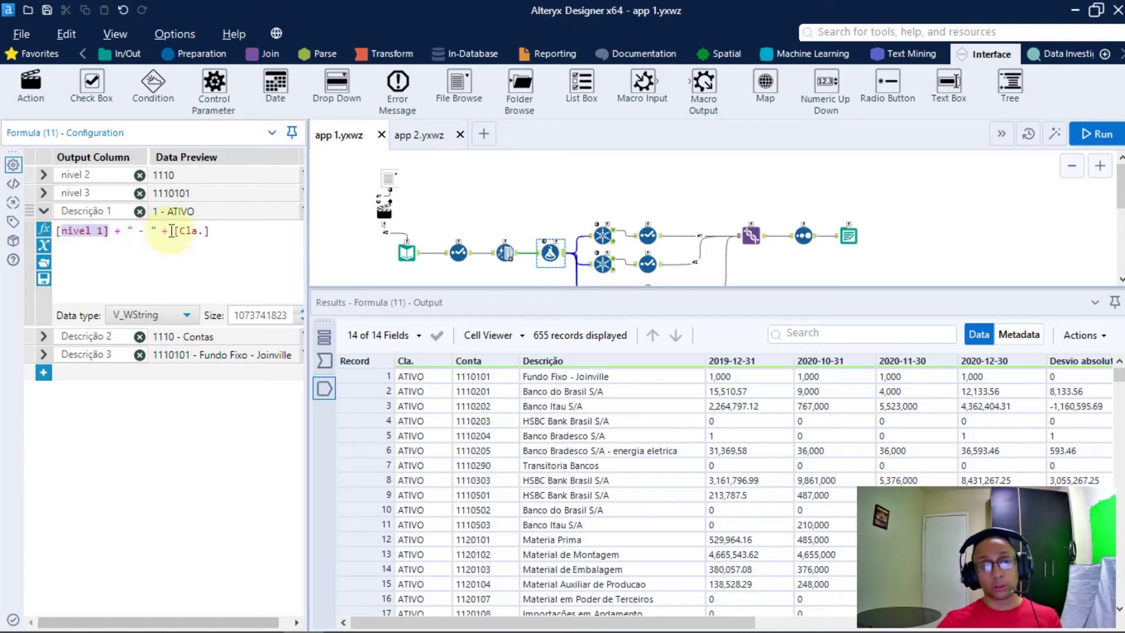
pyautogui.moveTo(174, 230); pyautogui.dragTo(212, 231)
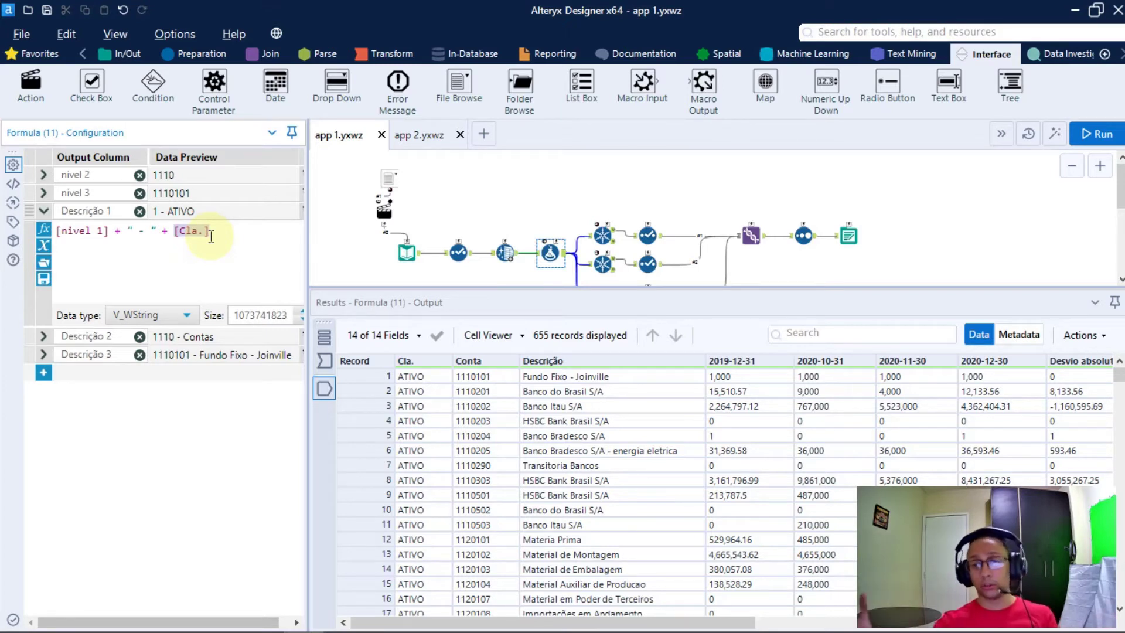
# Inspect the Descrição 2 and Descrição 3 expressions and compare them with the Descrição and Conta columns in the output.
pyautogui.click(44, 336)
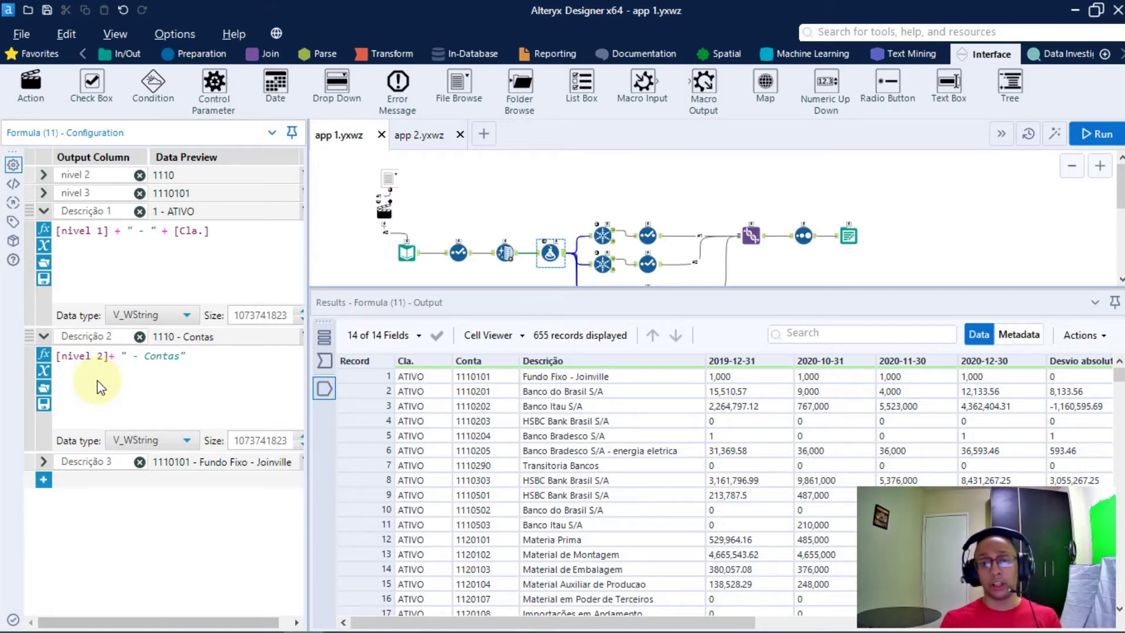
pyautogui.click(173, 462)
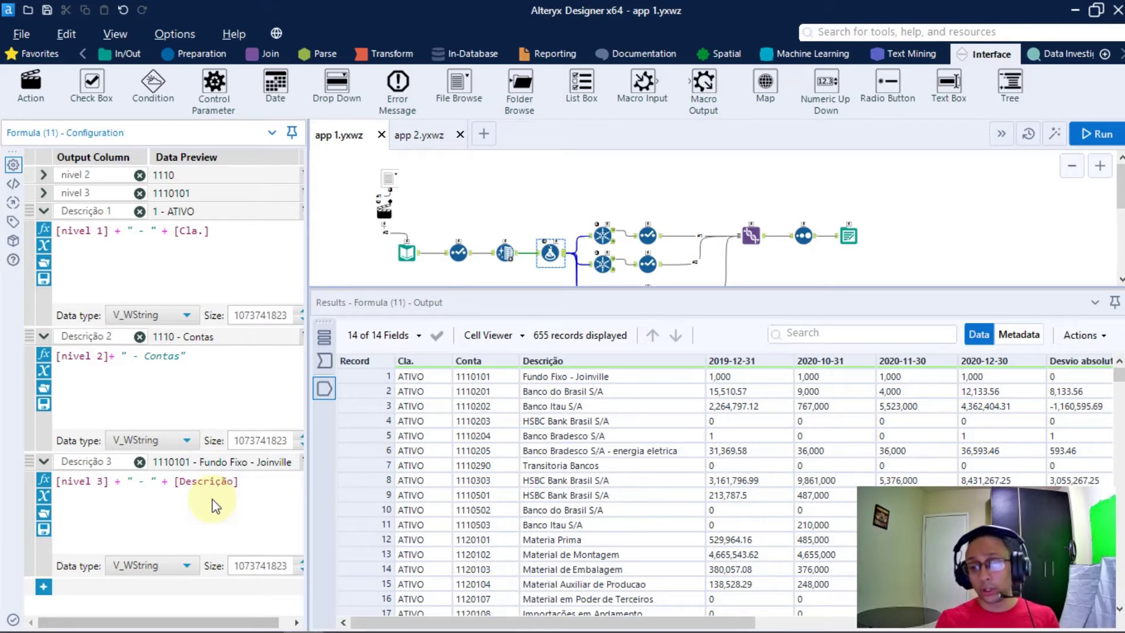
pyautogui.click(551, 466)
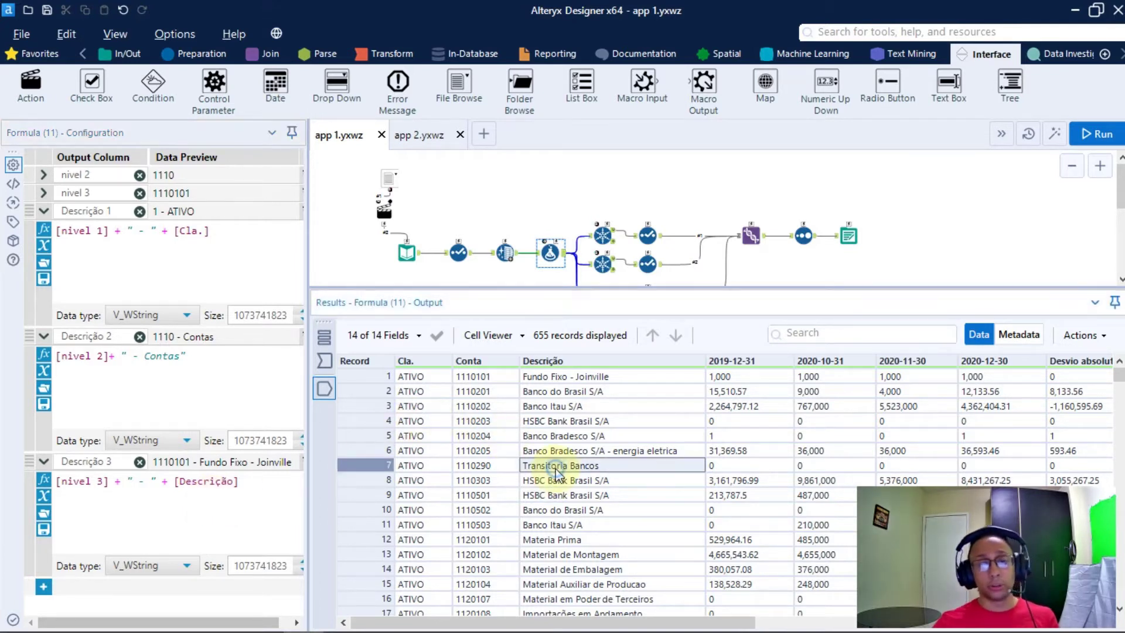
pyautogui.click(479, 463)
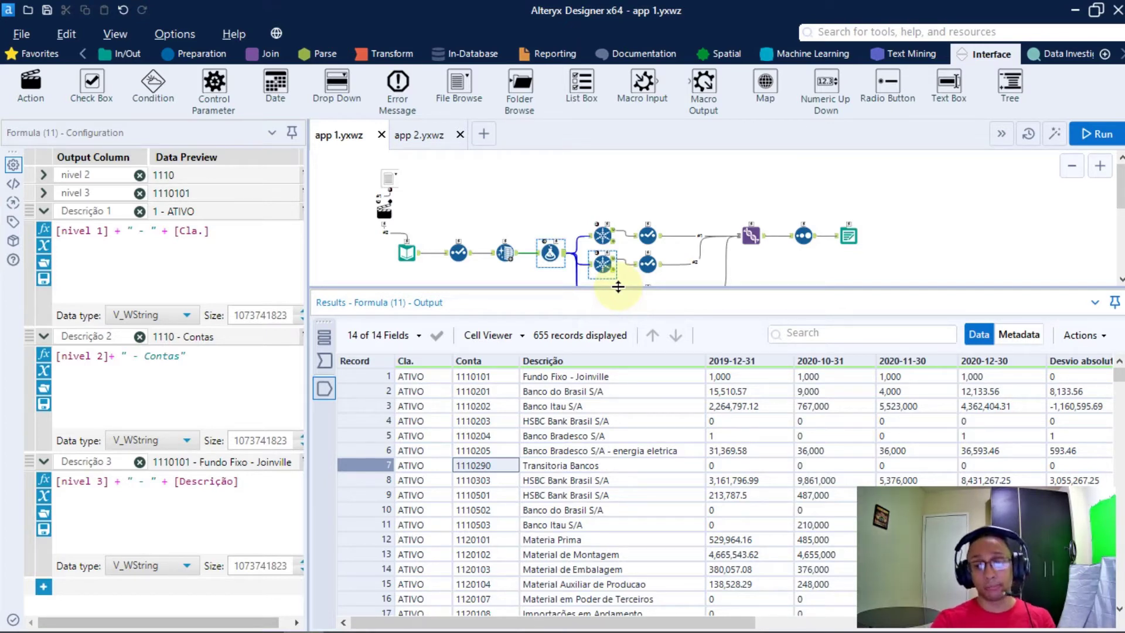
# Examine the first Unique tool's nivel 1 setting and its Descrição 1 output, and check the Unique tool below it.
pyautogui.moveTo(618, 286); pyautogui.dragTo(618, 442)
pyautogui.click(602, 235)
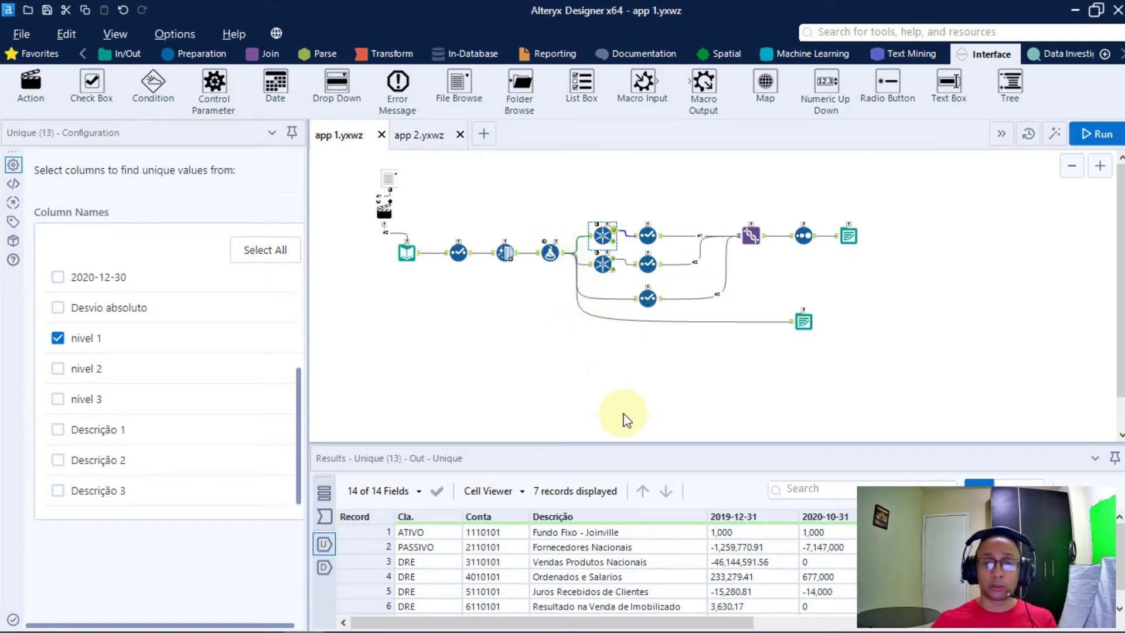
pyautogui.moveTo(635, 443); pyautogui.dragTo(639, 299)
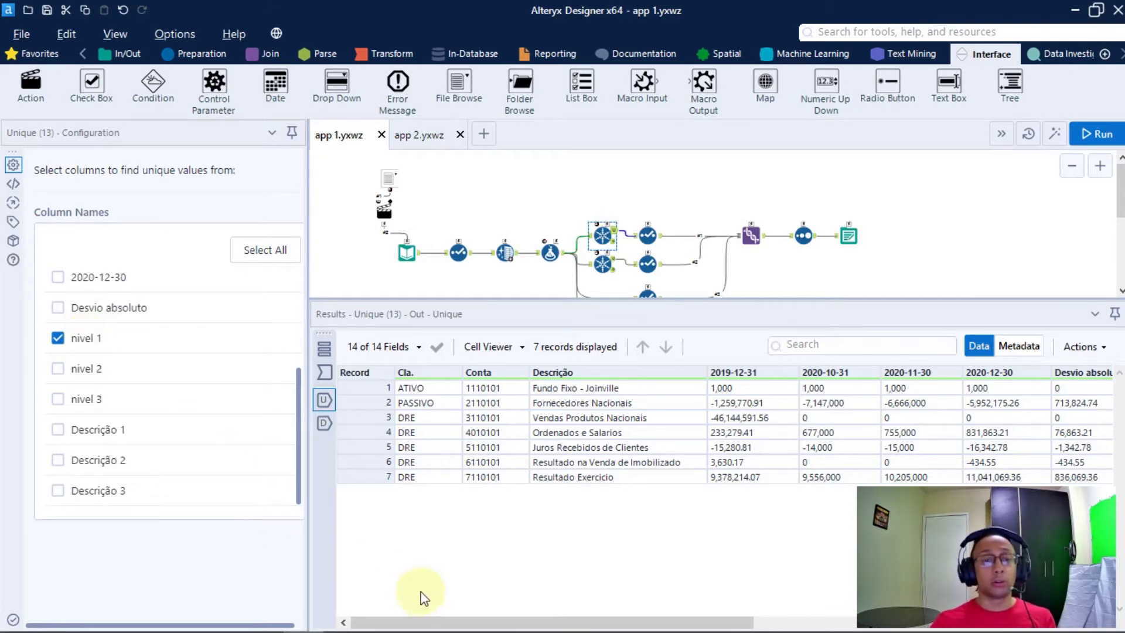
pyautogui.moveTo(432, 623); pyautogui.dragTo(825, 609)
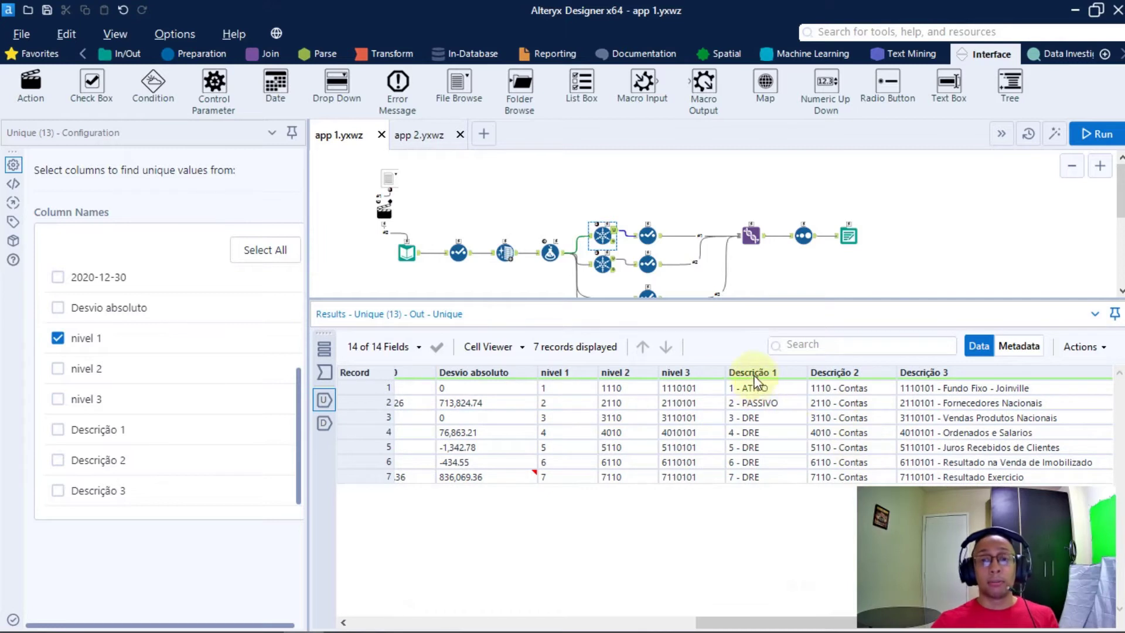
pyautogui.moveTo(773, 388); pyautogui.dragTo(786, 491)
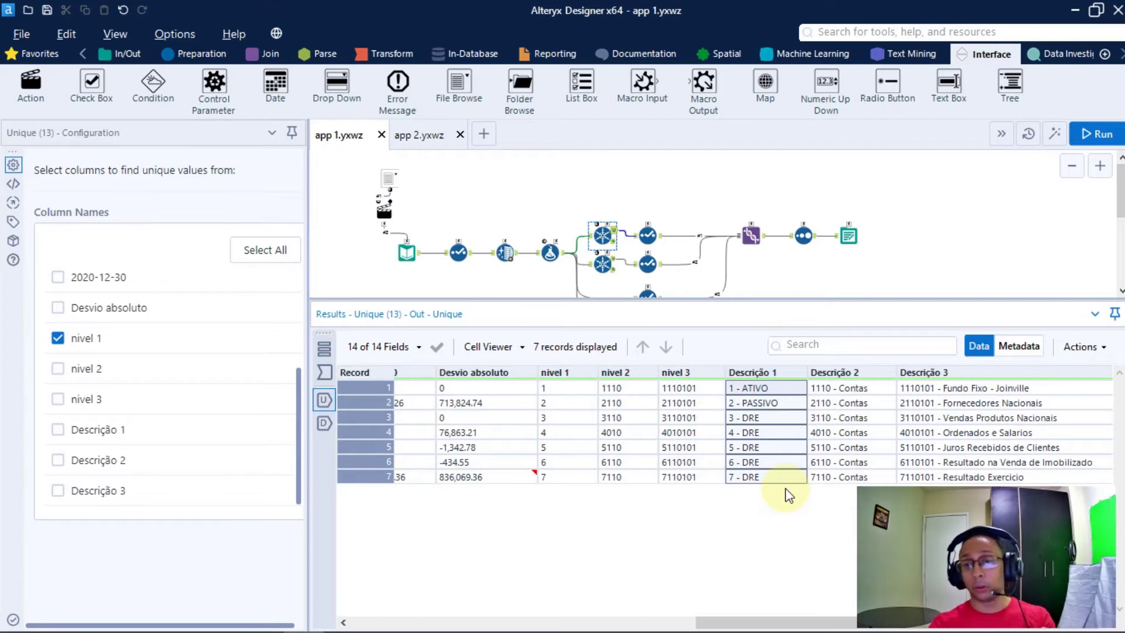
pyautogui.click(602, 264)
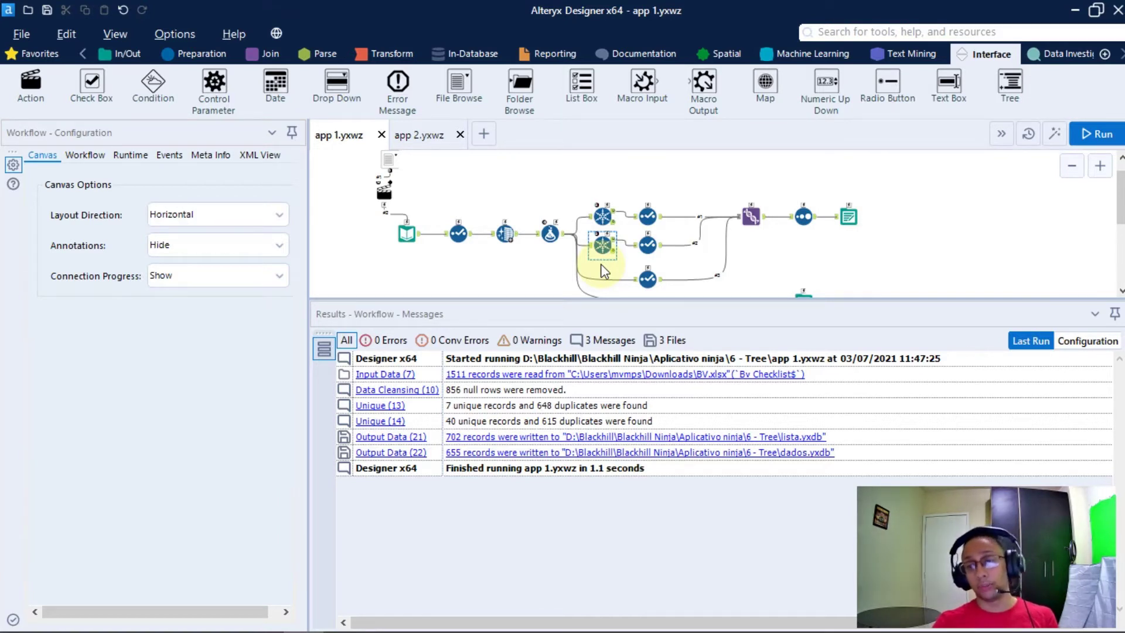
# Inspect the Select tool after the first Unique tool, checking its kept nivel 1 and Descrição 1 fields and output.
pyautogui.click(648, 216)
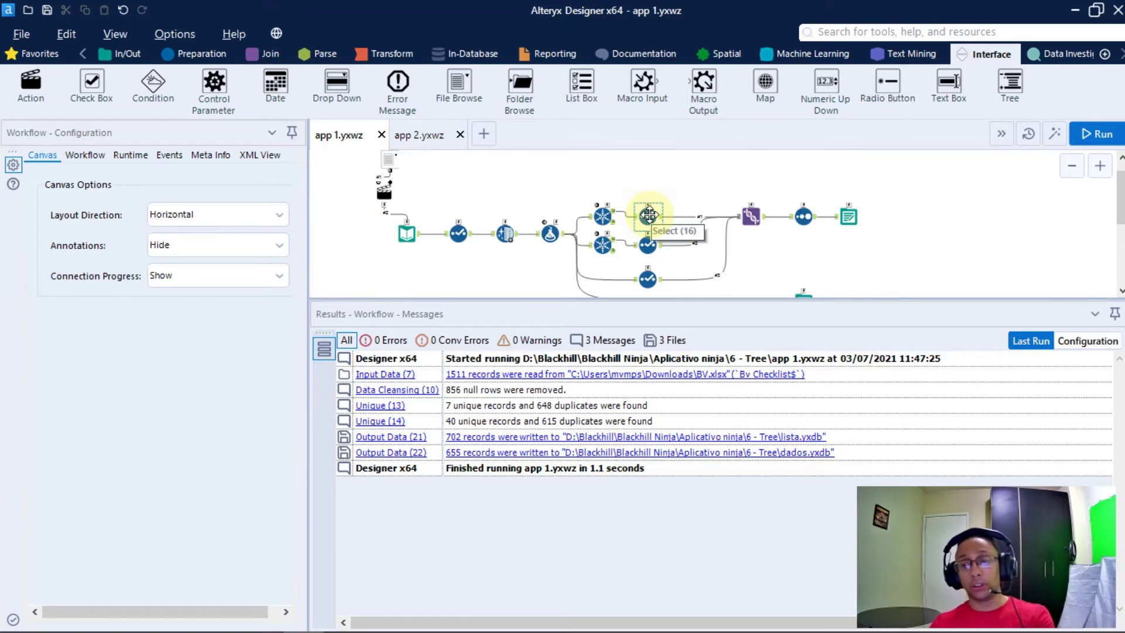
pyautogui.click(649, 216)
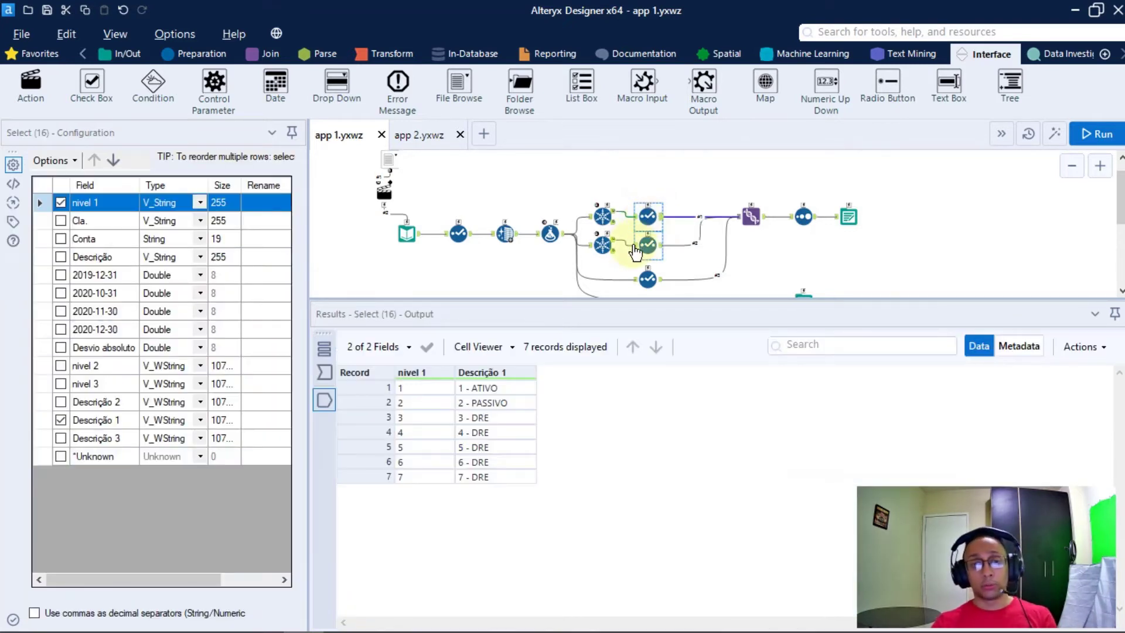
pyautogui.click(649, 215)
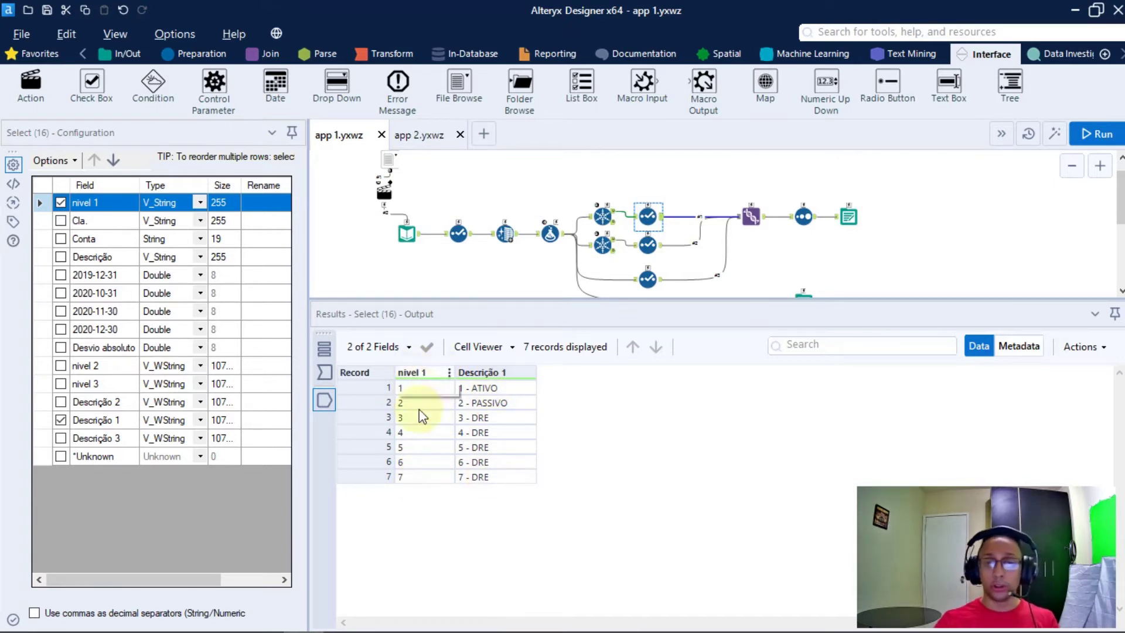
pyautogui.click(505, 407)
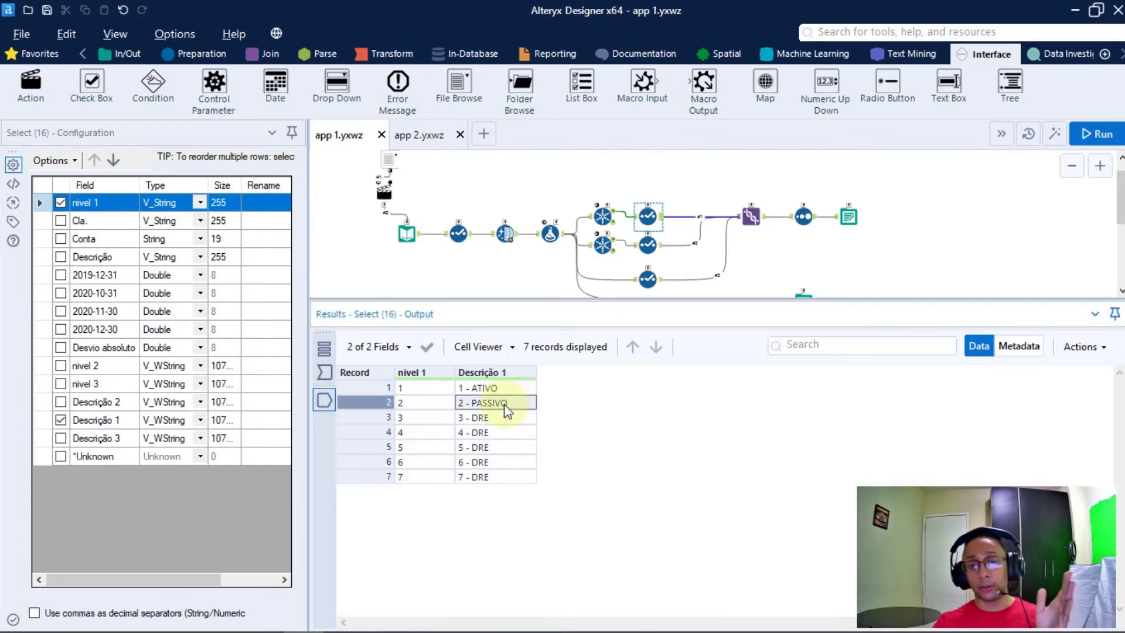
# Examine the Select tool after the second Unique tool, comparing its nivel 2 codes with the Descrição 2 labels.
pyautogui.click(423, 403)
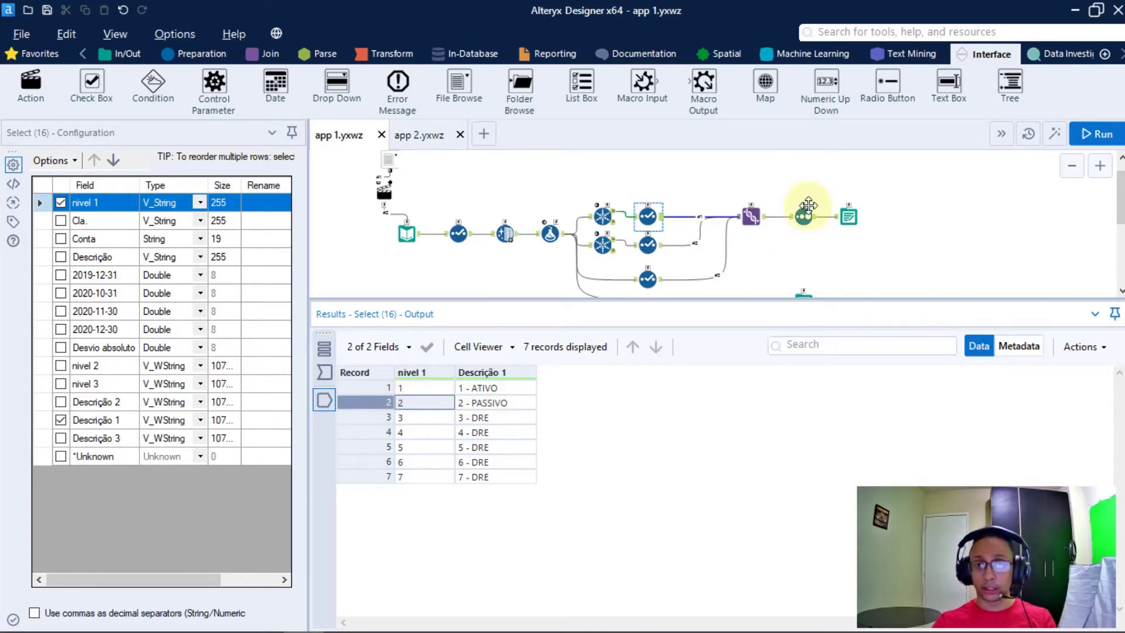
pyautogui.click(661, 253)
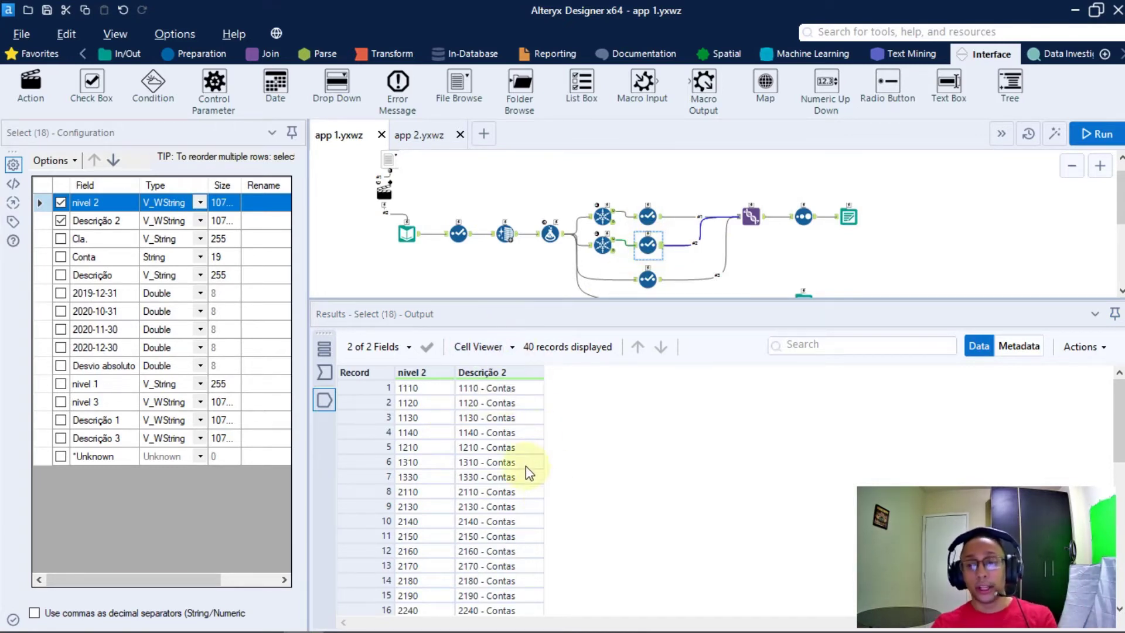
pyautogui.click(467, 419)
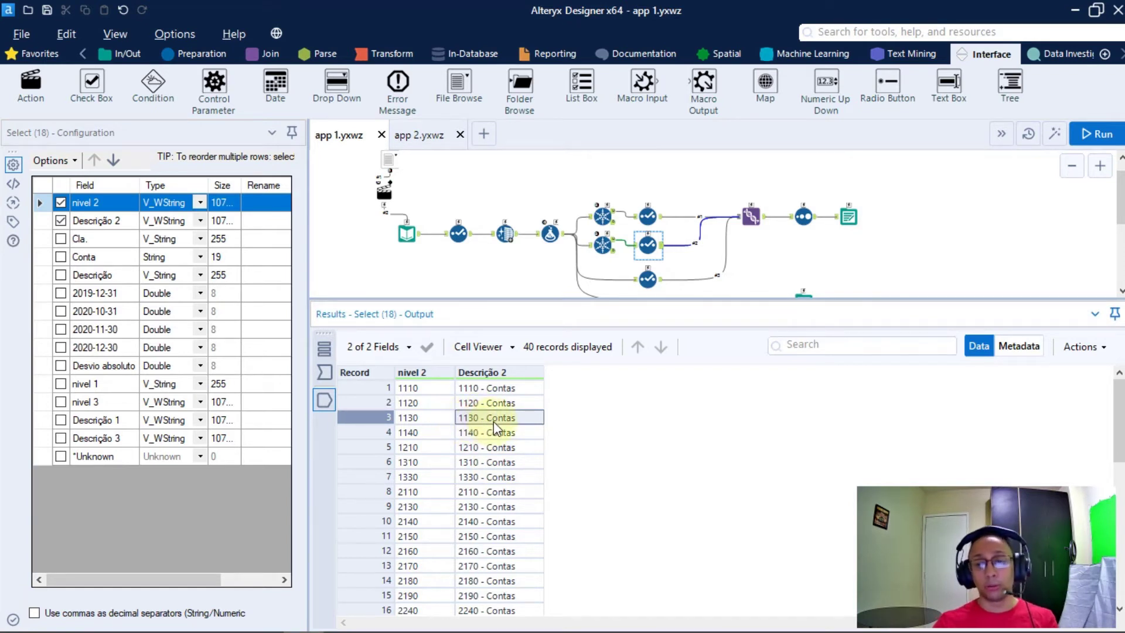
pyautogui.click(419, 417)
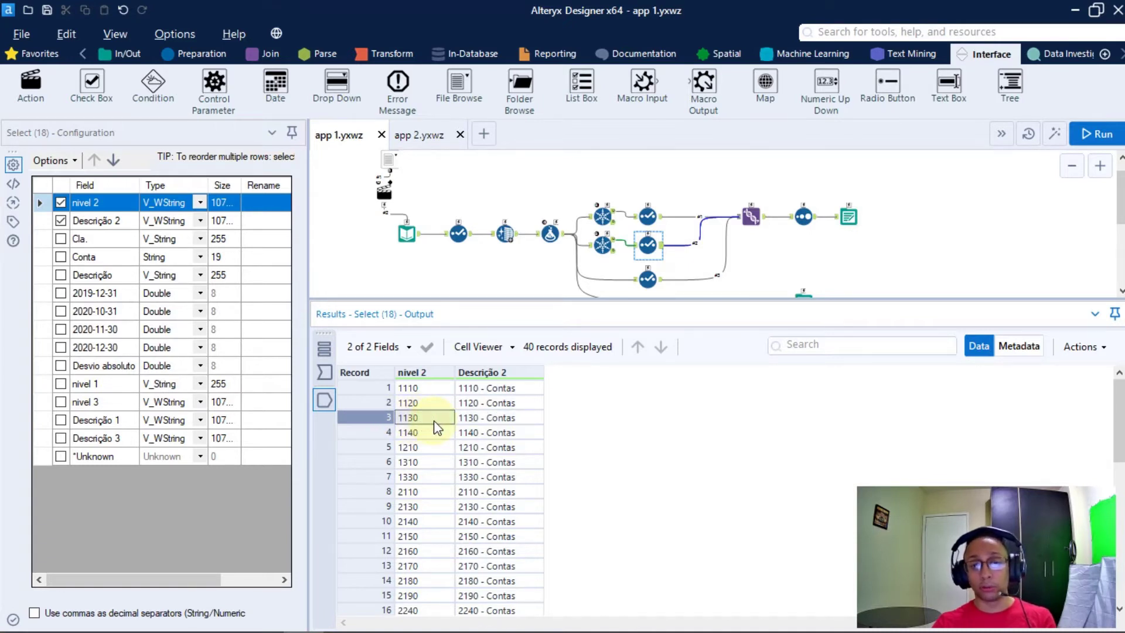
pyautogui.click(478, 420)
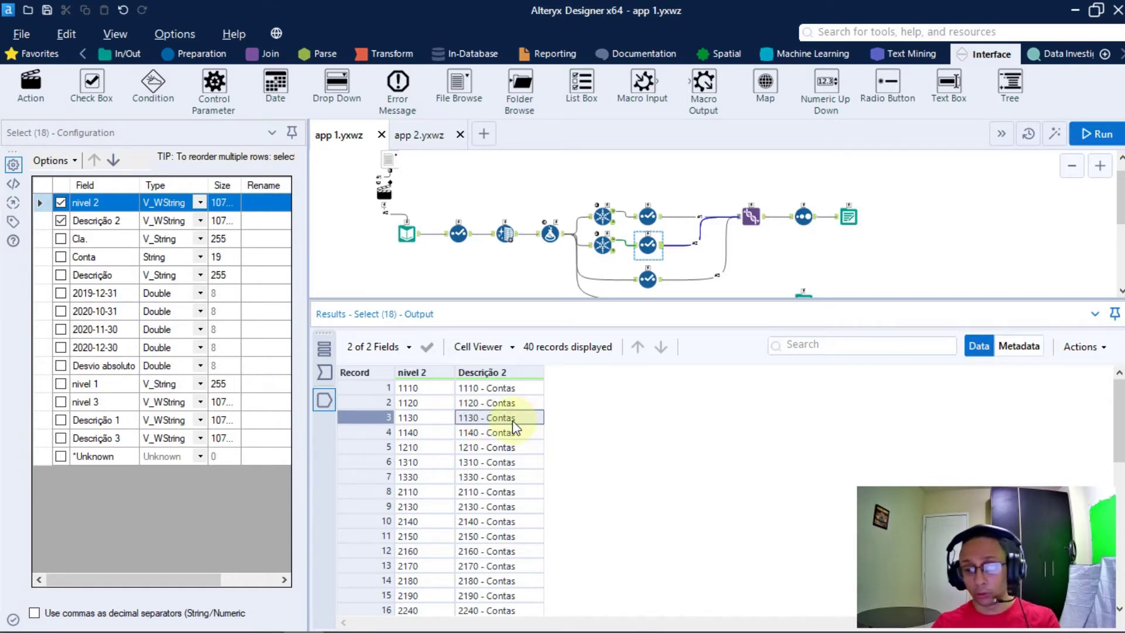
pyautogui.click(416, 417)
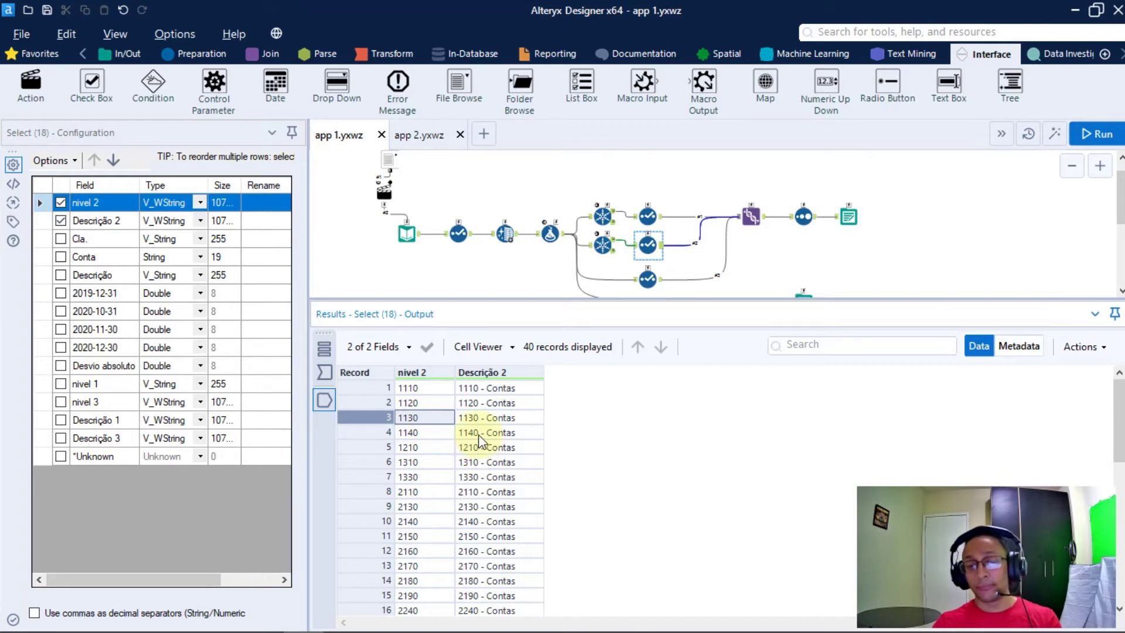
pyautogui.click(483, 415)
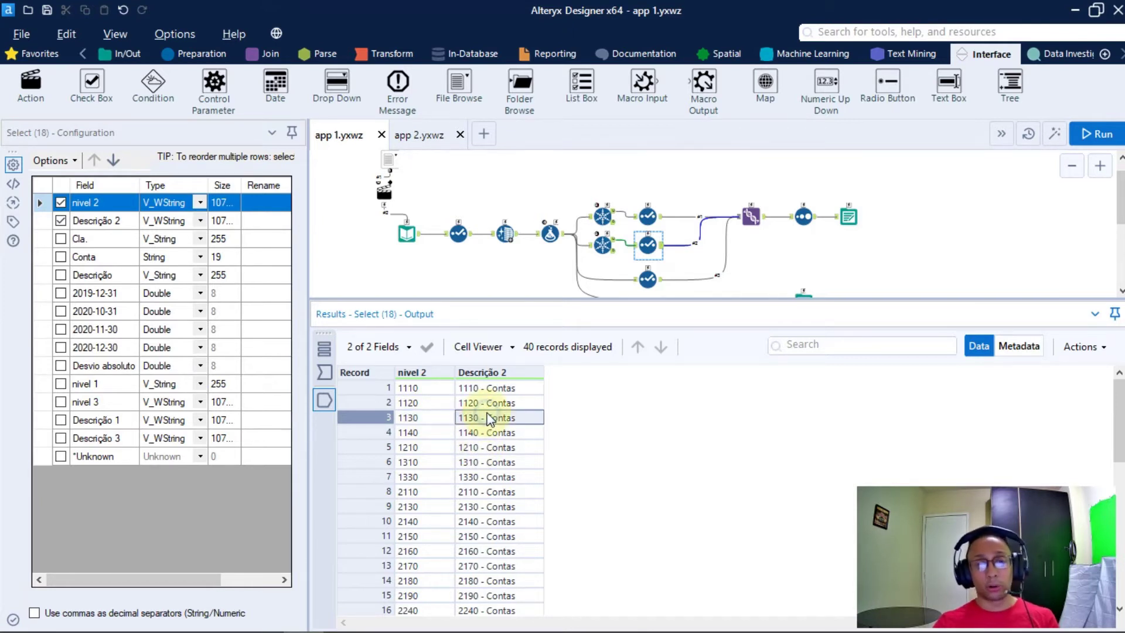
pyautogui.click(486, 432)
pyautogui.click(490, 448)
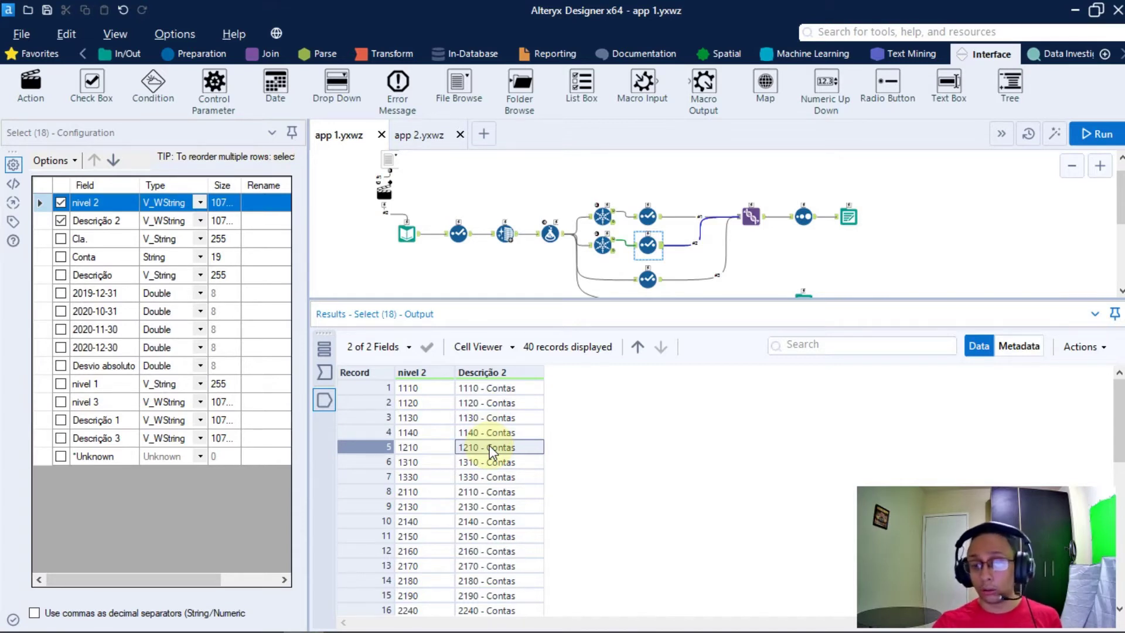
pyautogui.moveTo(401, 417); pyautogui.dragTo(416, 451)
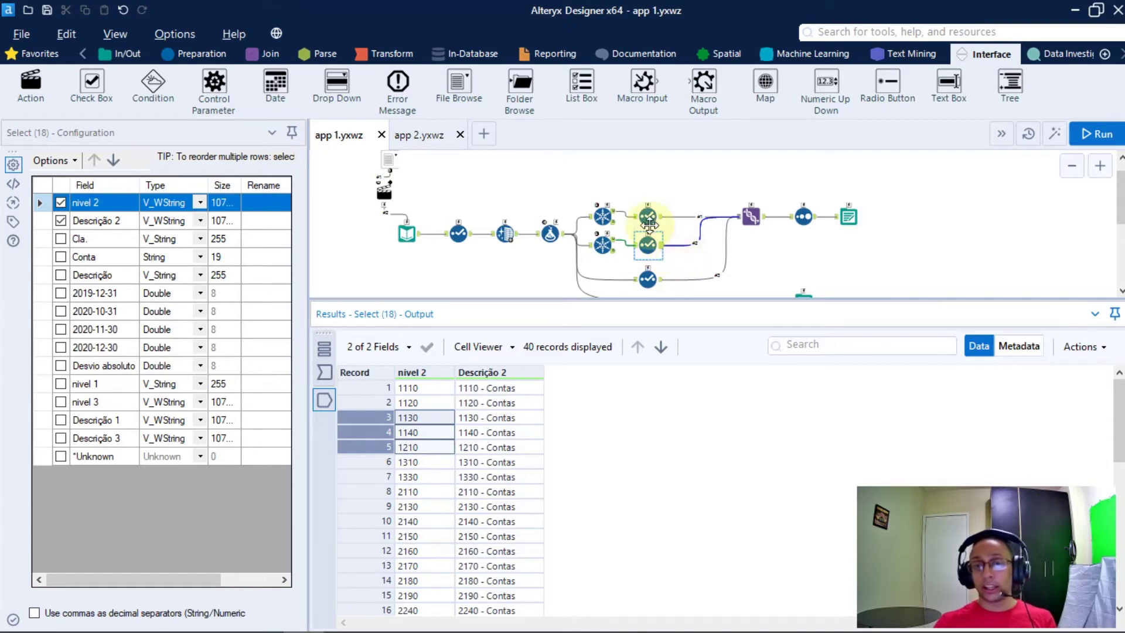
# Inspect the third Select tool's nivel 3 output and how the Union and Sort tools stack and order the three levels.
pyautogui.click(647, 279)
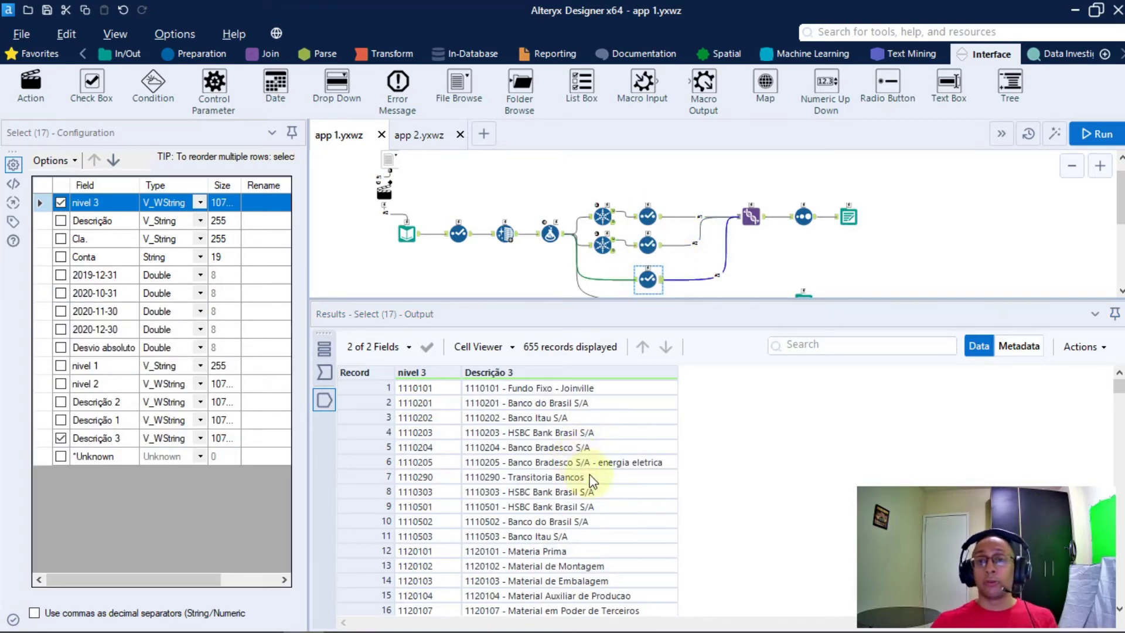
pyautogui.click(750, 218)
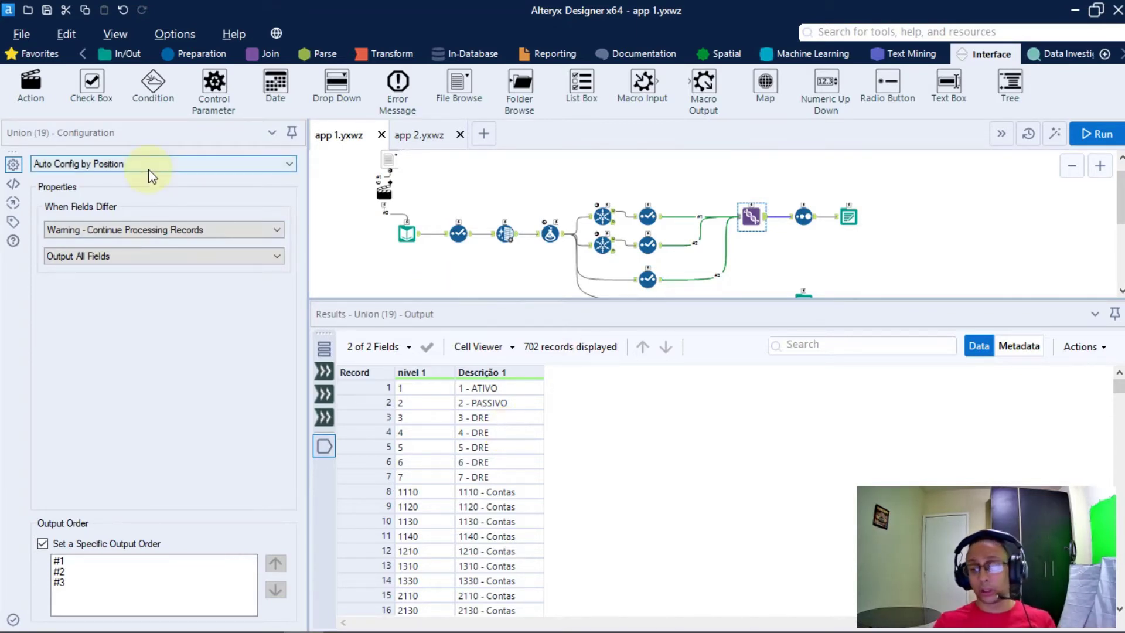
pyautogui.click(813, 221)
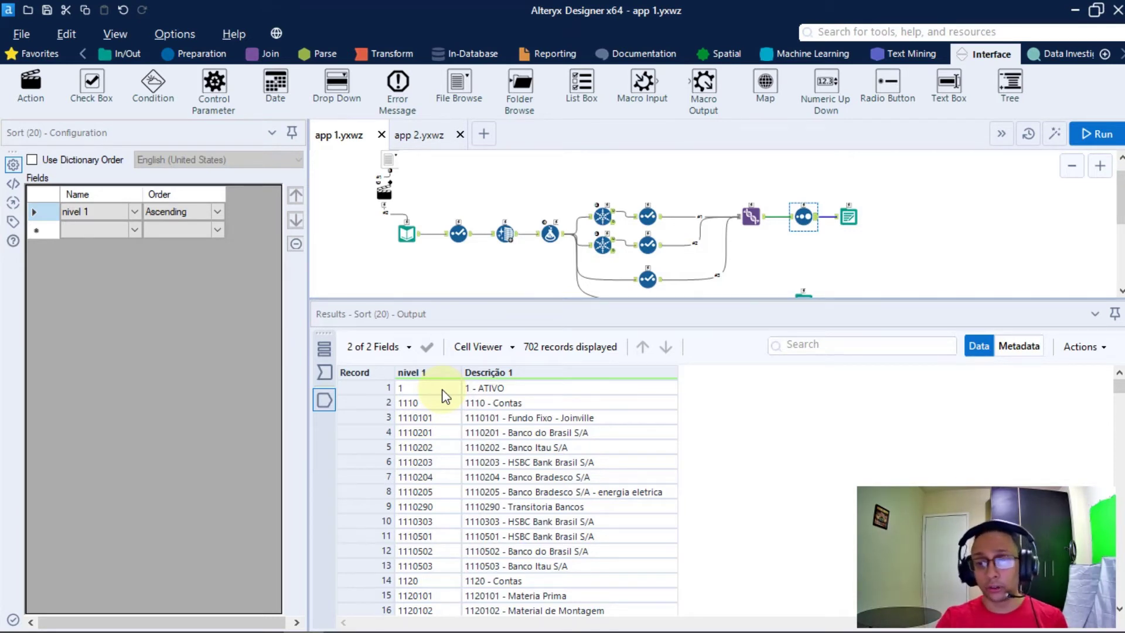
# Check which file the Output Data tool after the Sort writes the account list to.
pyautogui.click(850, 218)
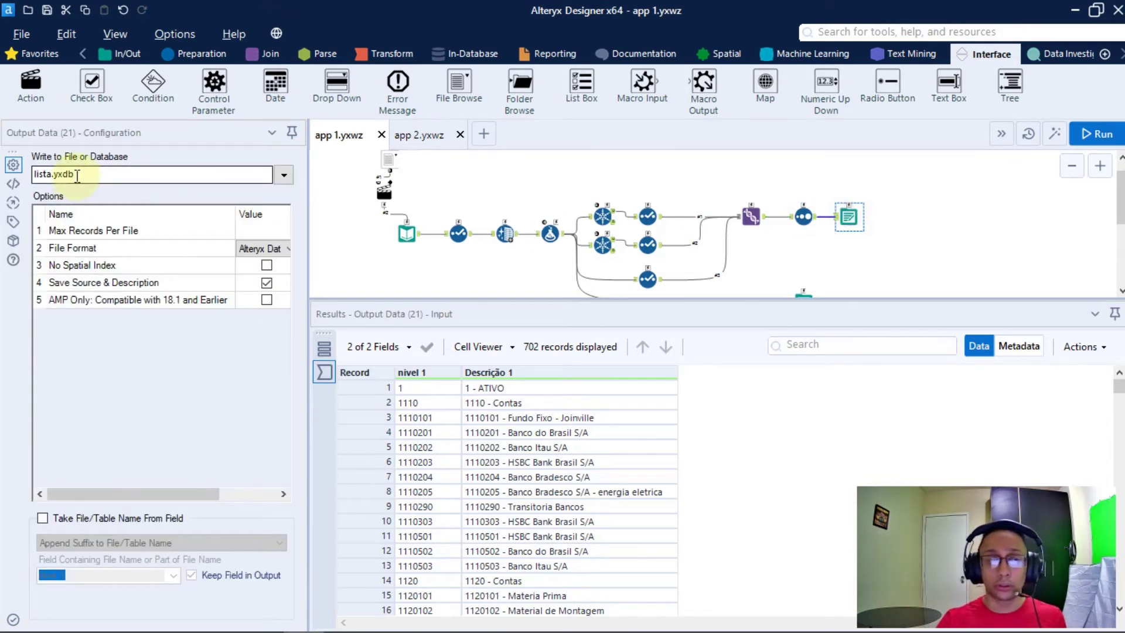
pyautogui.click(77, 175)
pyautogui.click(78, 174)
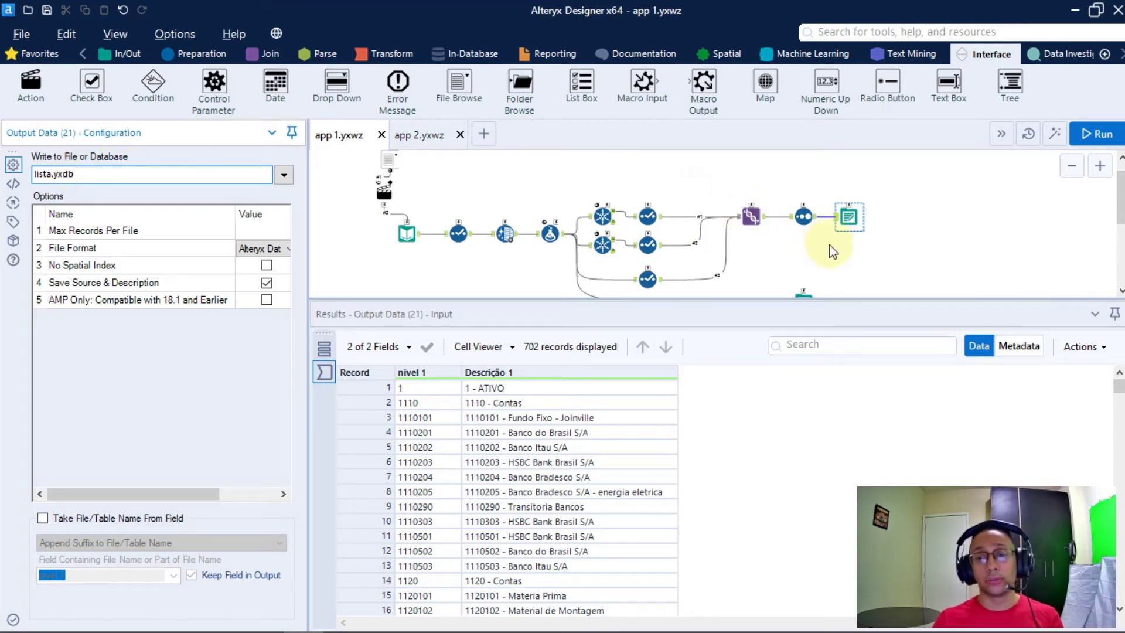
# Examine the lower Output Data tool's target file and its data columns through Descrição 3.
pyautogui.scroll(-1, 829, 245)
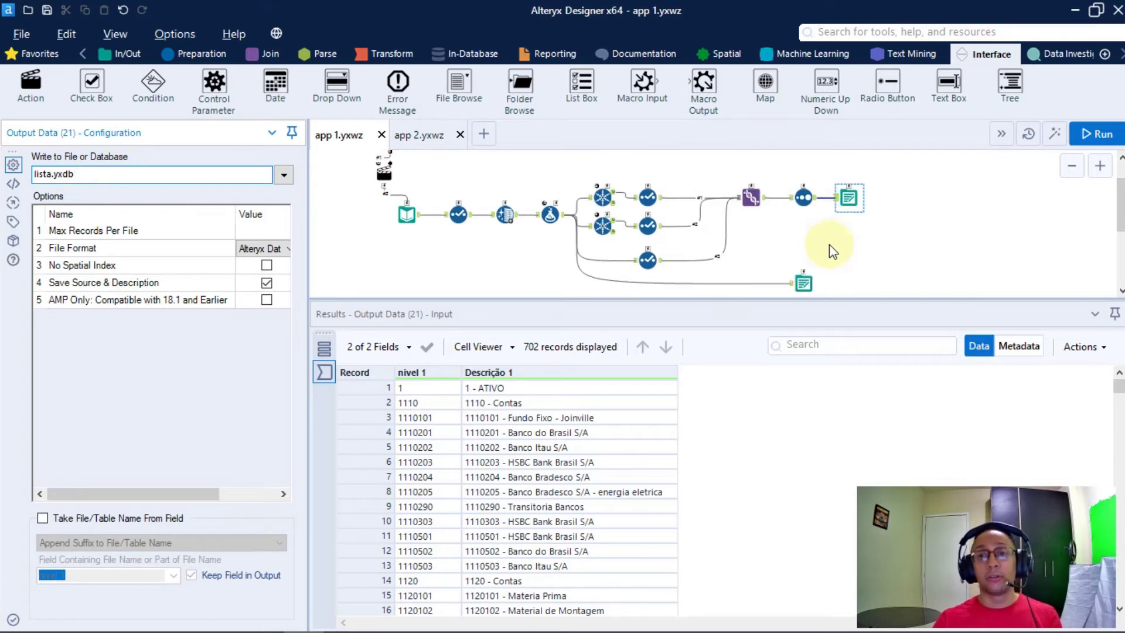
pyautogui.click(805, 286)
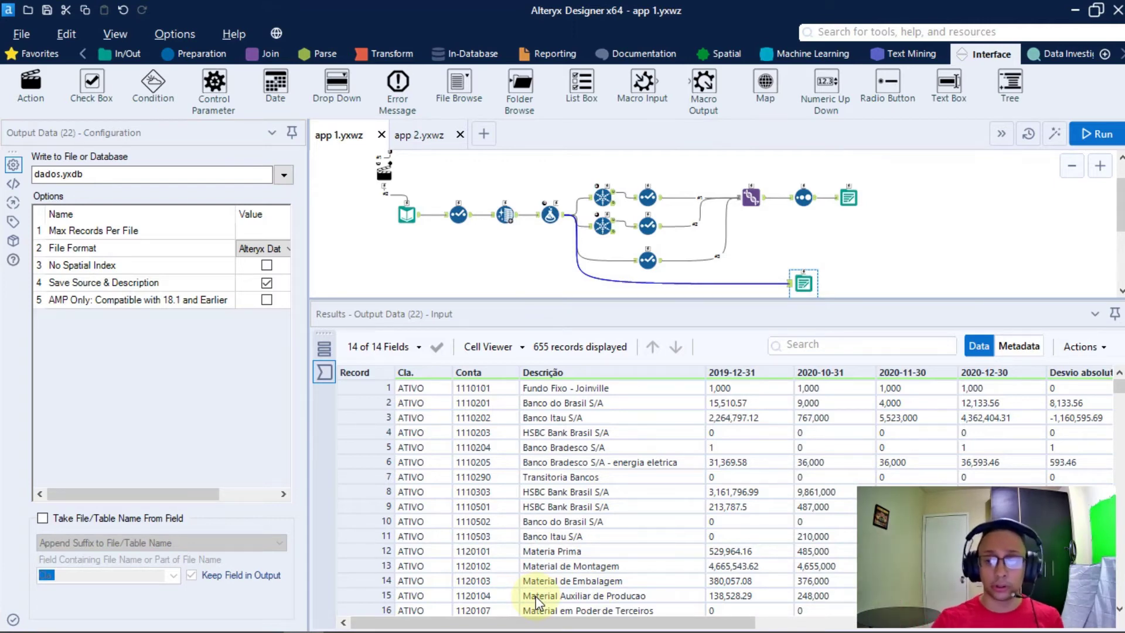
pyautogui.moveTo(556, 622); pyautogui.dragTo(916, 622)
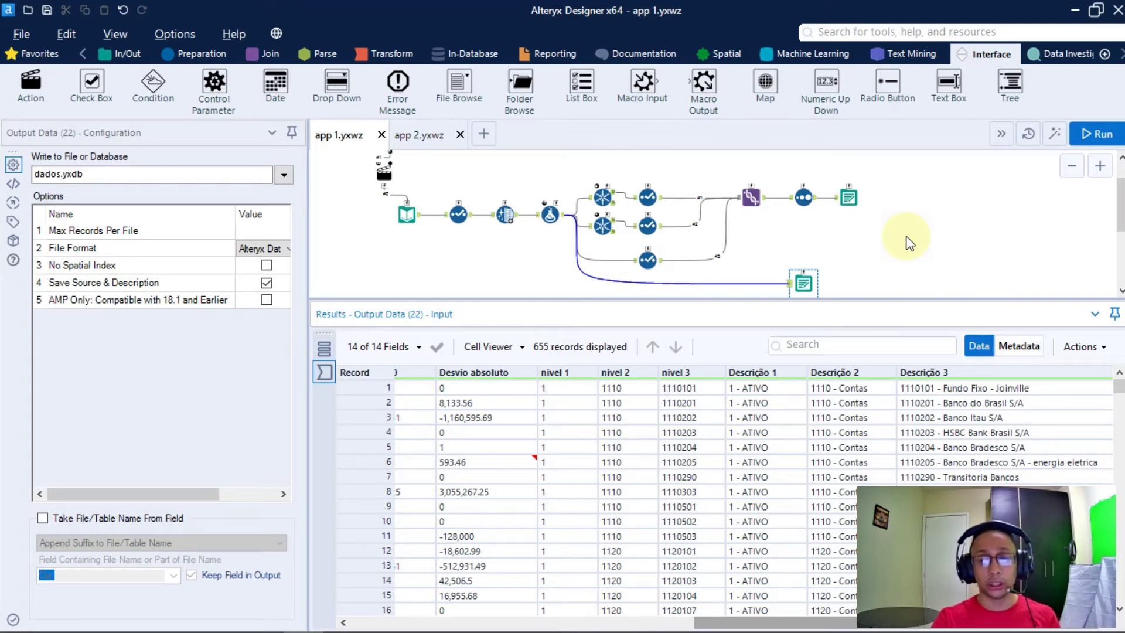
# Switch to the app 2 workflow and review the Tree tool's prompt text and data source options, keeping Custom File/Database.
pyautogui.click(419, 134)
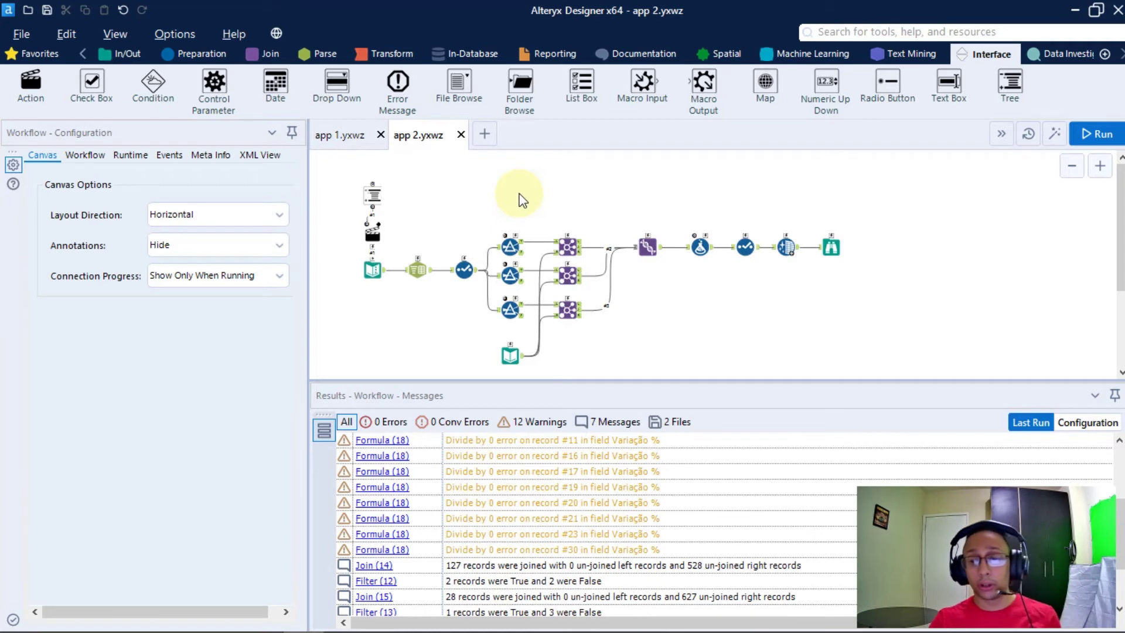
pyautogui.click(371, 194)
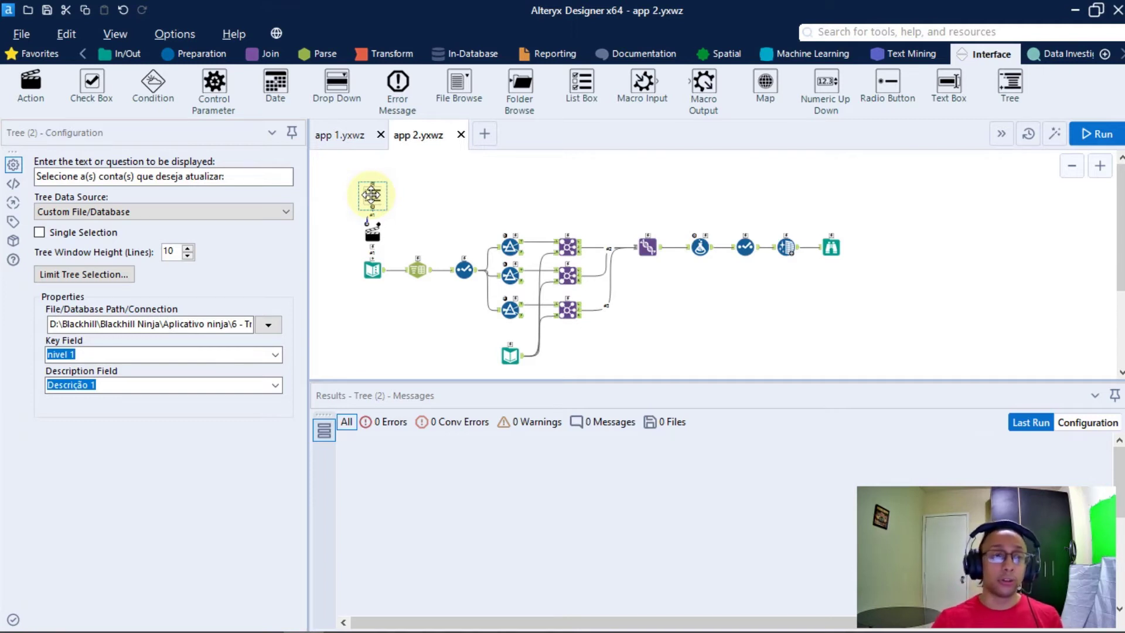
pyautogui.moveTo(245, 176); pyautogui.dragTo(35, 179)
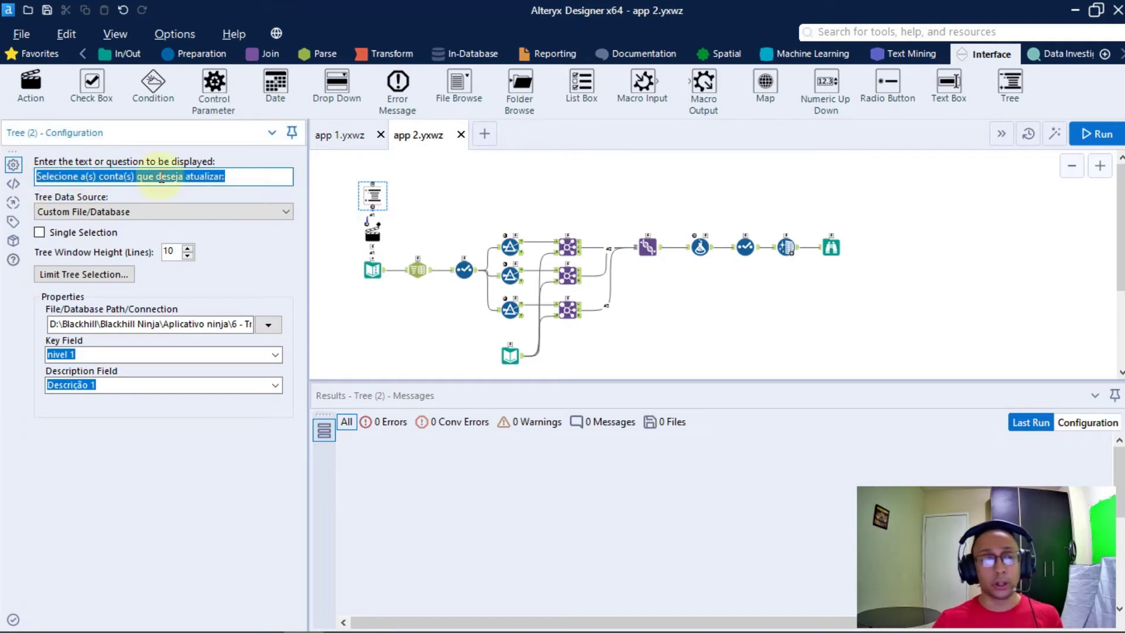
pyautogui.click(245, 179)
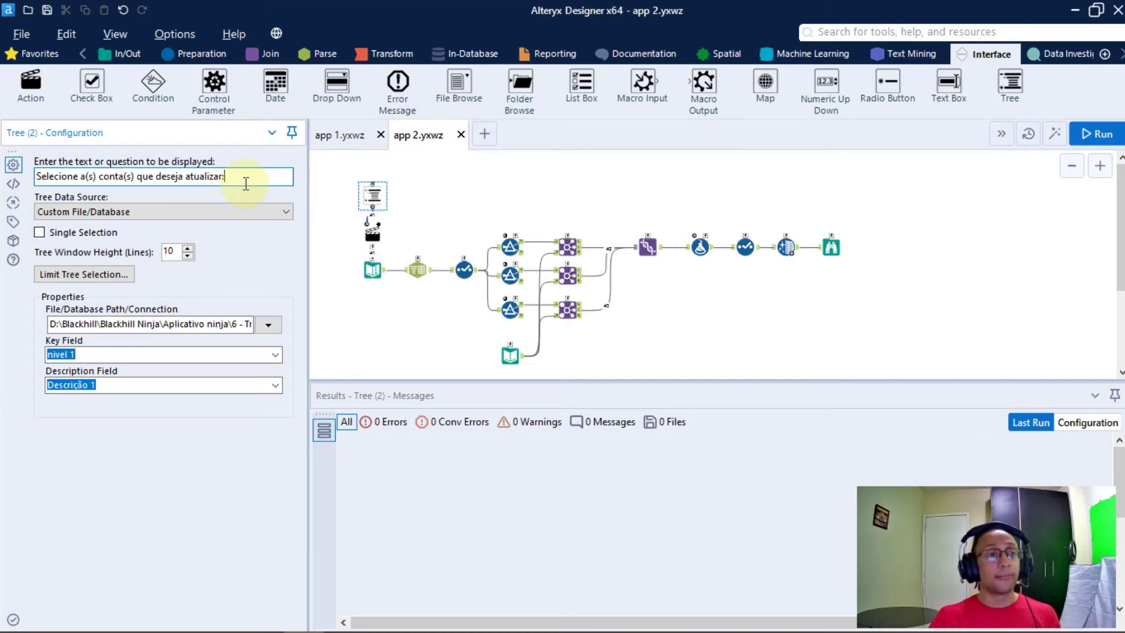
pyautogui.click(157, 212)
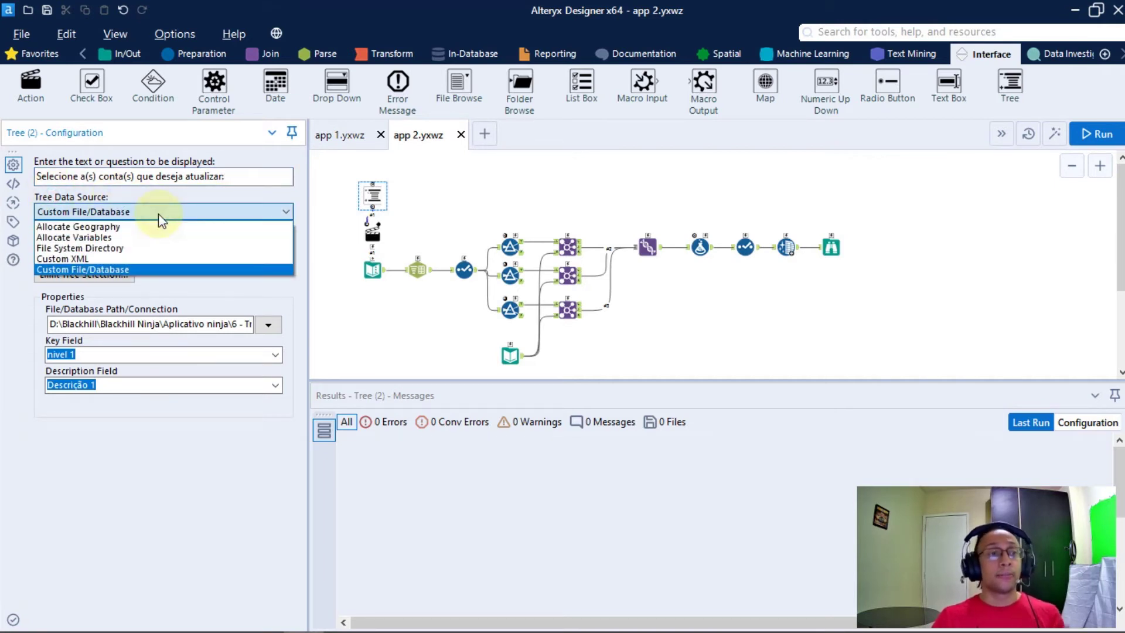
pyautogui.click(83, 269)
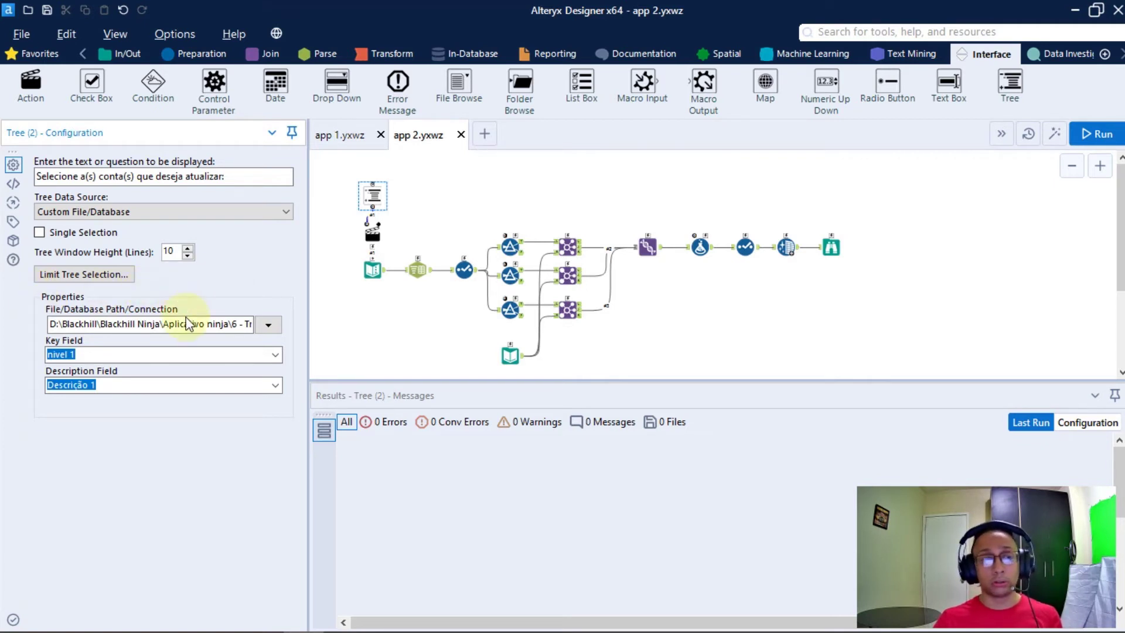
# Check the full file path in the Tree tool's properties, along with its key and description fields.
pyautogui.moveTo(181, 316); pyautogui.dragTo(38, 318)
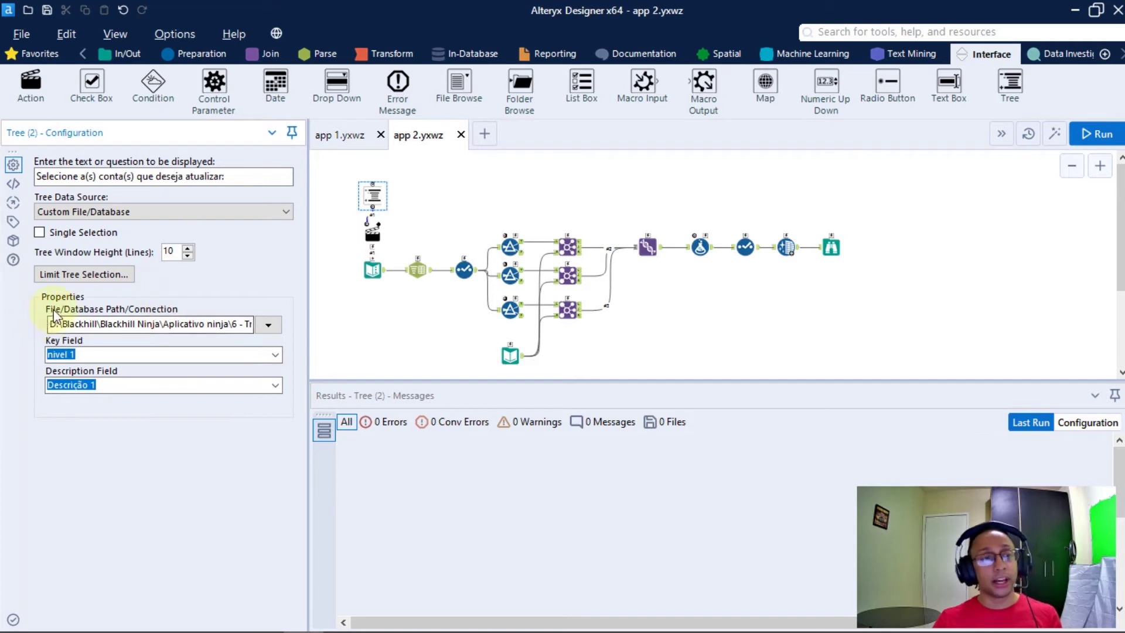
pyautogui.click(130, 296)
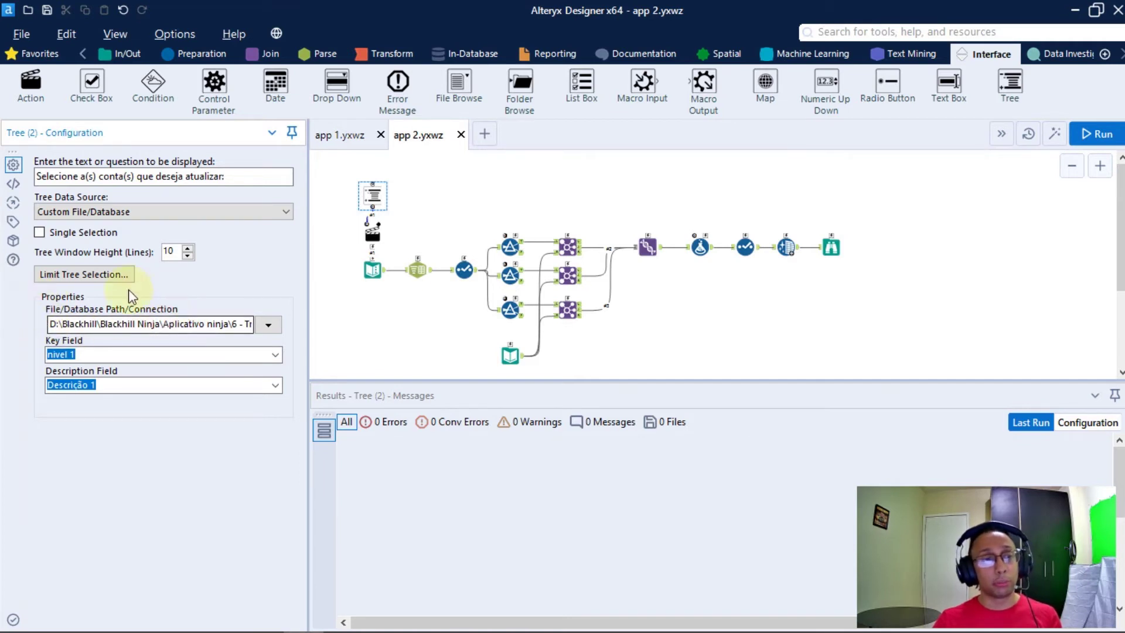
pyautogui.click(269, 325)
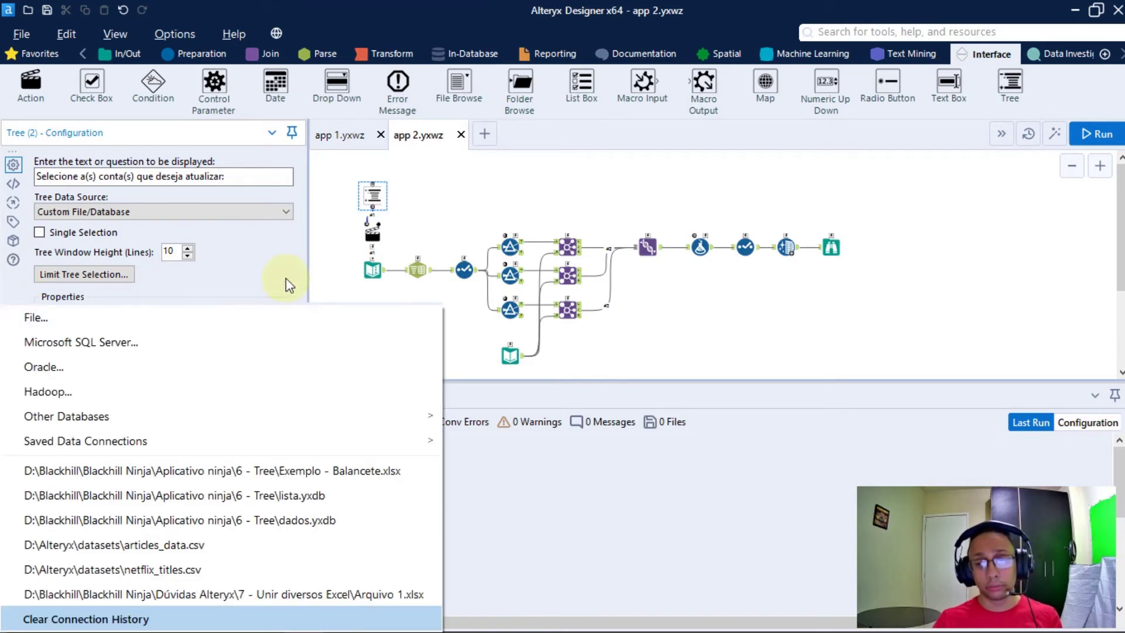
pyautogui.click(277, 296)
pyautogui.moveTo(125, 324); pyautogui.dragTo(369, 323)
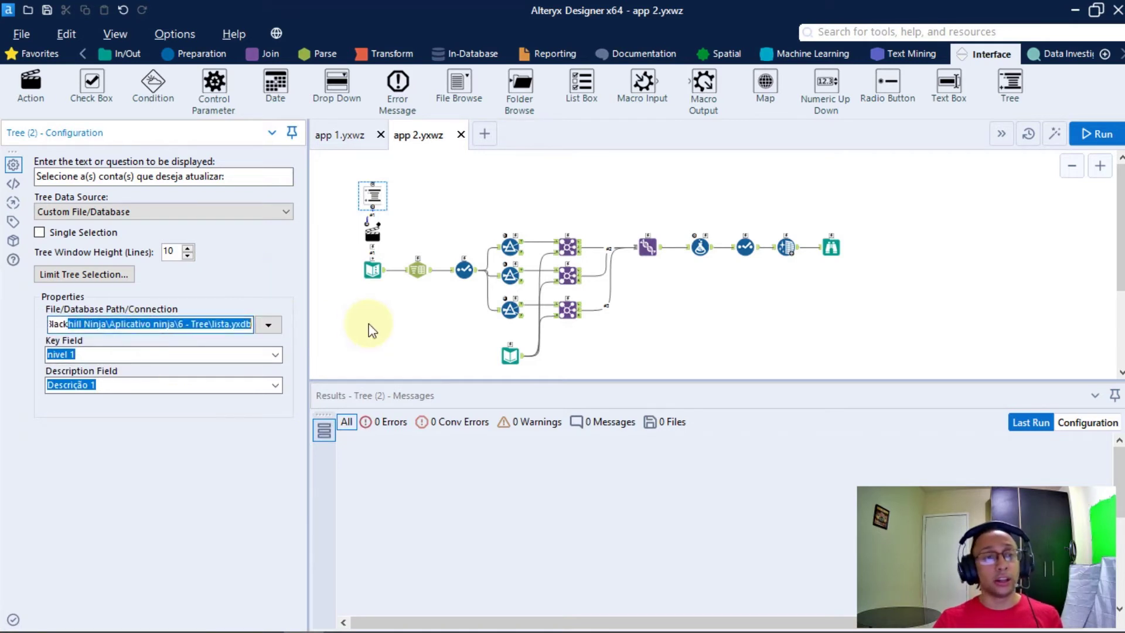
pyautogui.click(211, 324)
pyautogui.moveTo(211, 324); pyautogui.dragTo(278, 326)
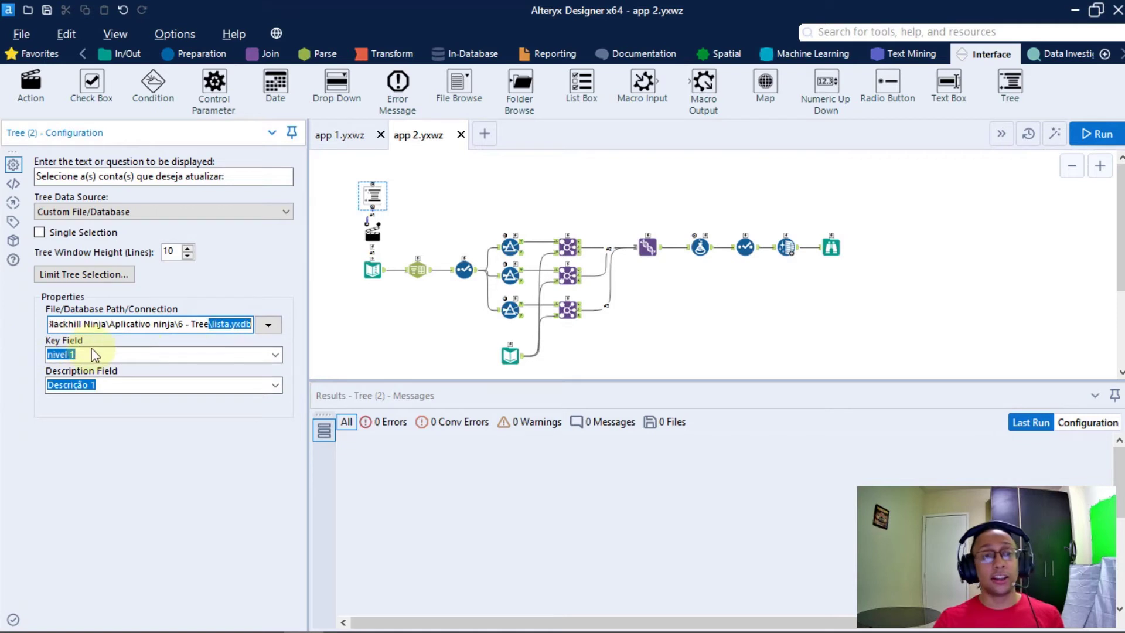
pyautogui.click(207, 289)
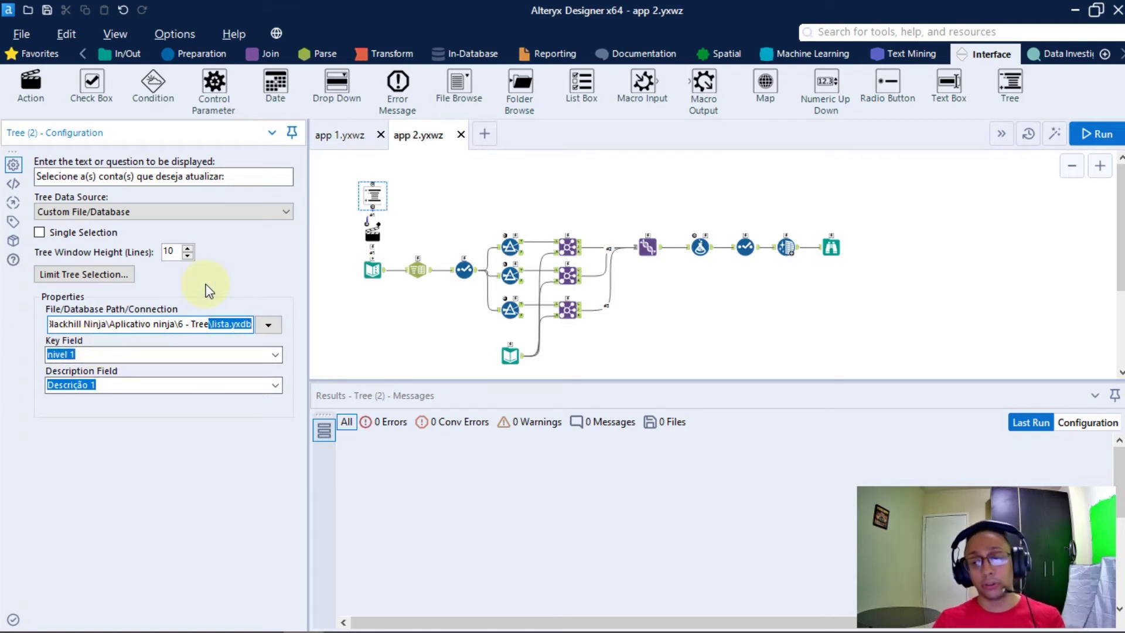
pyautogui.click(76, 351)
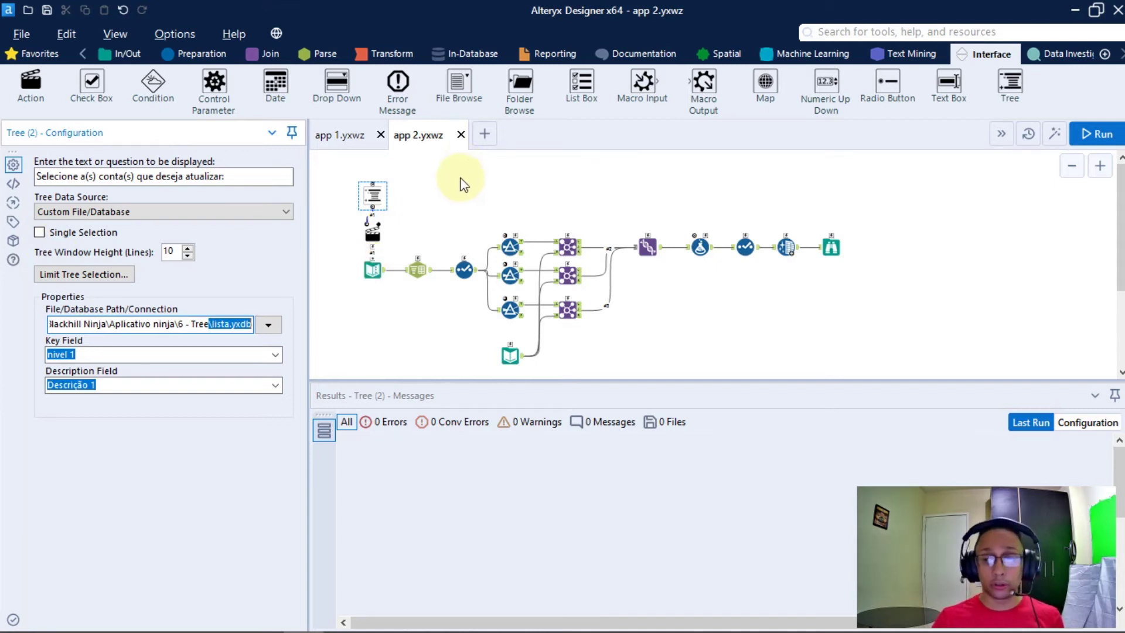
# Inspect the Text Input's selecao values and which data value the Action tool above it updates.
pyautogui.click(369, 271)
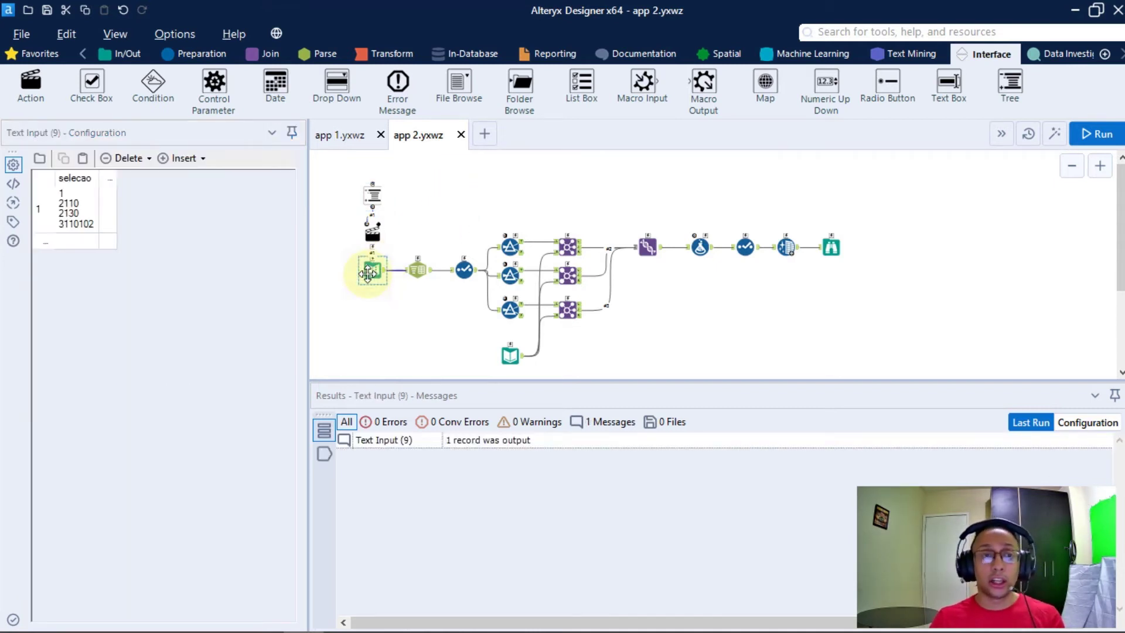
pyautogui.click(373, 268)
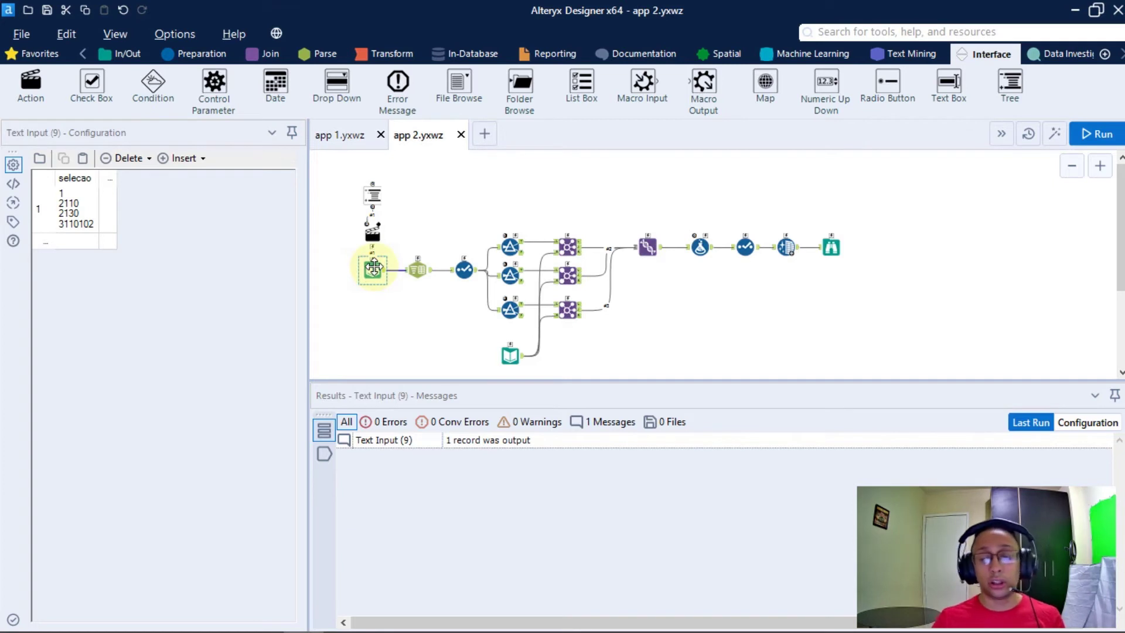
pyautogui.click(79, 217)
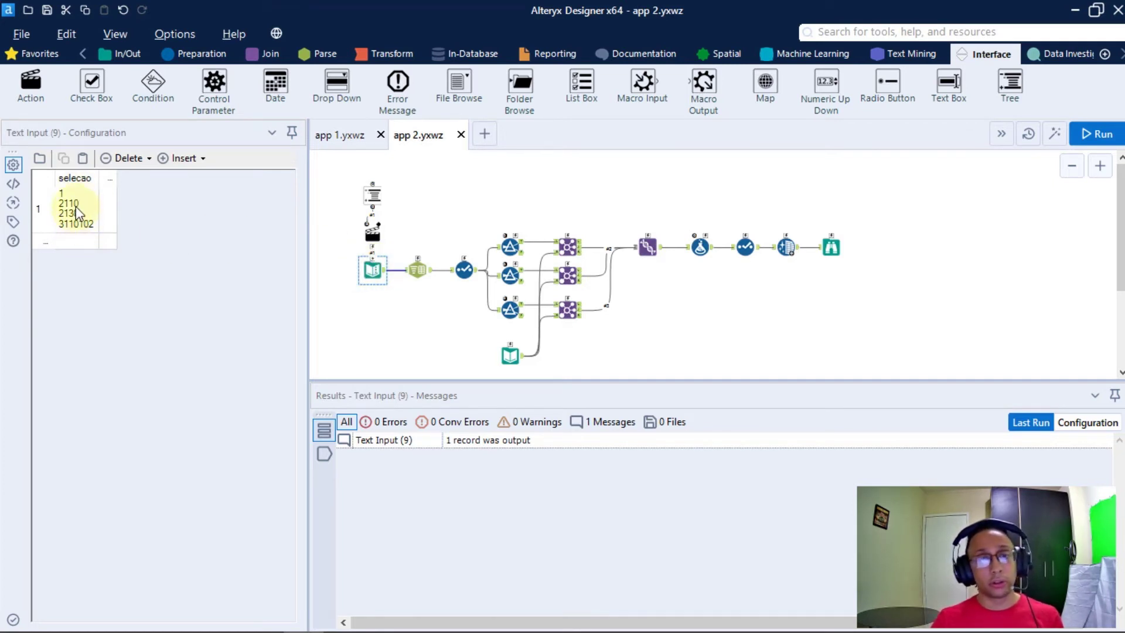
pyautogui.click(73, 203)
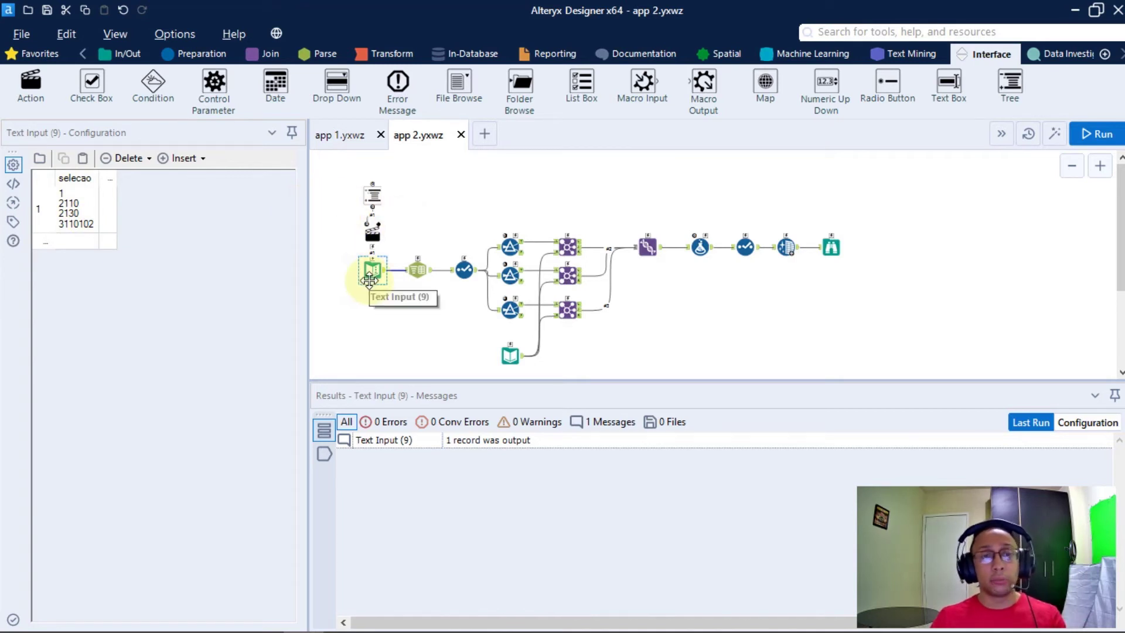
pyautogui.click(376, 234)
pyautogui.click(180, 280)
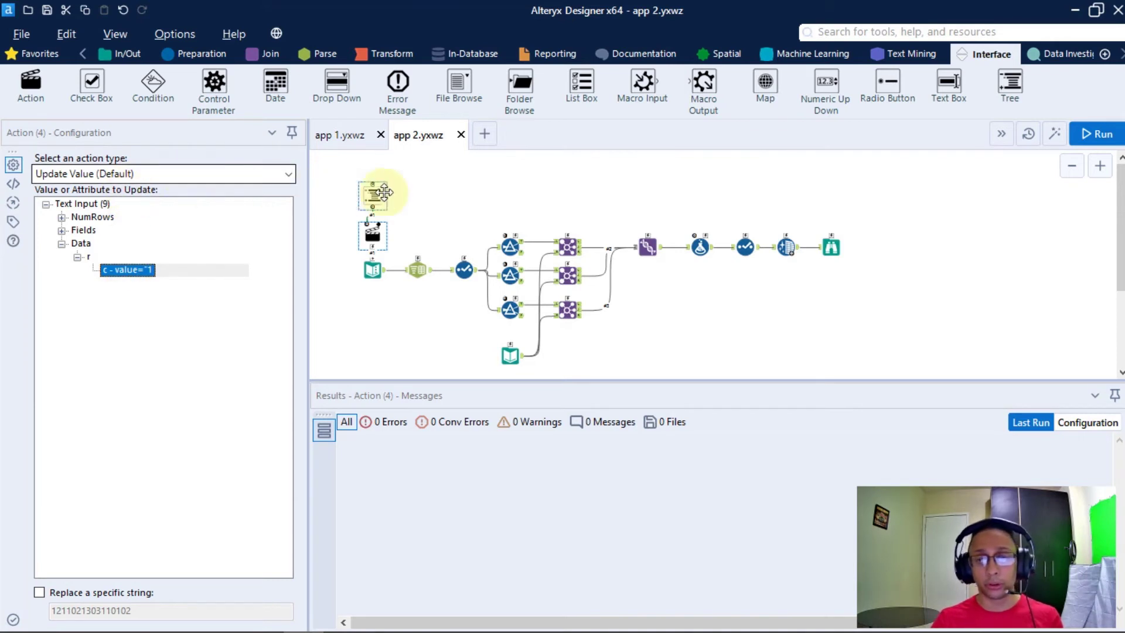
# Trace the selecao value from the Text Input through the Text To Columns row split on \n to the Select tool.
pyautogui.click(384, 273)
pyautogui.click(383, 273)
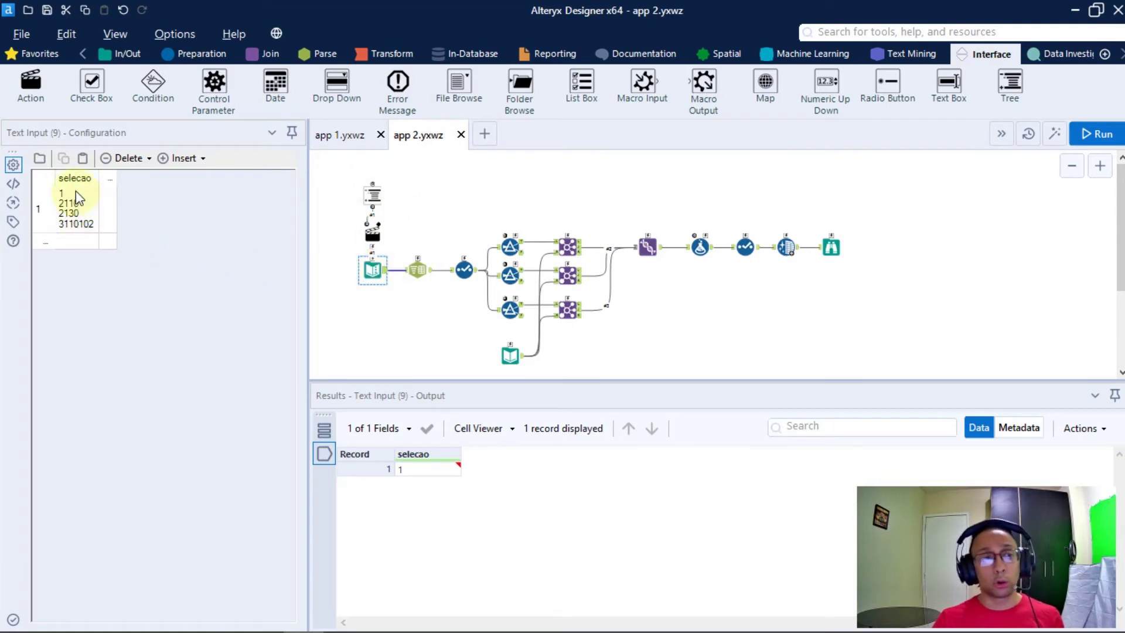
pyautogui.click(83, 220)
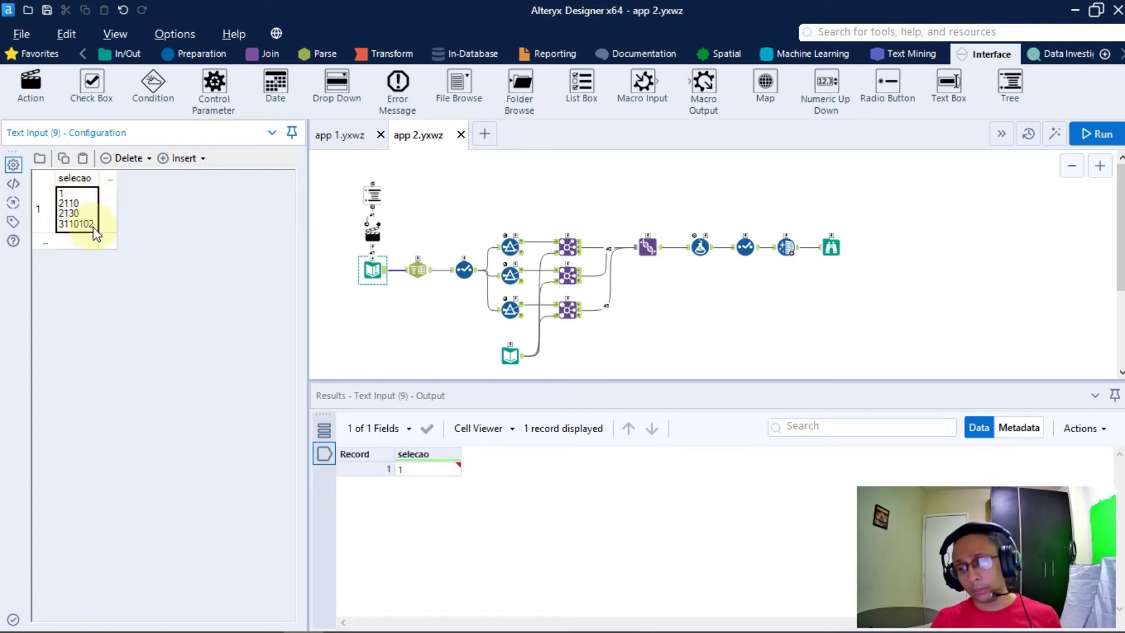
pyautogui.click(430, 275)
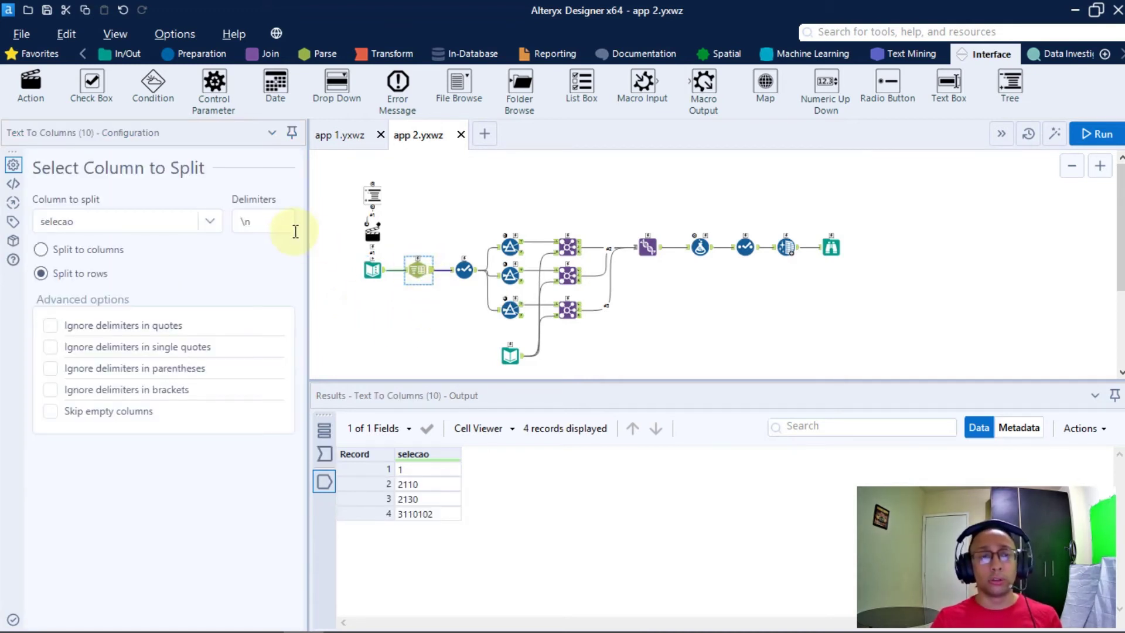
pyautogui.click(243, 221)
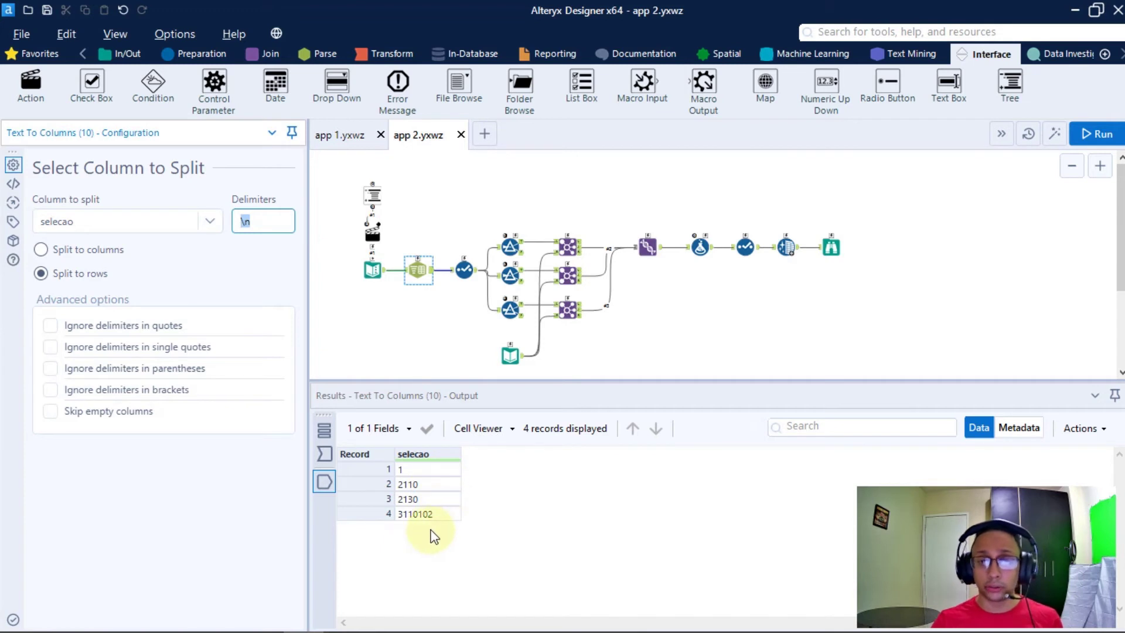
pyautogui.click(464, 270)
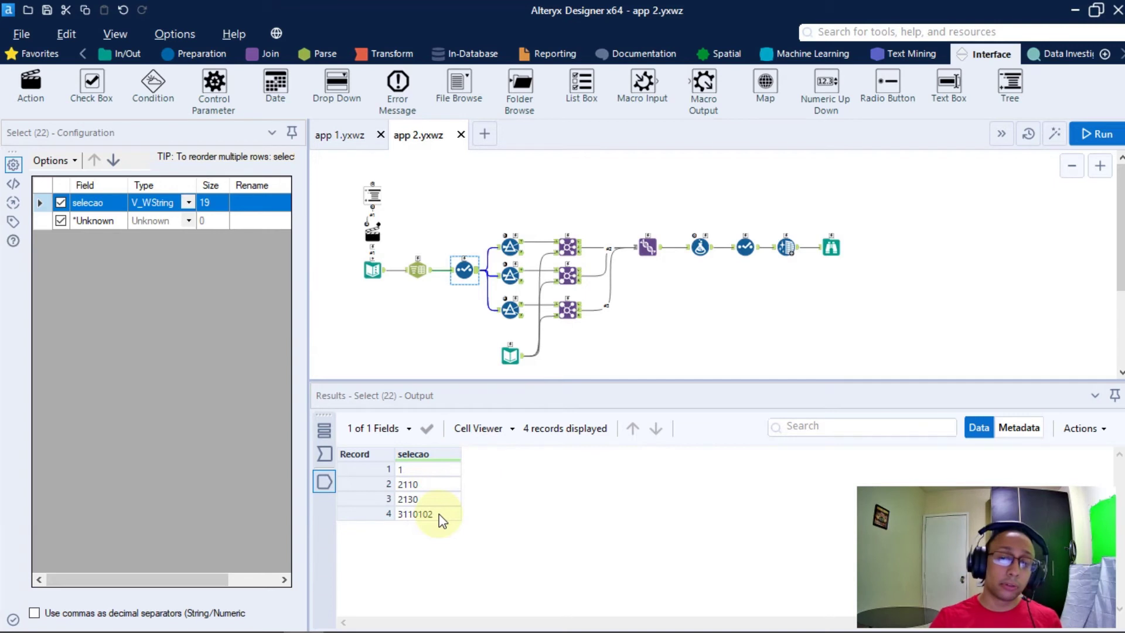
# Compare the custom Length([selecao]) expressions of the three Filter tools and the selecao codes passing through them.
pyautogui.click(508, 247)
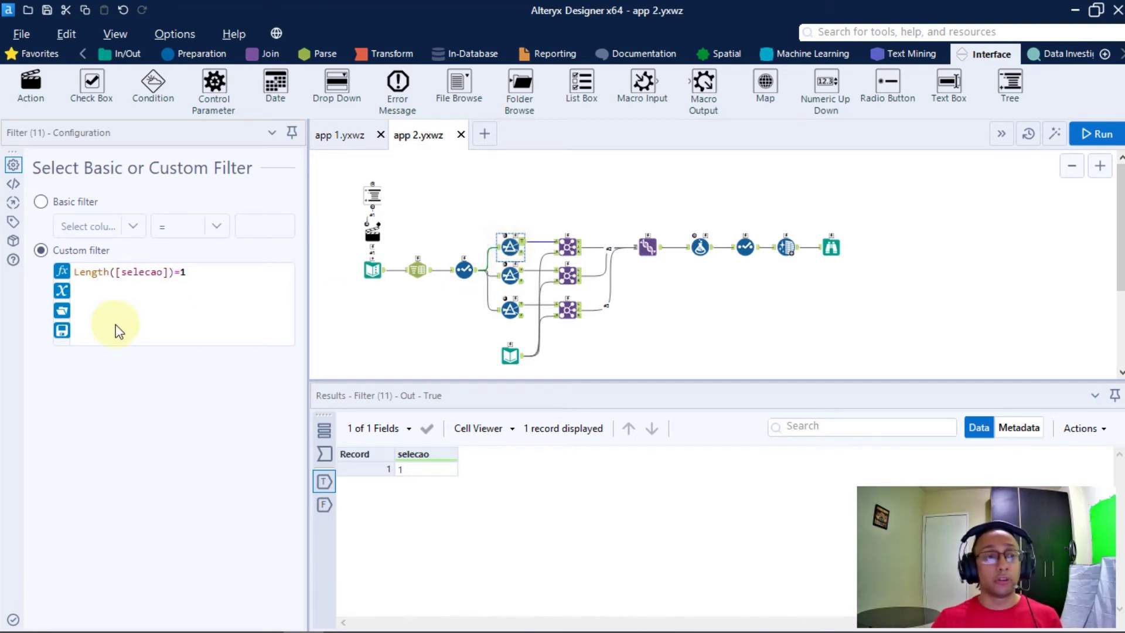
pyautogui.moveTo(237, 271); pyautogui.dragTo(41, 272)
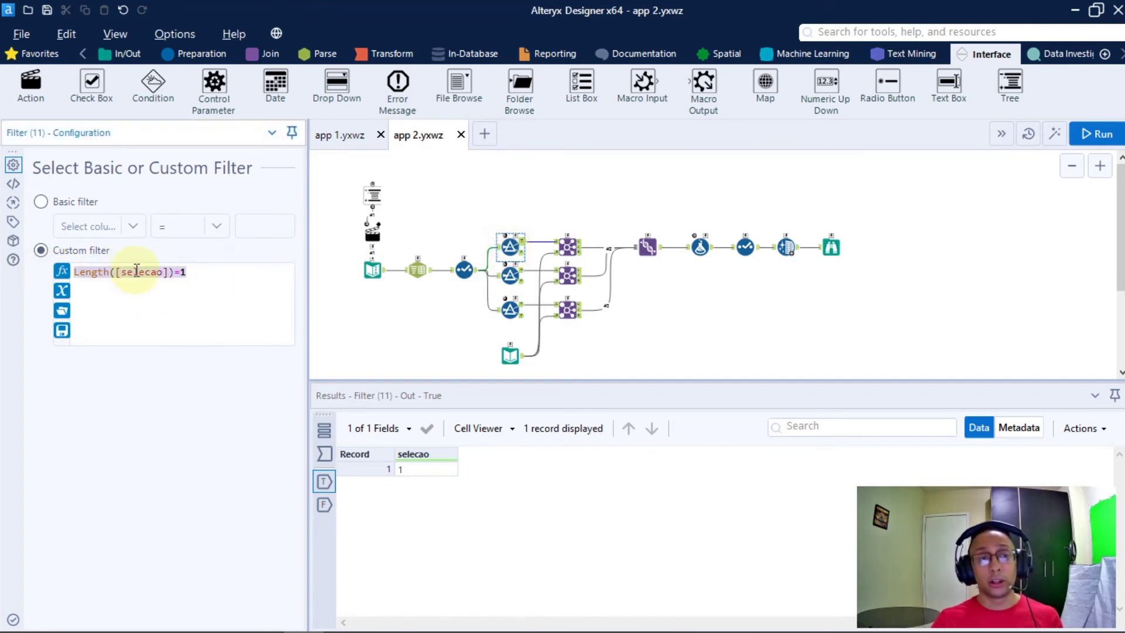
pyautogui.click(172, 271)
pyautogui.moveTo(181, 274); pyautogui.dragTo(77, 278)
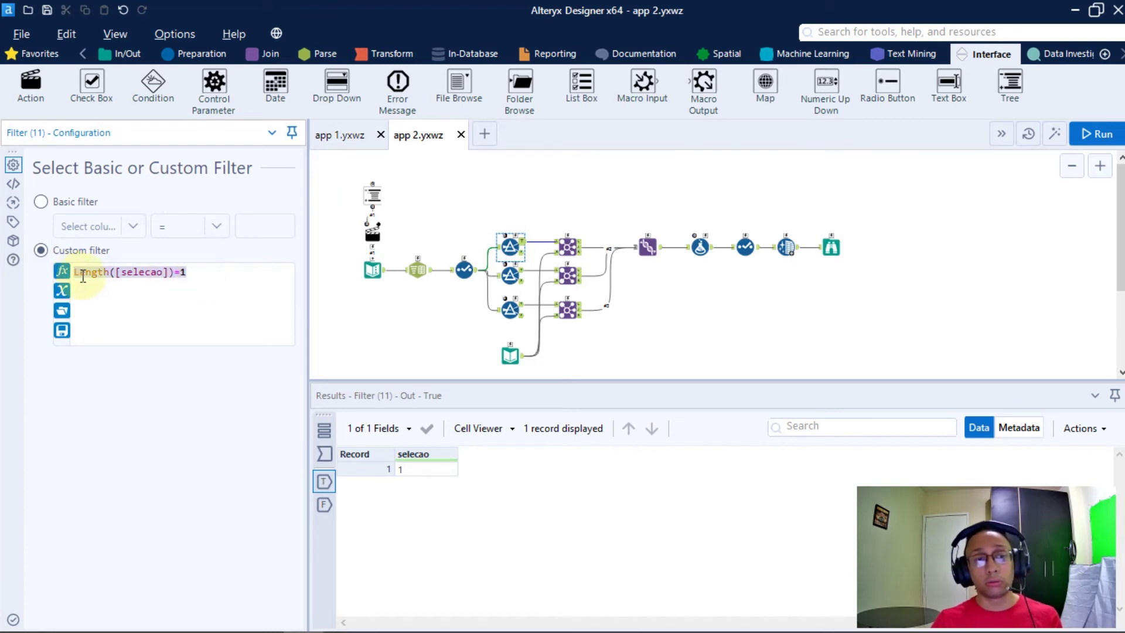
pyautogui.click(131, 273)
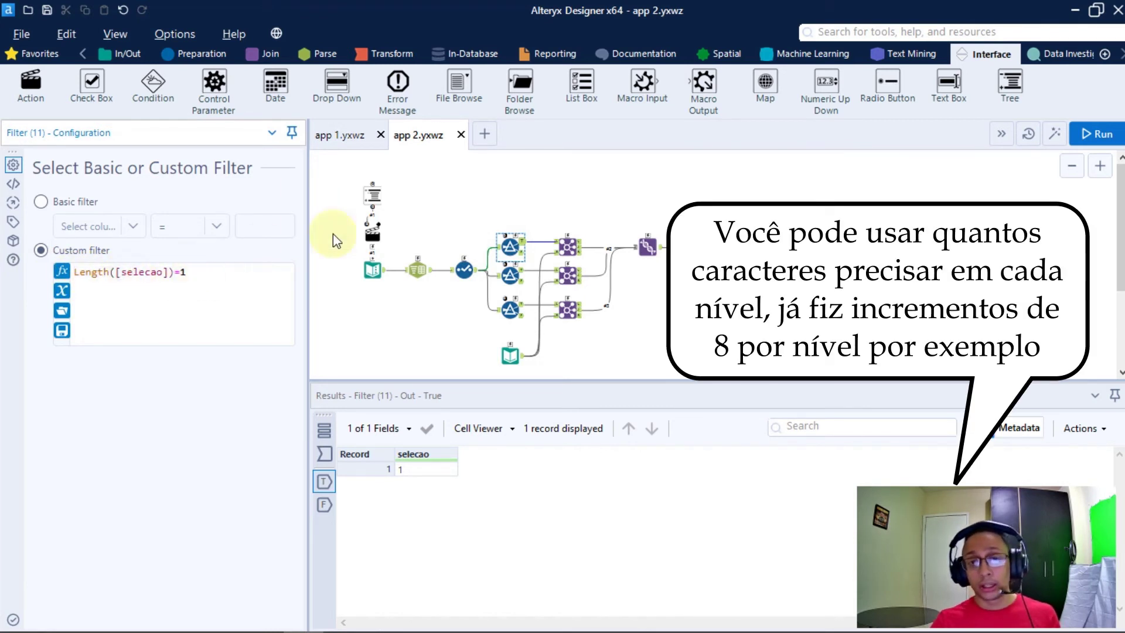
pyautogui.click(506, 274)
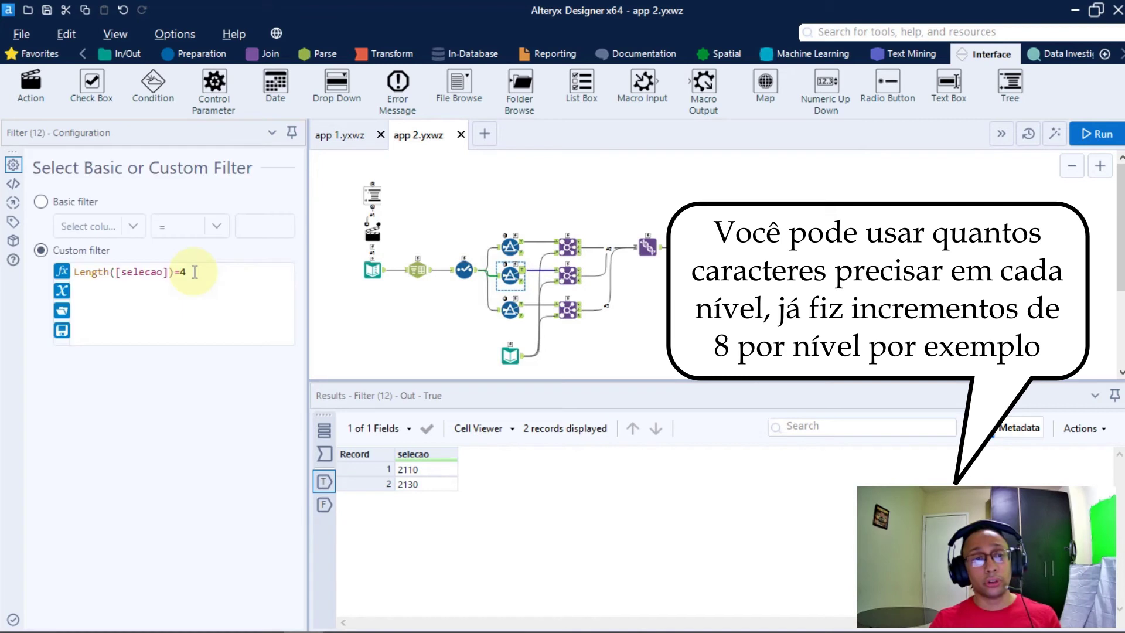
pyautogui.moveTo(186, 271); pyautogui.dragTo(100, 269)
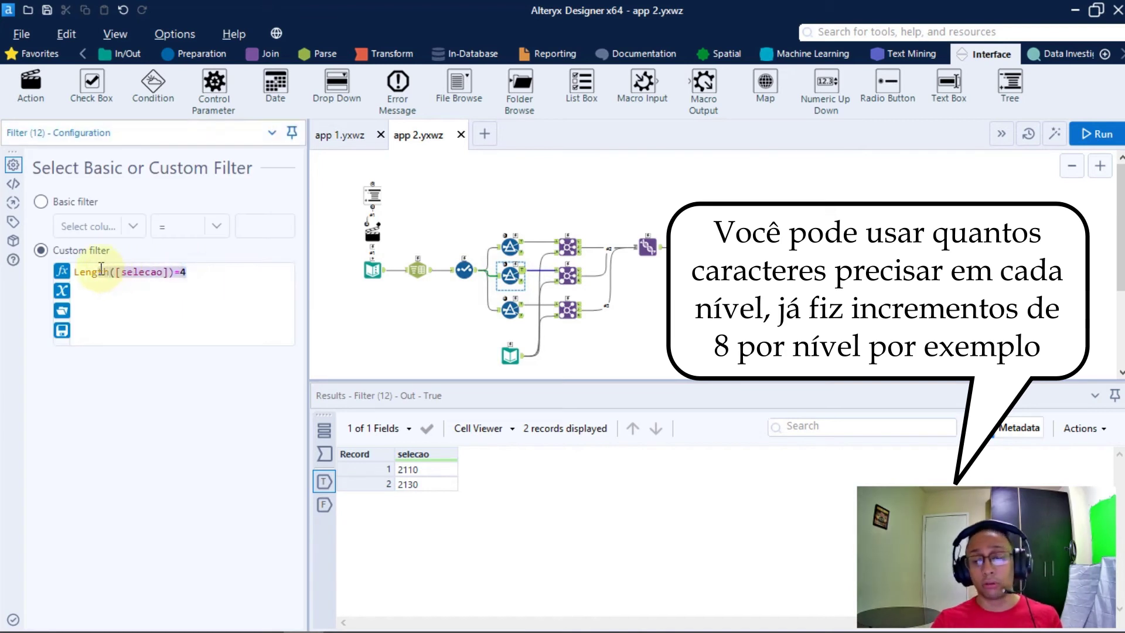
pyautogui.click(510, 310)
pyautogui.click(223, 266)
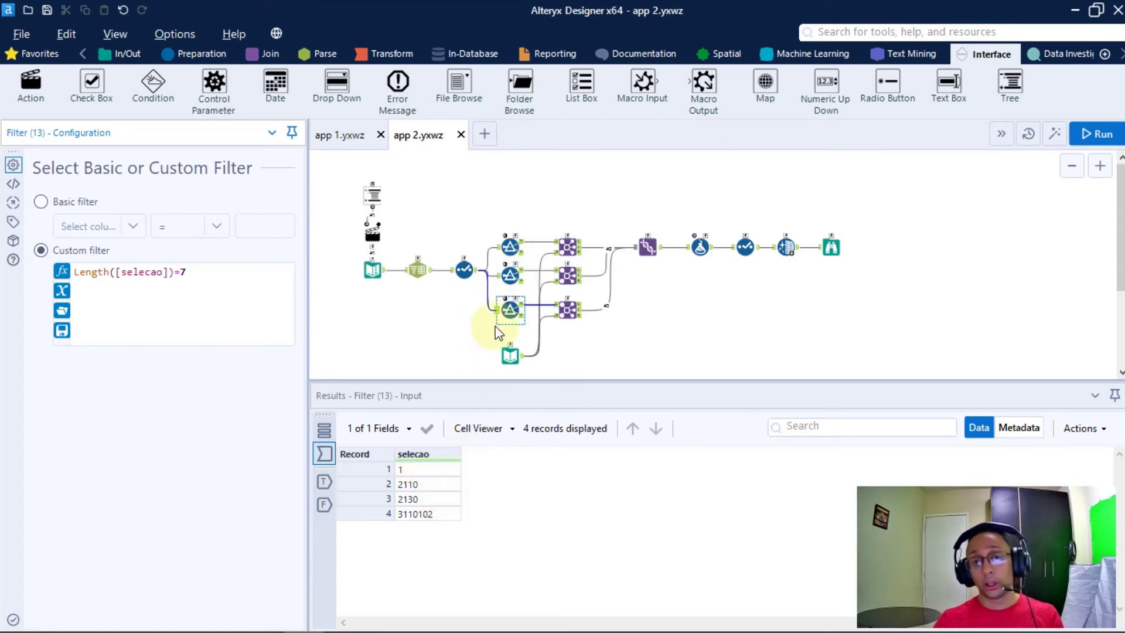
pyautogui.moveTo(516, 277)
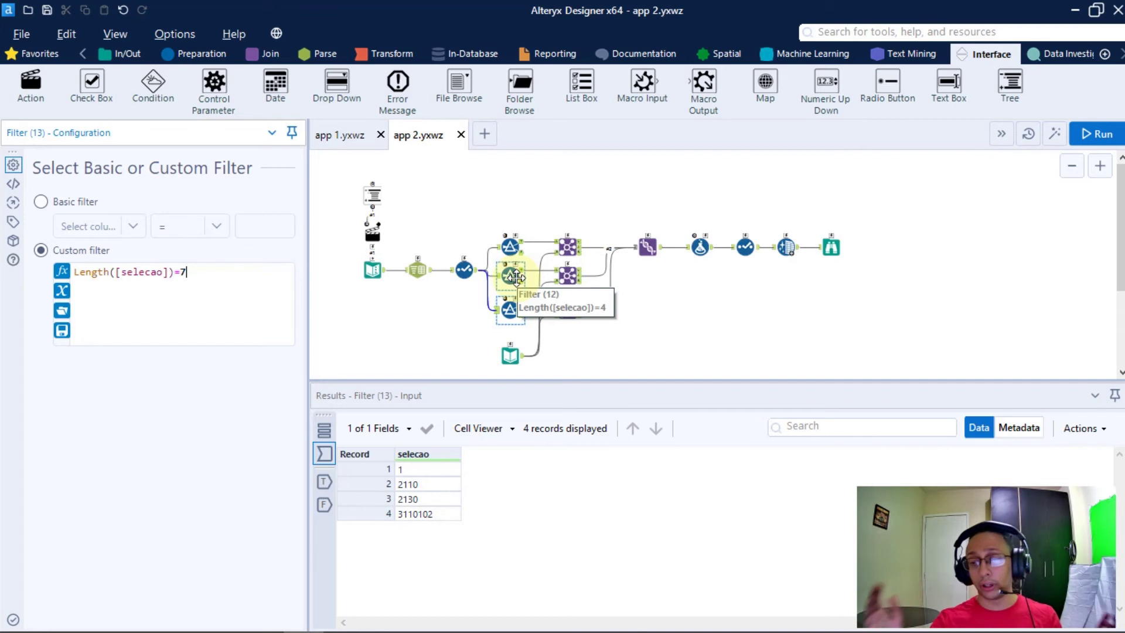
pyautogui.click(523, 247)
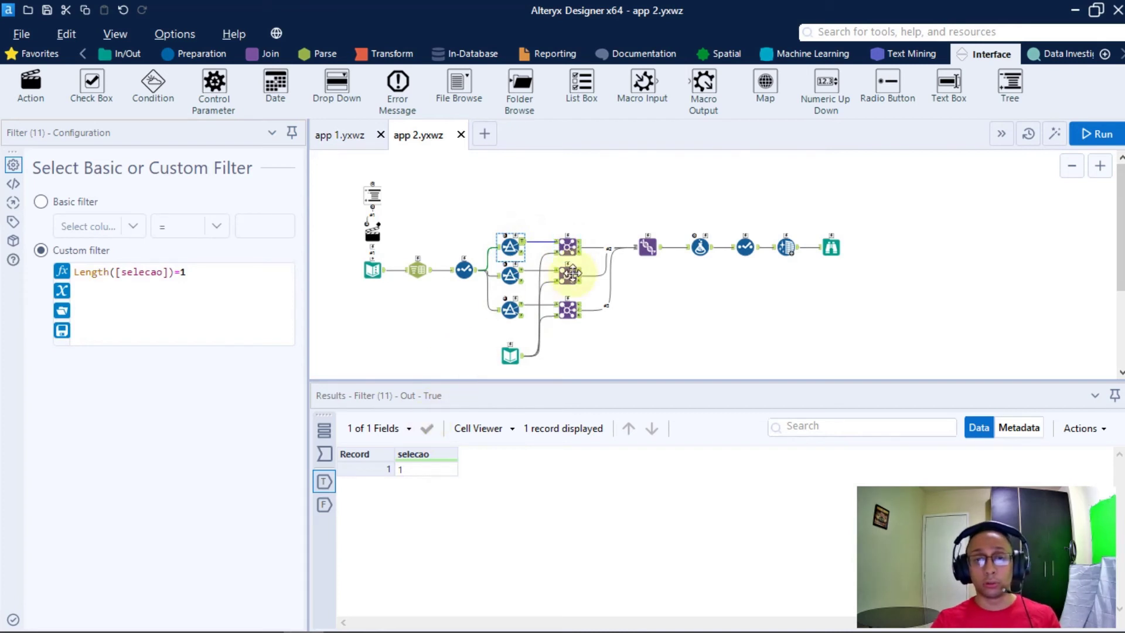
# Check the first Join's matching fields and the file path of the Input Data tool feeding all three joins.
pyautogui.click(571, 247)
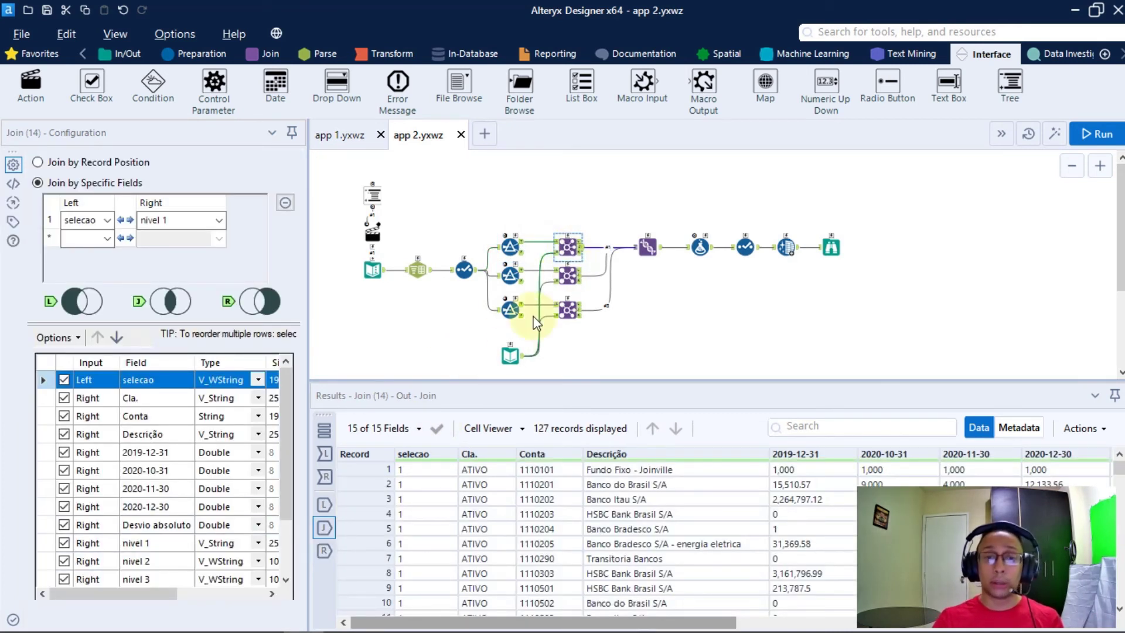
pyautogui.click(509, 356)
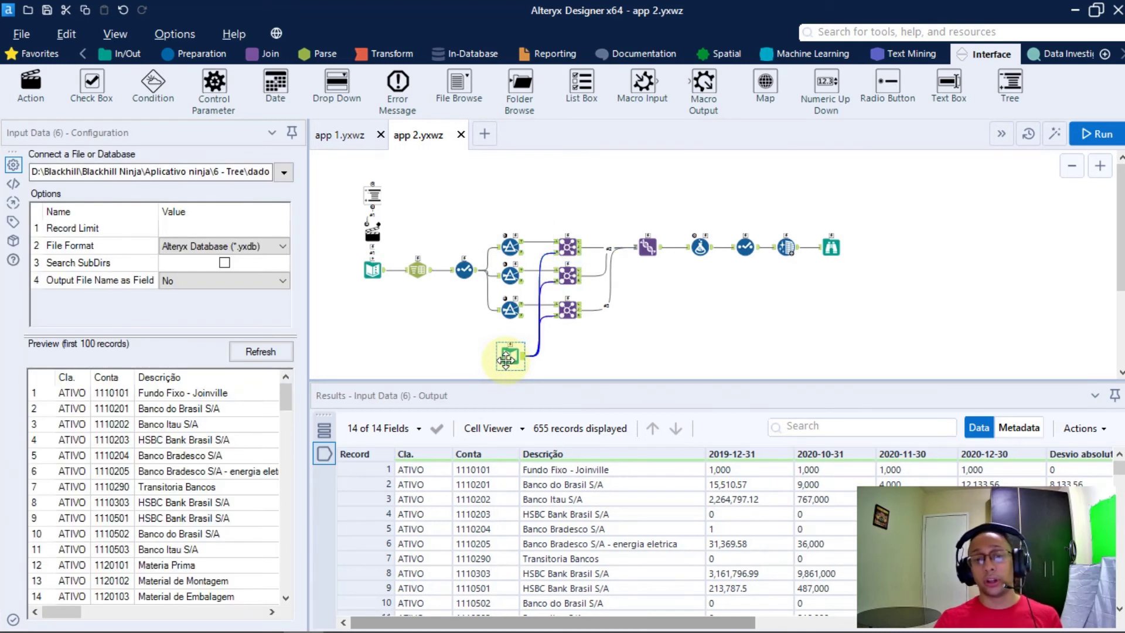
pyautogui.click(222, 172)
pyautogui.doubleClick(227, 171)
pyautogui.click(229, 170)
pyautogui.moveTo(271, 171); pyautogui.dragTo(223, 169)
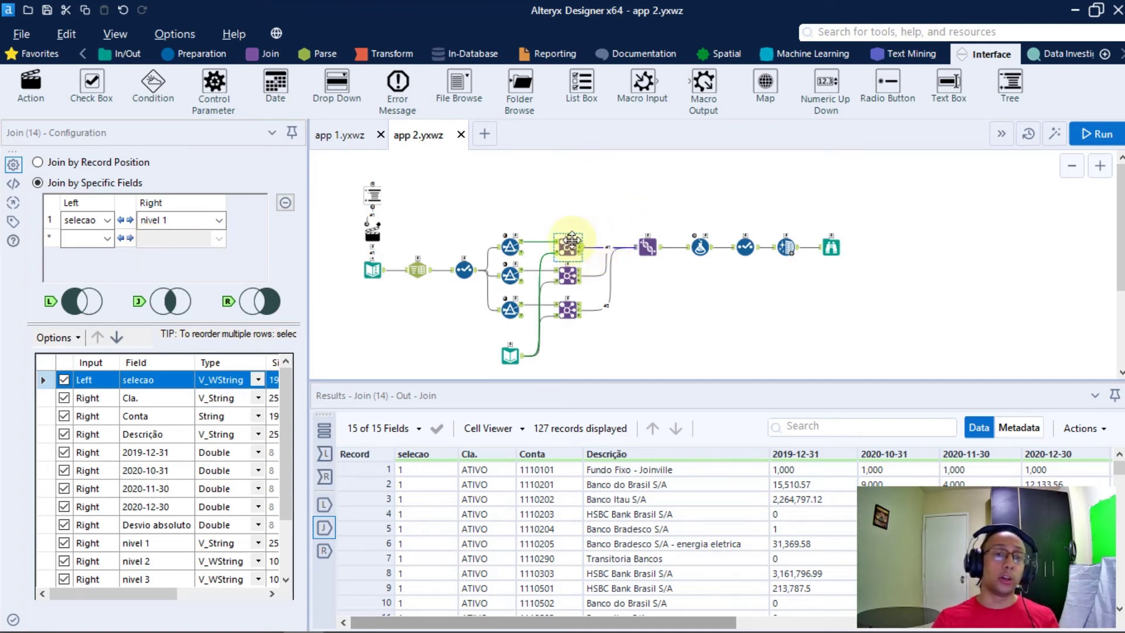
# Browse the account records output by the Join that matches selecao to nivel 1.
pyautogui.scroll(-20, 558, 502)
pyautogui.scroll(-16, 558, 501)
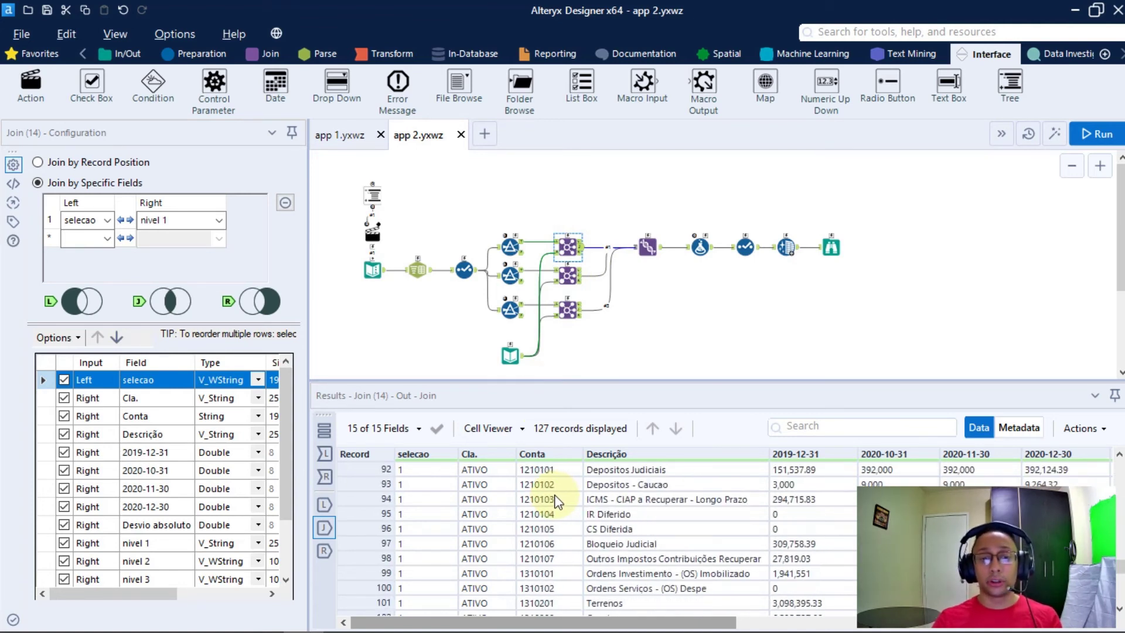
pyautogui.click(492, 488)
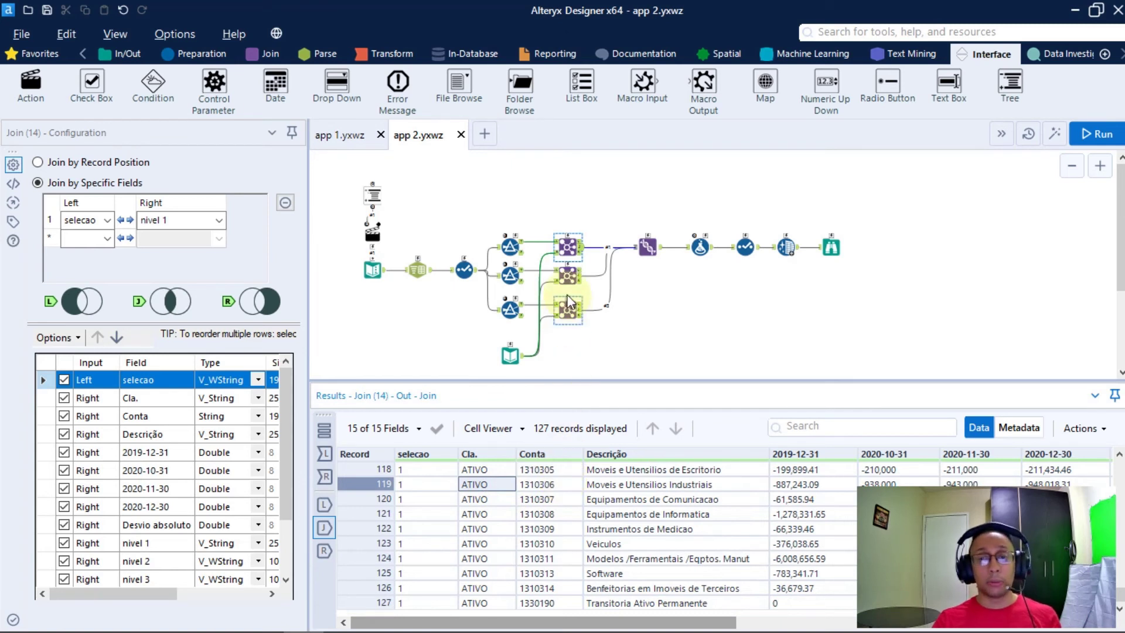
# Review the second Filter's codes and read through the records of the Join matching selecao to nivel 2.
pyautogui.click(508, 276)
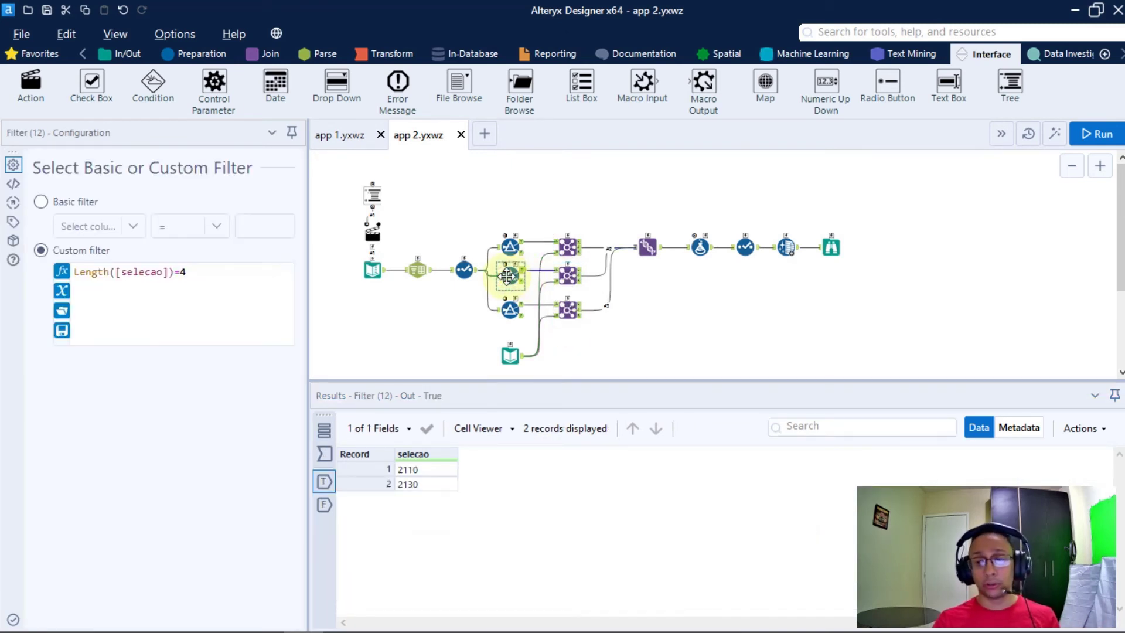
pyautogui.click(567, 274)
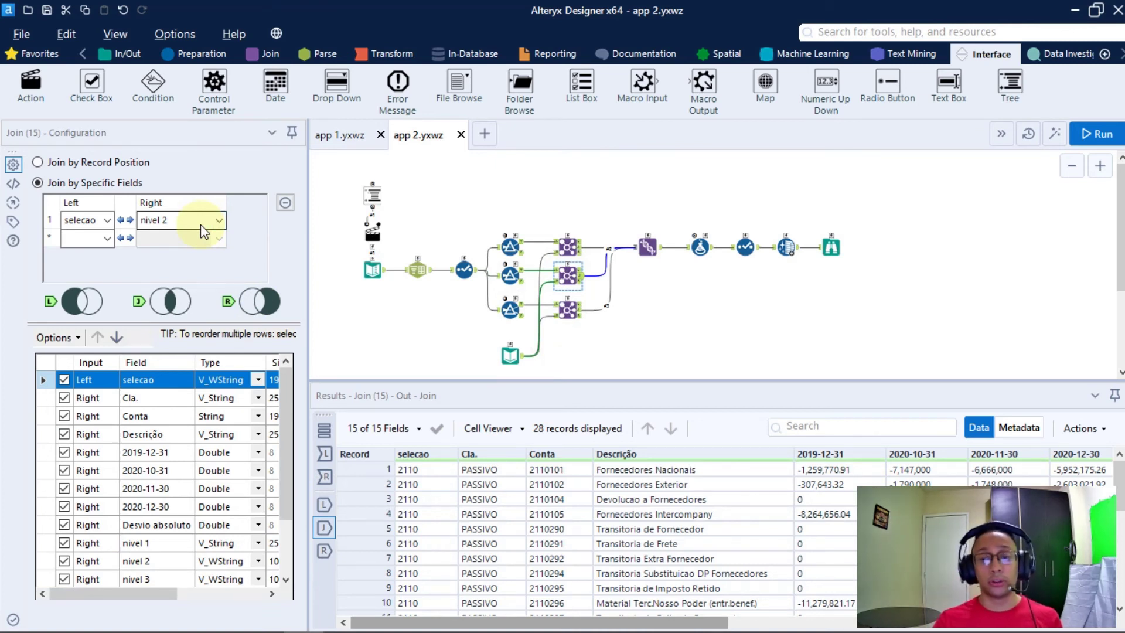
pyautogui.click(430, 498)
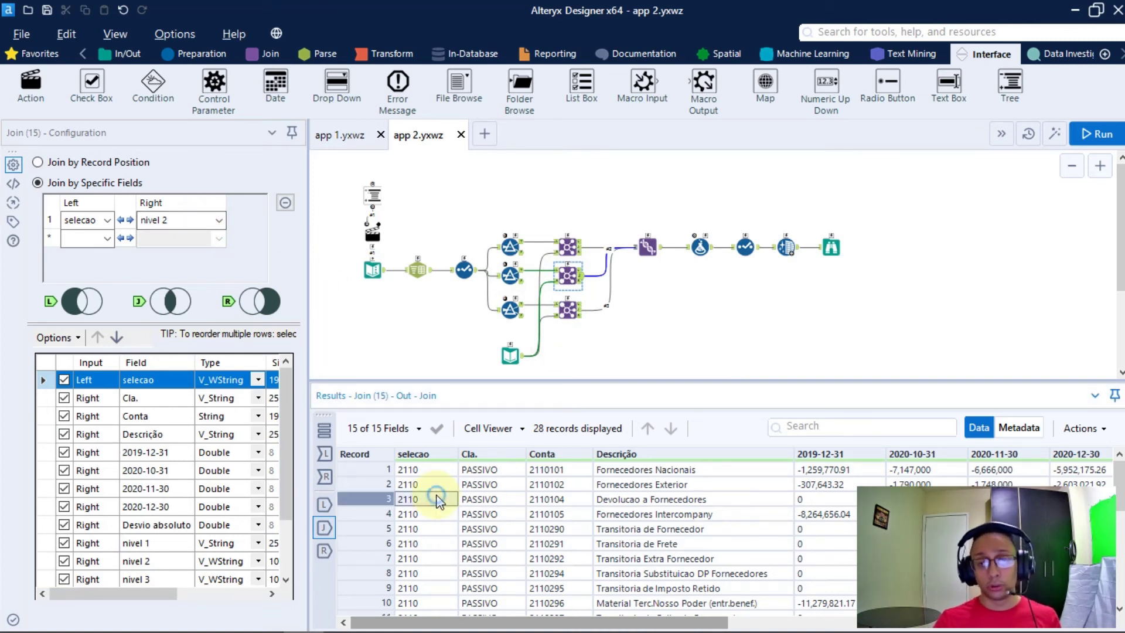
pyautogui.scroll(-6, 438, 489)
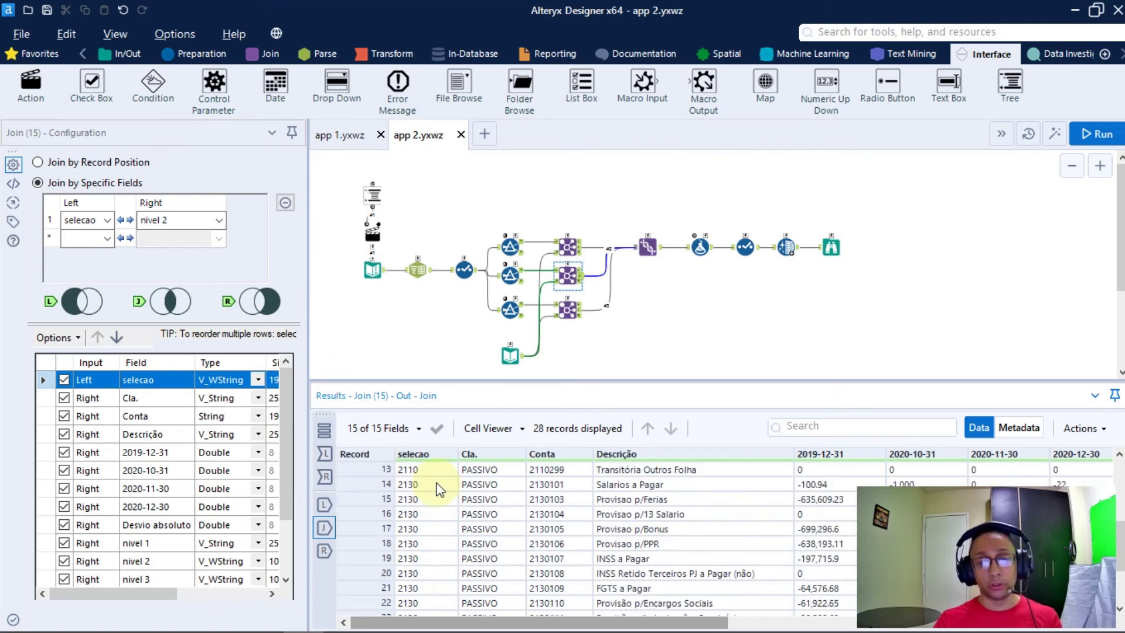
pyautogui.click(441, 544)
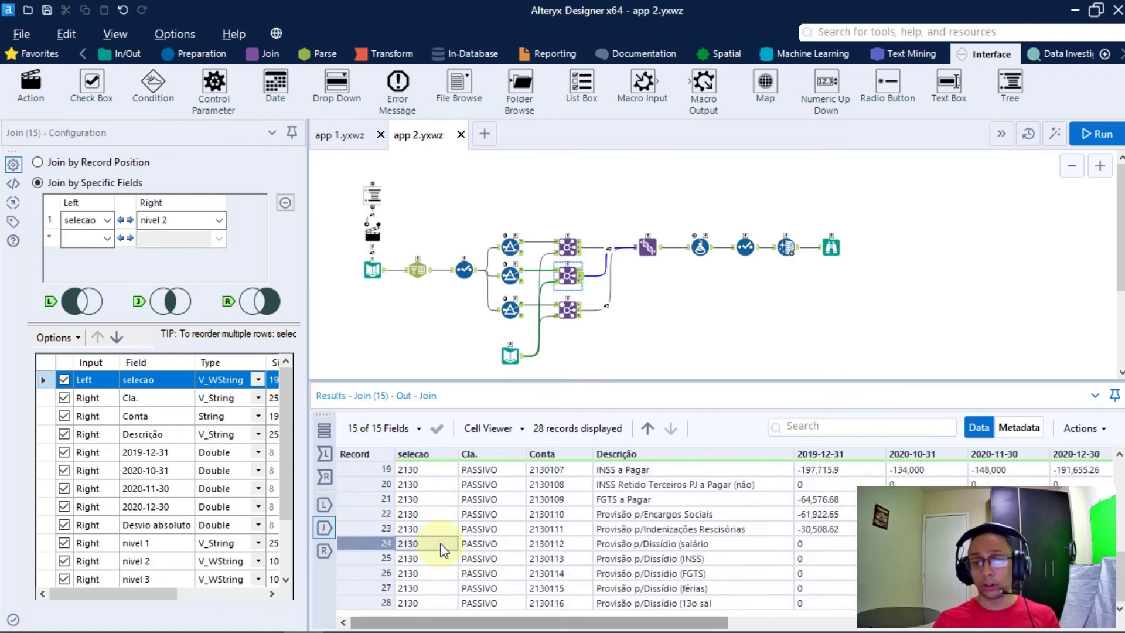
# Inspect the nivel 3 Join, the Union settings and the Formula tool's Variação Absoluta expression.
pyautogui.click(567, 309)
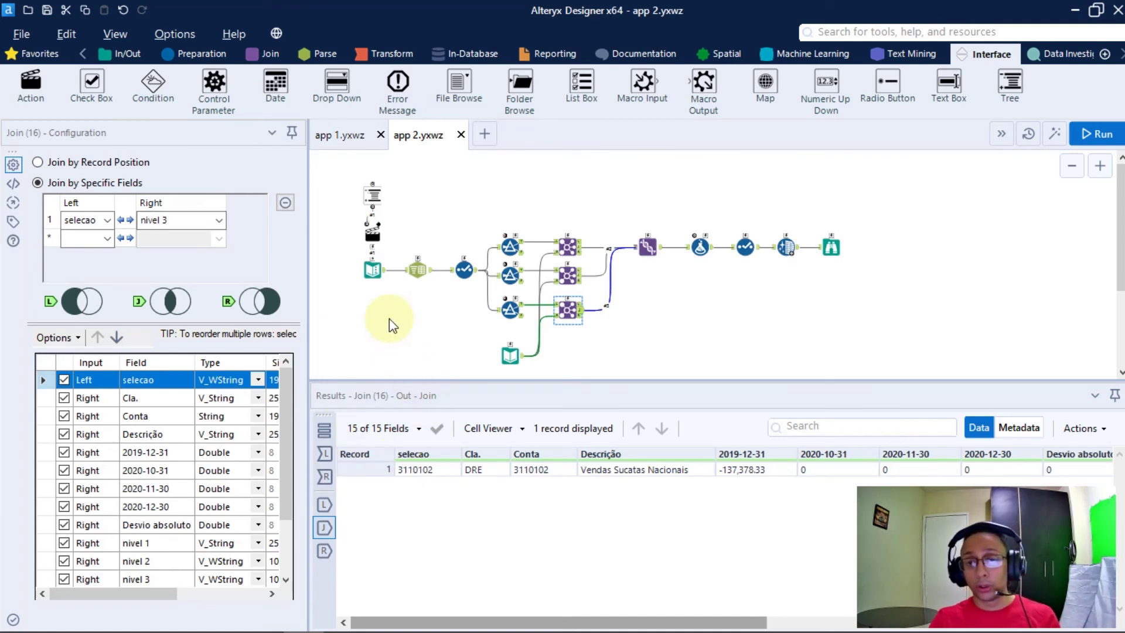
pyautogui.click(647, 249)
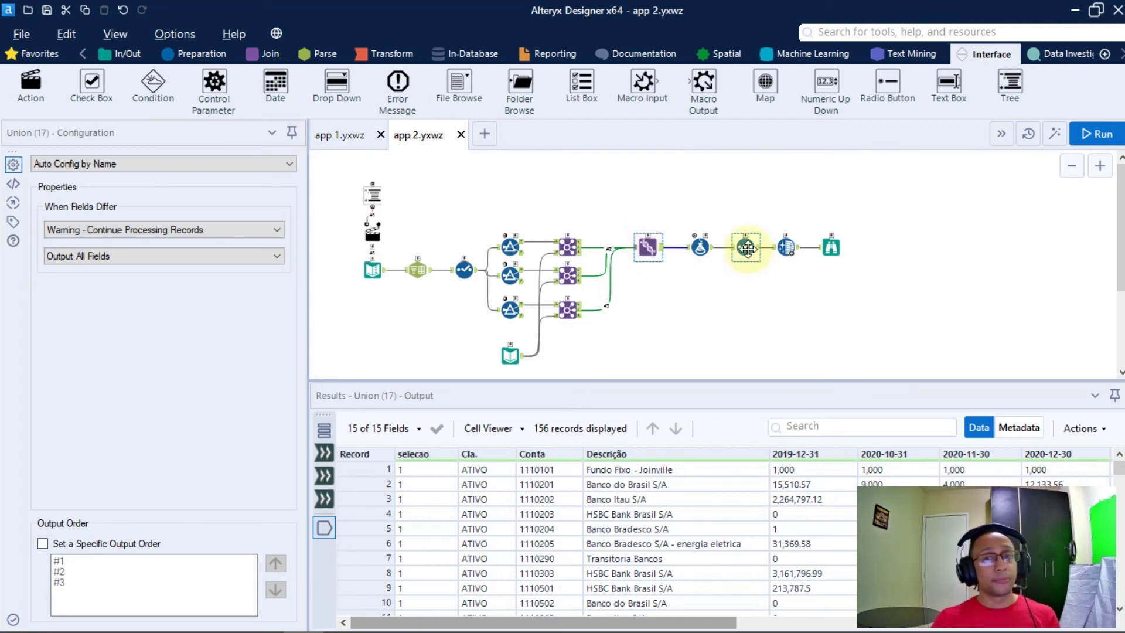
pyautogui.click(697, 247)
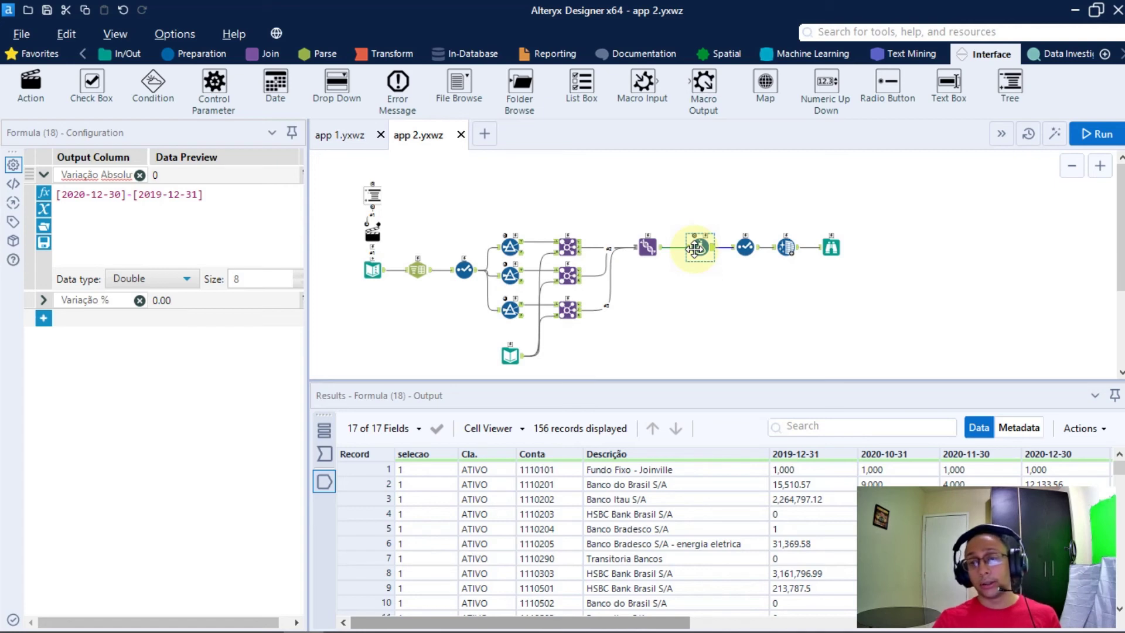
# Run the app 2 workflow with the final Browse tool selected and enlarge its results area.
pyautogui.click(830, 246)
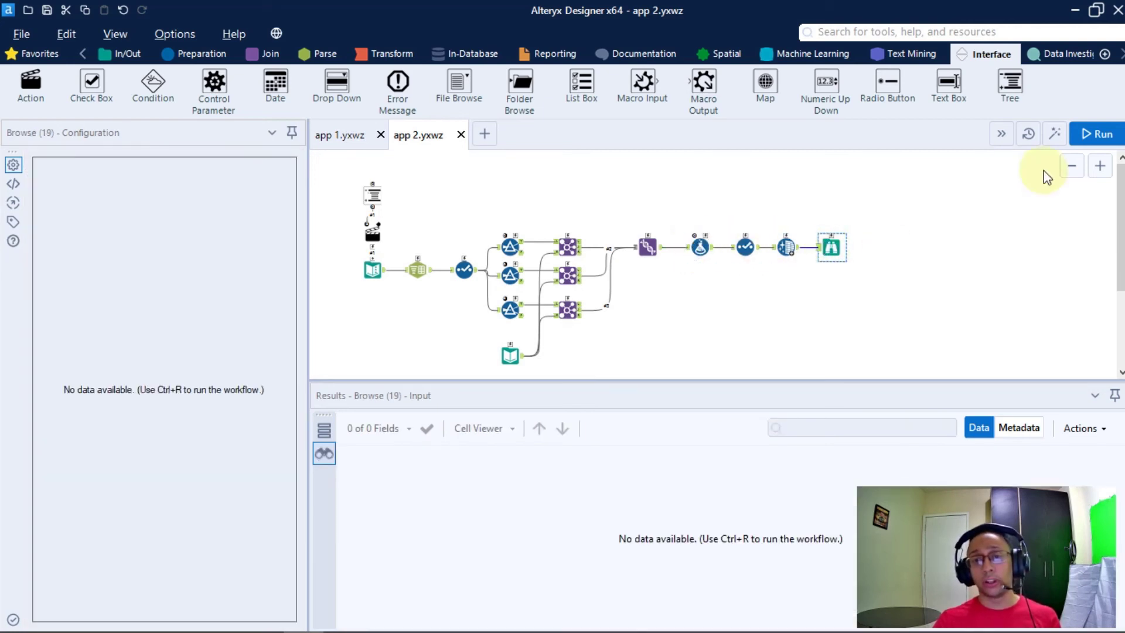
pyautogui.click(1093, 133)
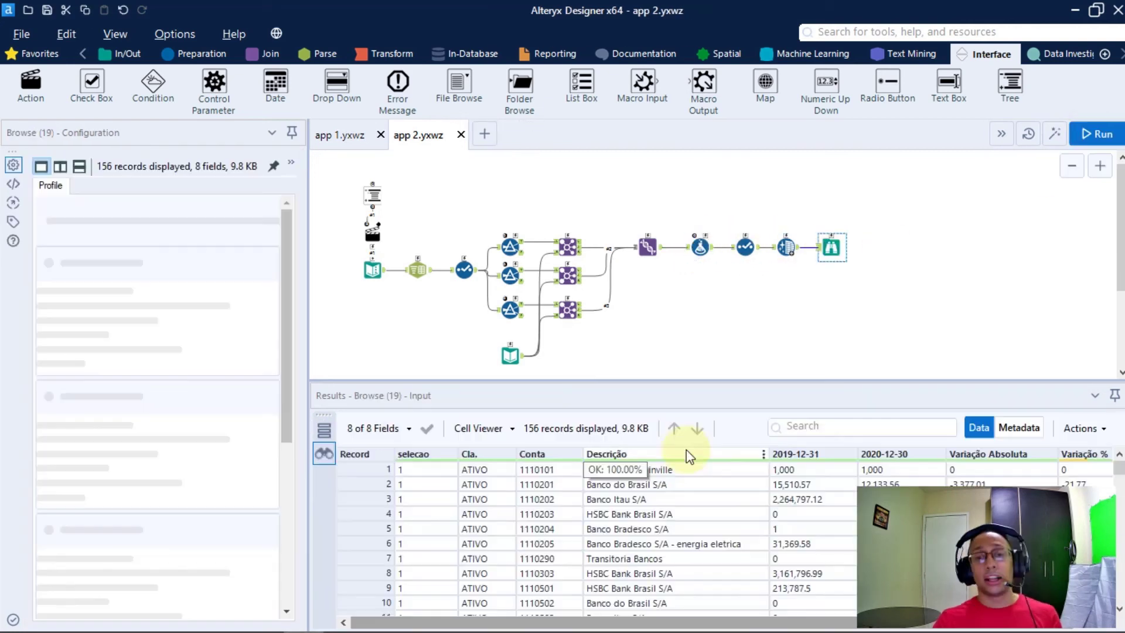
pyautogui.moveTo(725, 380); pyautogui.dragTo(718, 220)
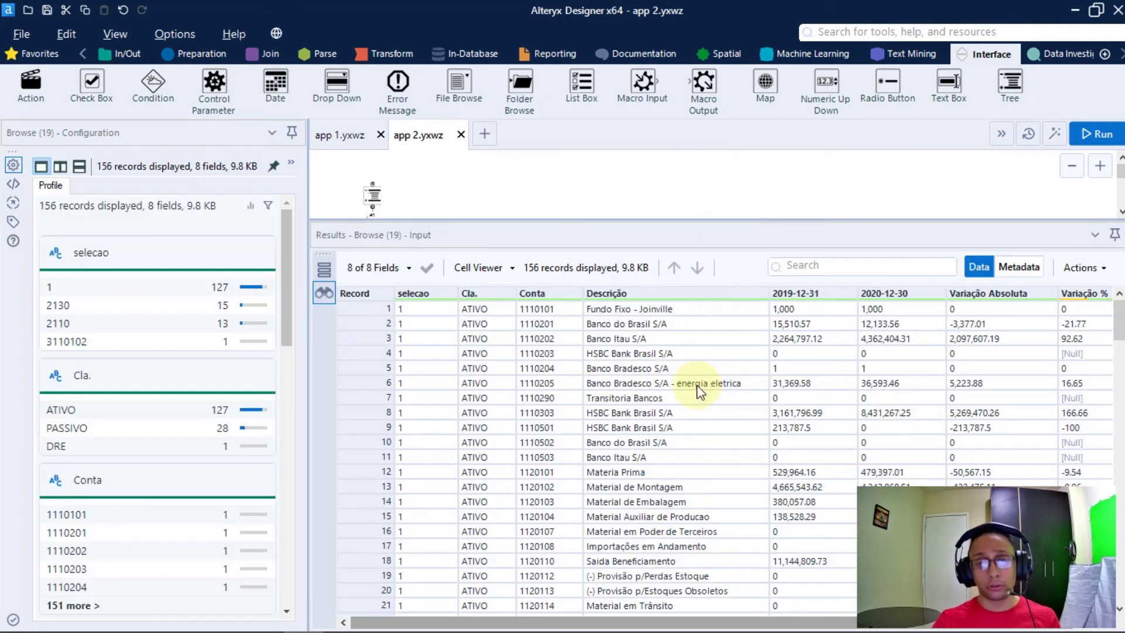
# Examine the final Browse records across the selected account groups, including the two date columns and both variation columns.
pyautogui.scroll(-20, 700, 392)
pyautogui.scroll(-20, 697, 389)
pyautogui.scroll(6, 709, 410)
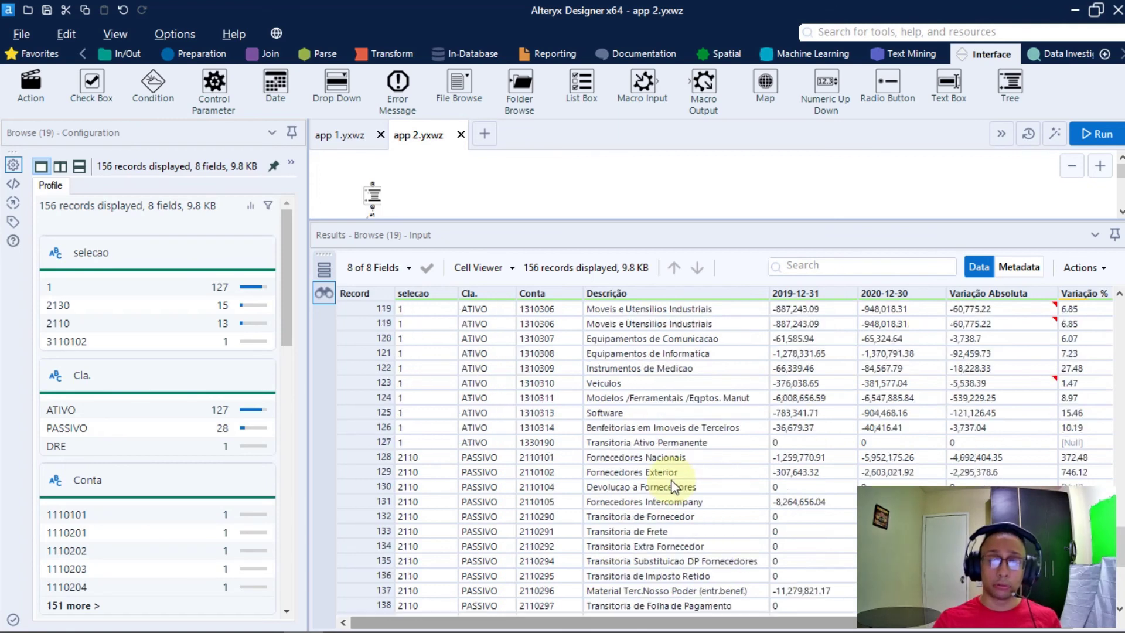
pyautogui.scroll(20, 674, 486)
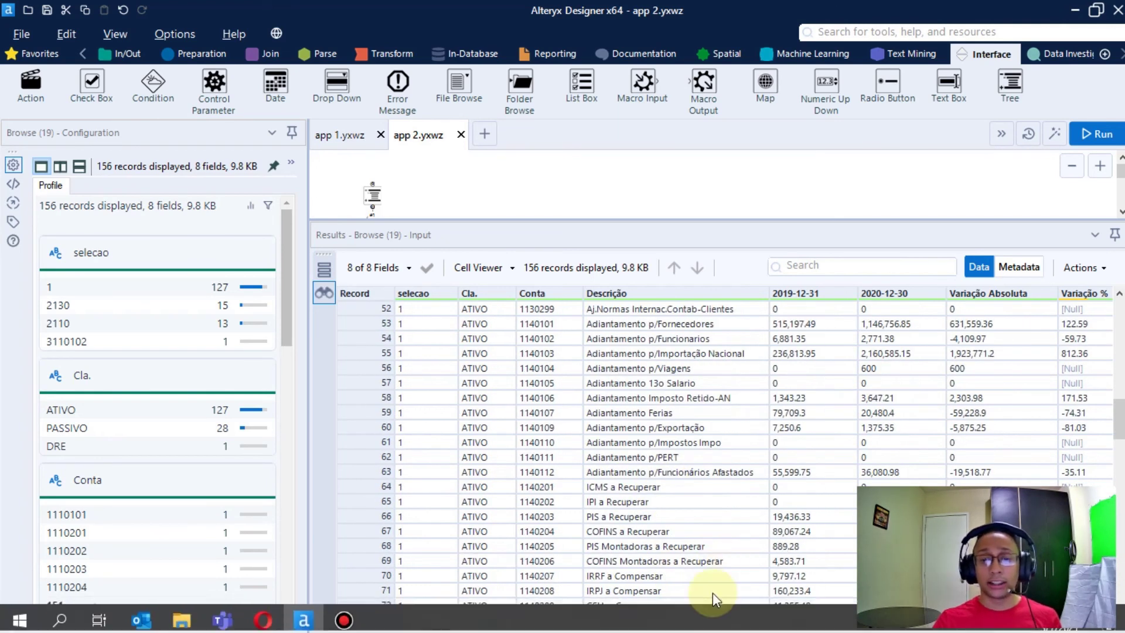
pyautogui.moveTo(788, 621); pyautogui.dragTo(813, 621)
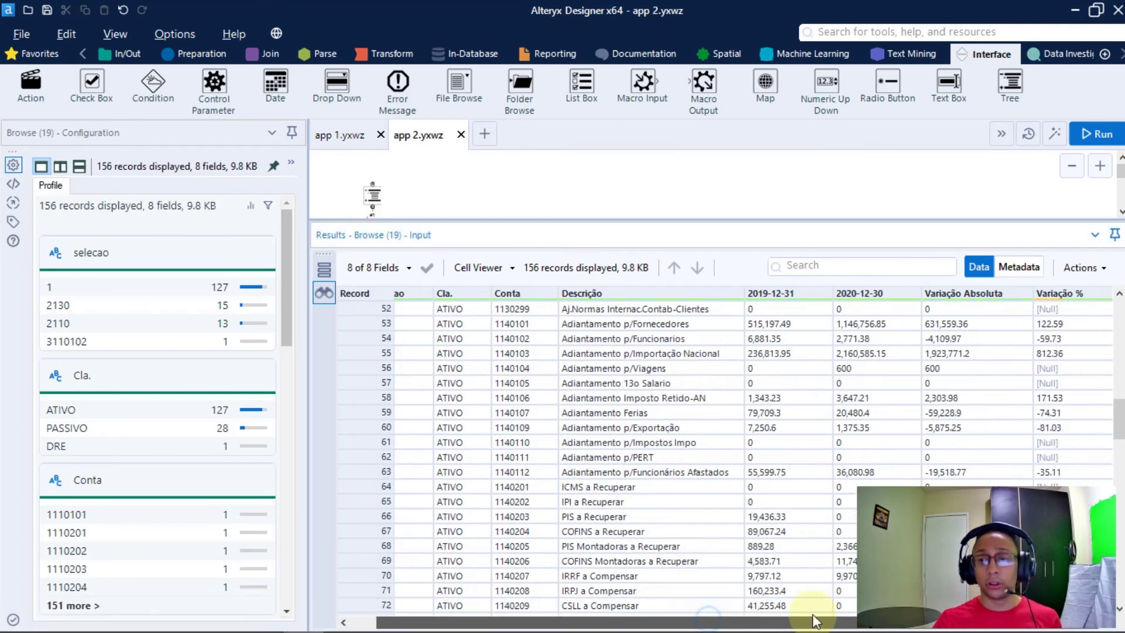
pyautogui.click(821, 322)
pyautogui.click(855, 319)
pyautogui.click(996, 339)
pyautogui.click(1055, 338)
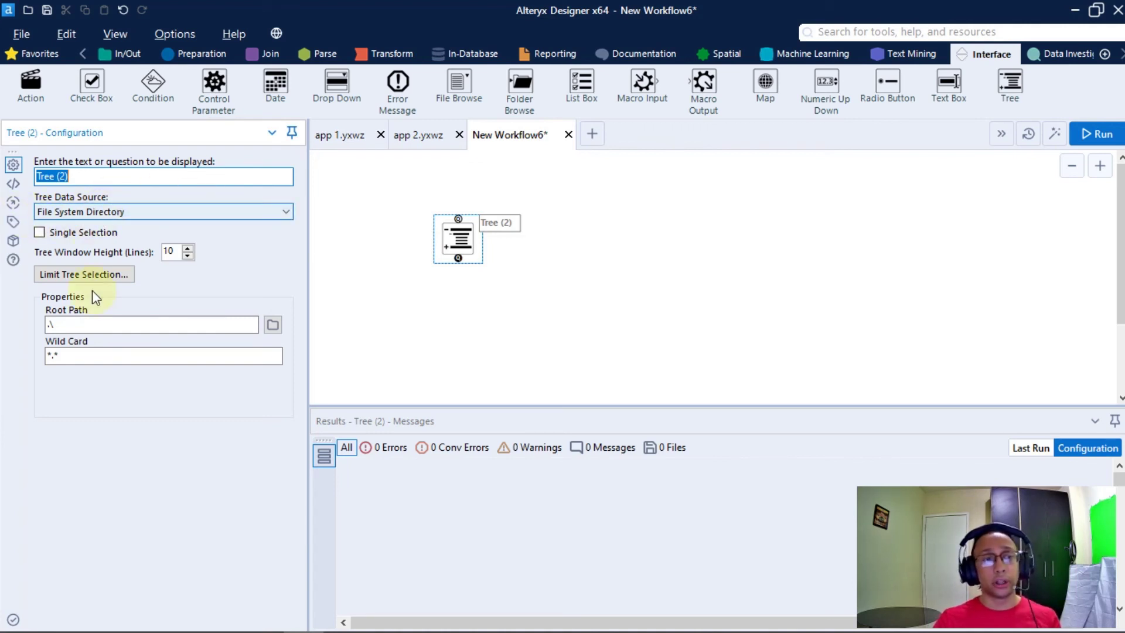
# Set the Tree tool's root path to c:\Users for the File System Directory source and run the workflow.
pyautogui.moveTo(91, 326); pyautogui.dragTo(41, 323)
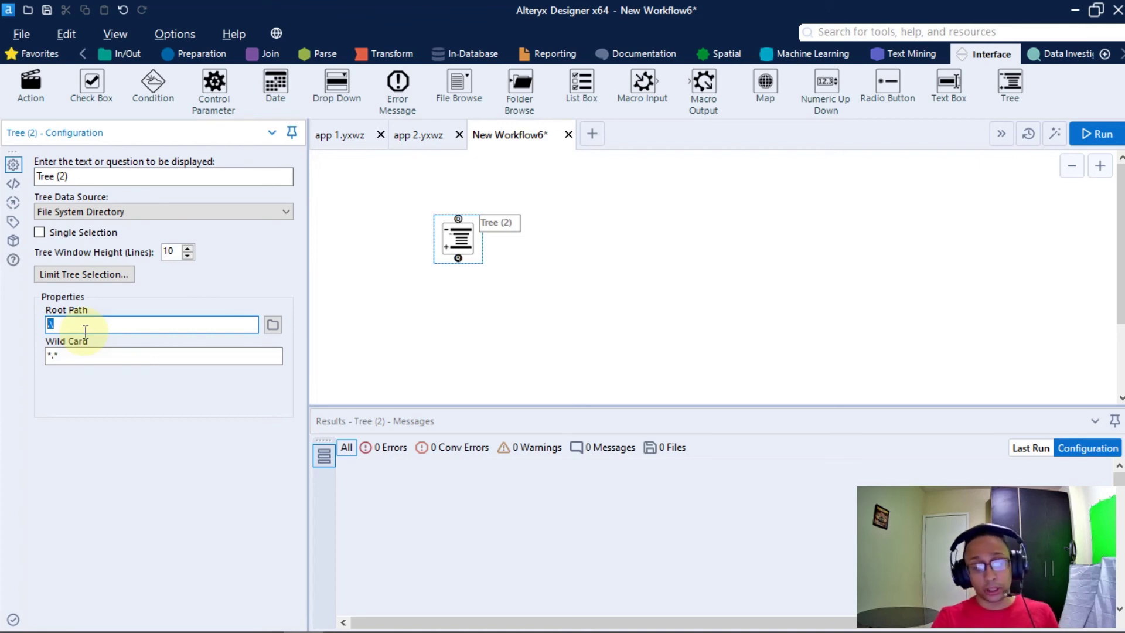
pyautogui.write('c')
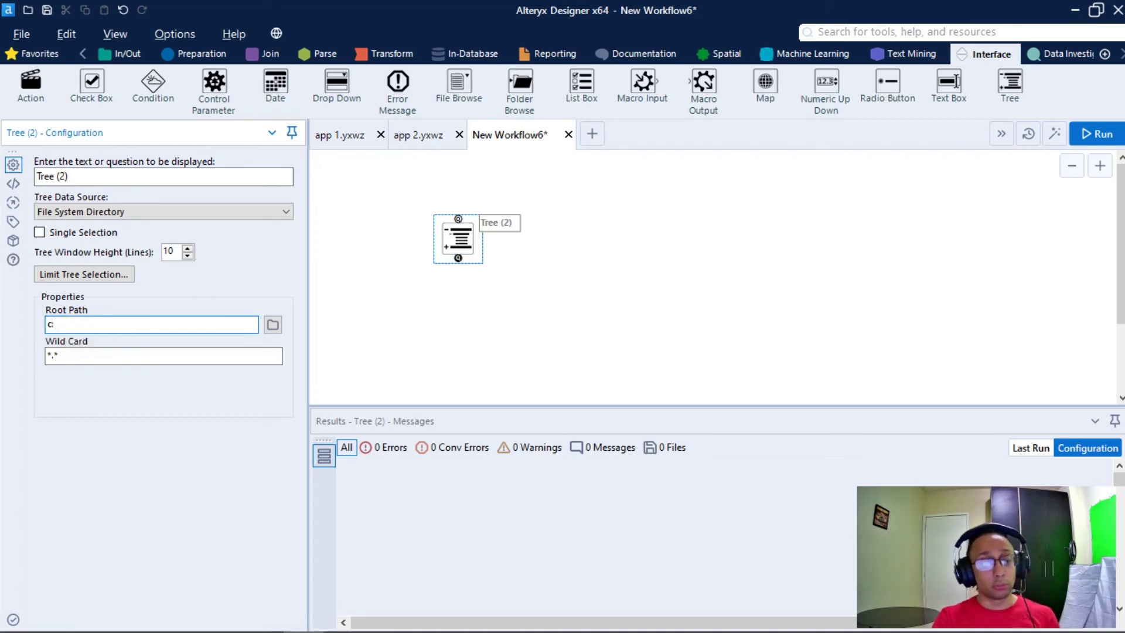
pyautogui.write(':\\')
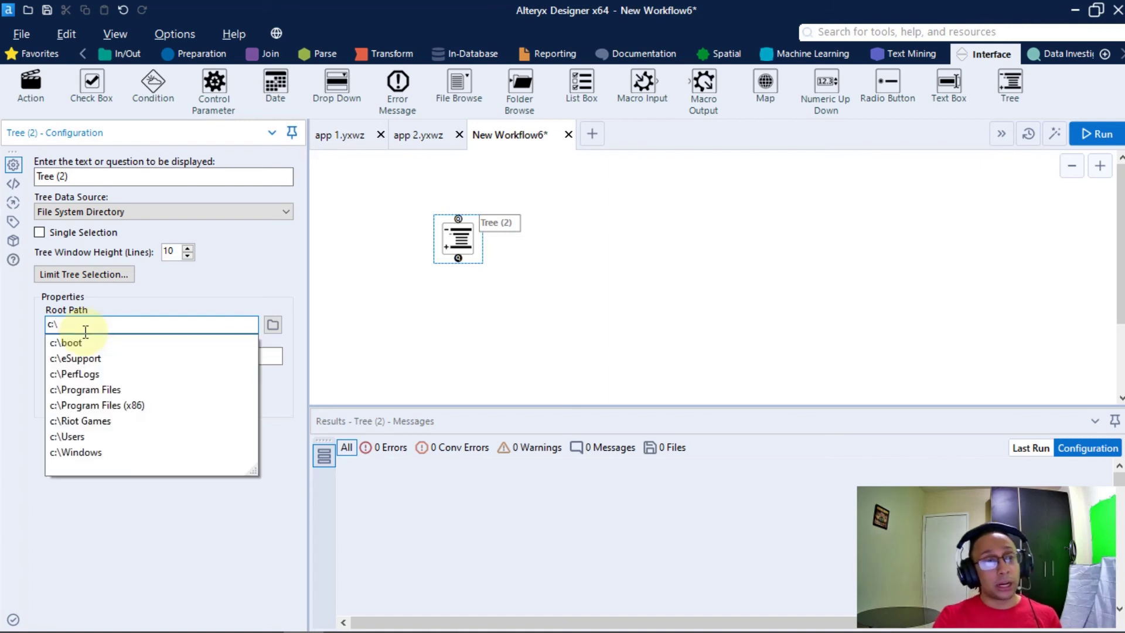
pyautogui.click(95, 437)
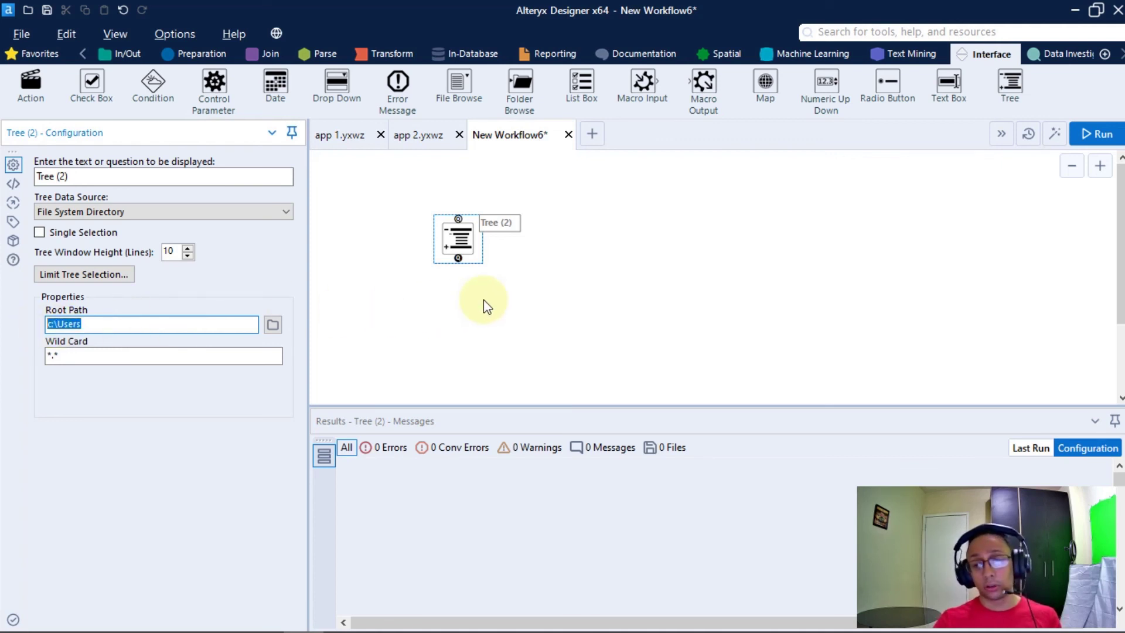
pyautogui.click(1096, 133)
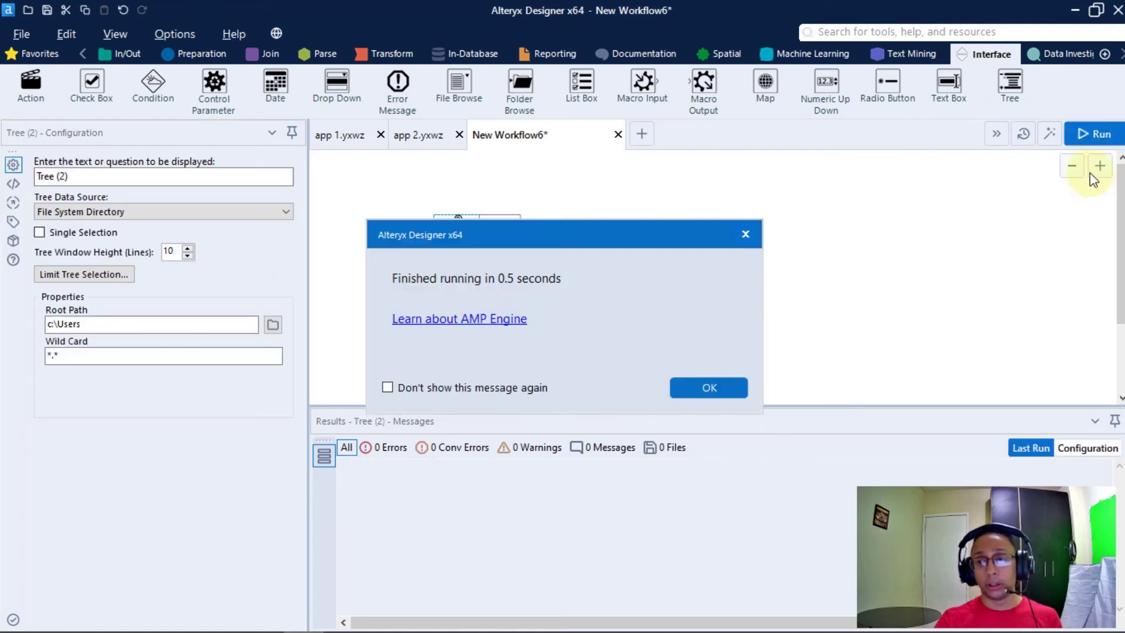
pyautogui.click(709, 388)
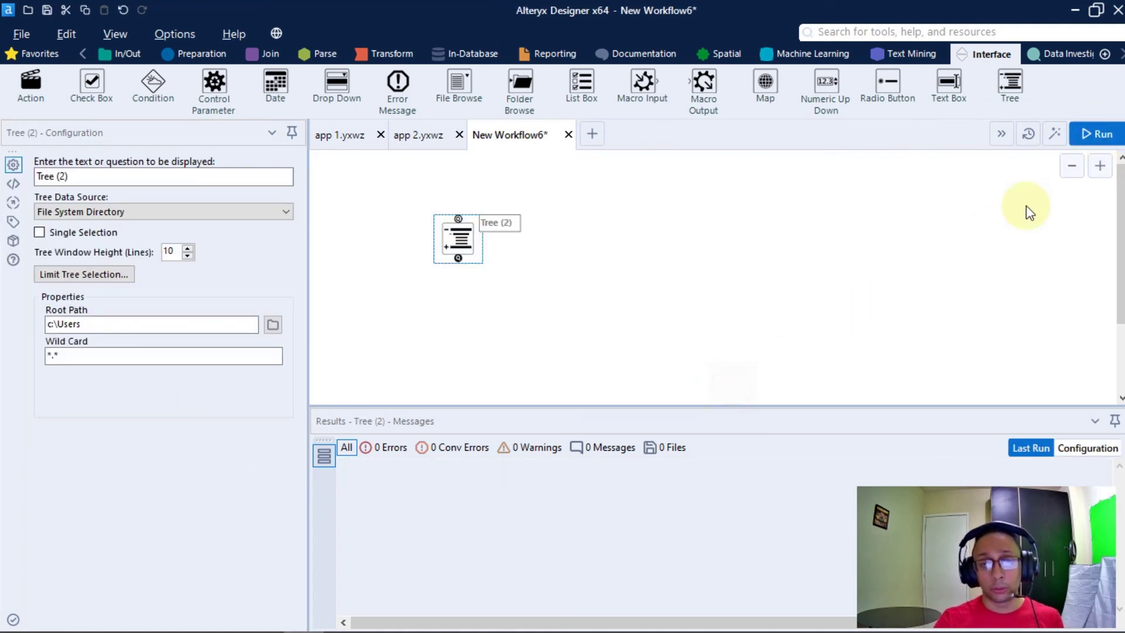
# Run the workflow as an analytic app and expand the personal user folder down to the Desktop files in the tree.
pyautogui.click(1058, 134)
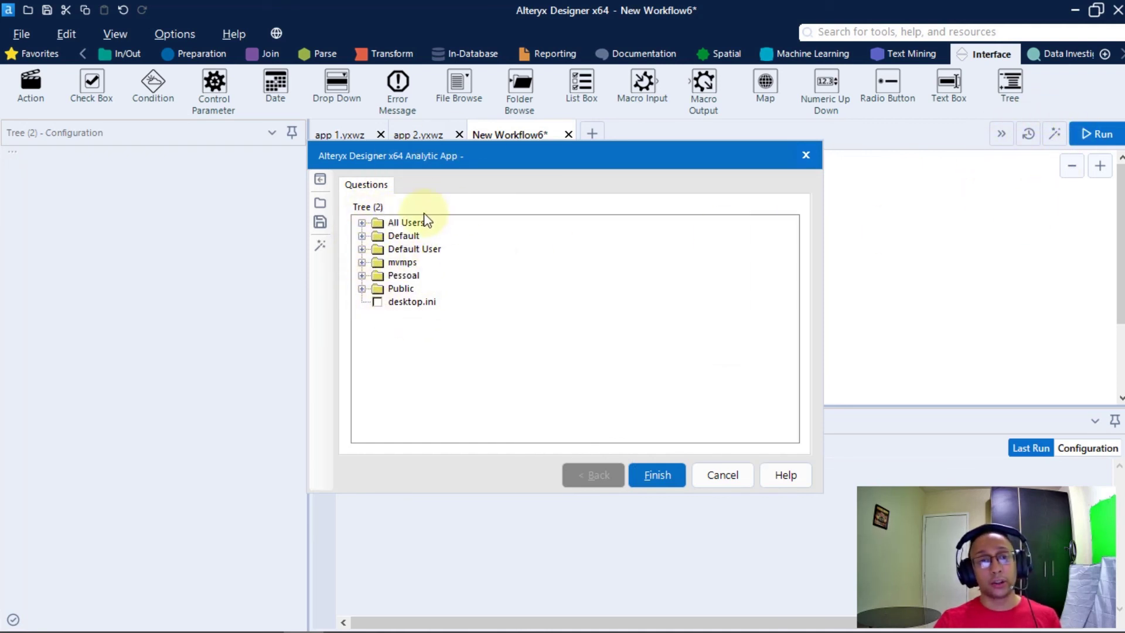
pyautogui.click(361, 261)
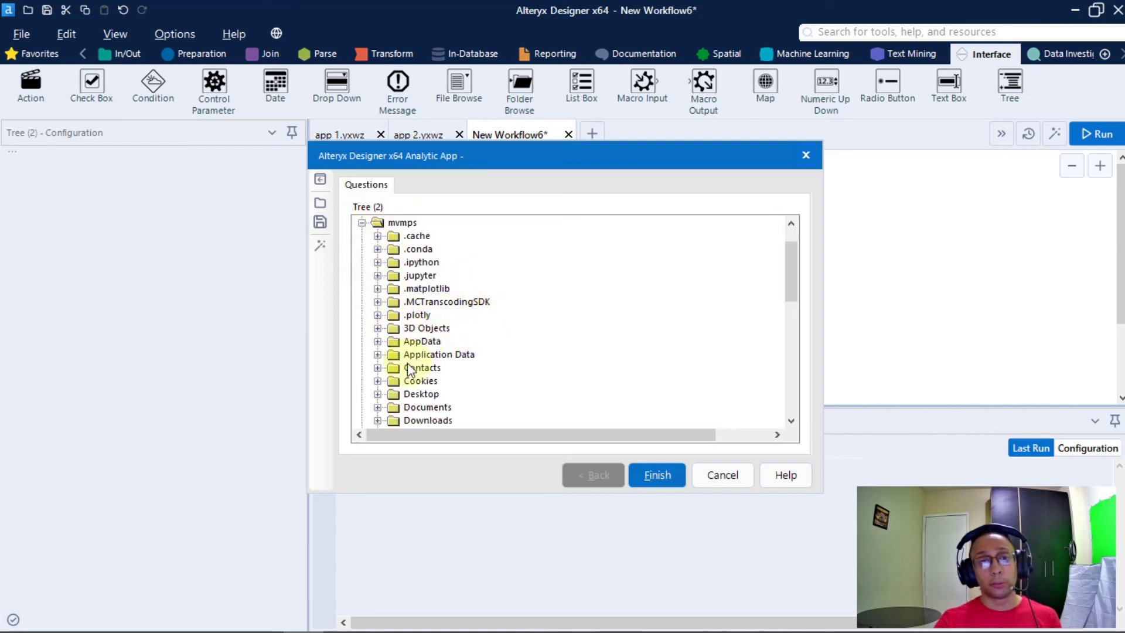
pyautogui.click(377, 394)
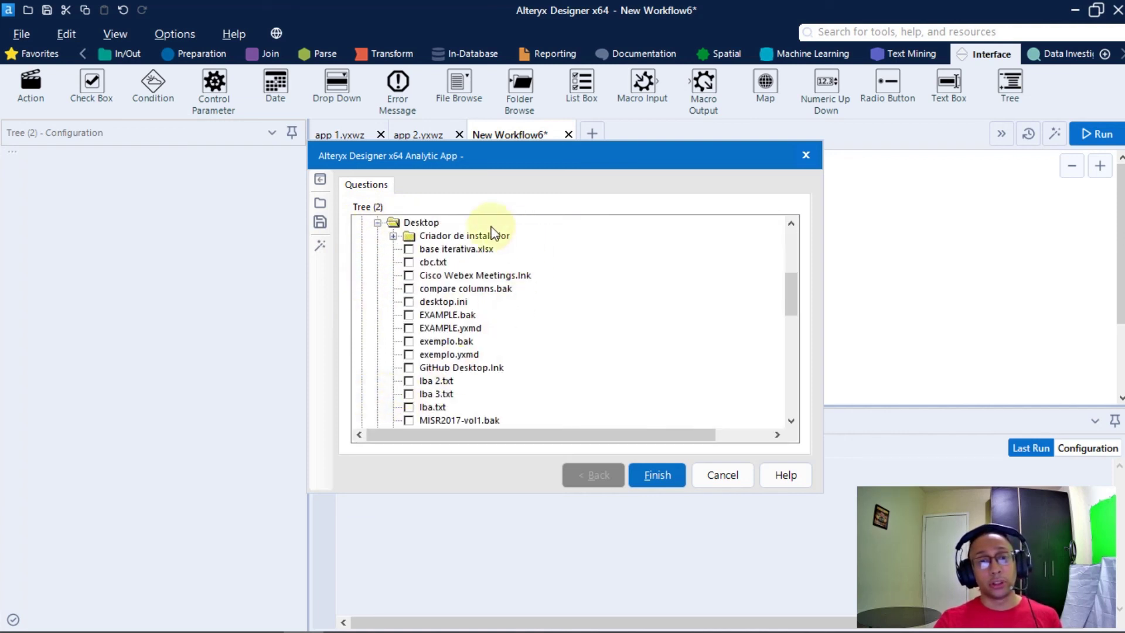